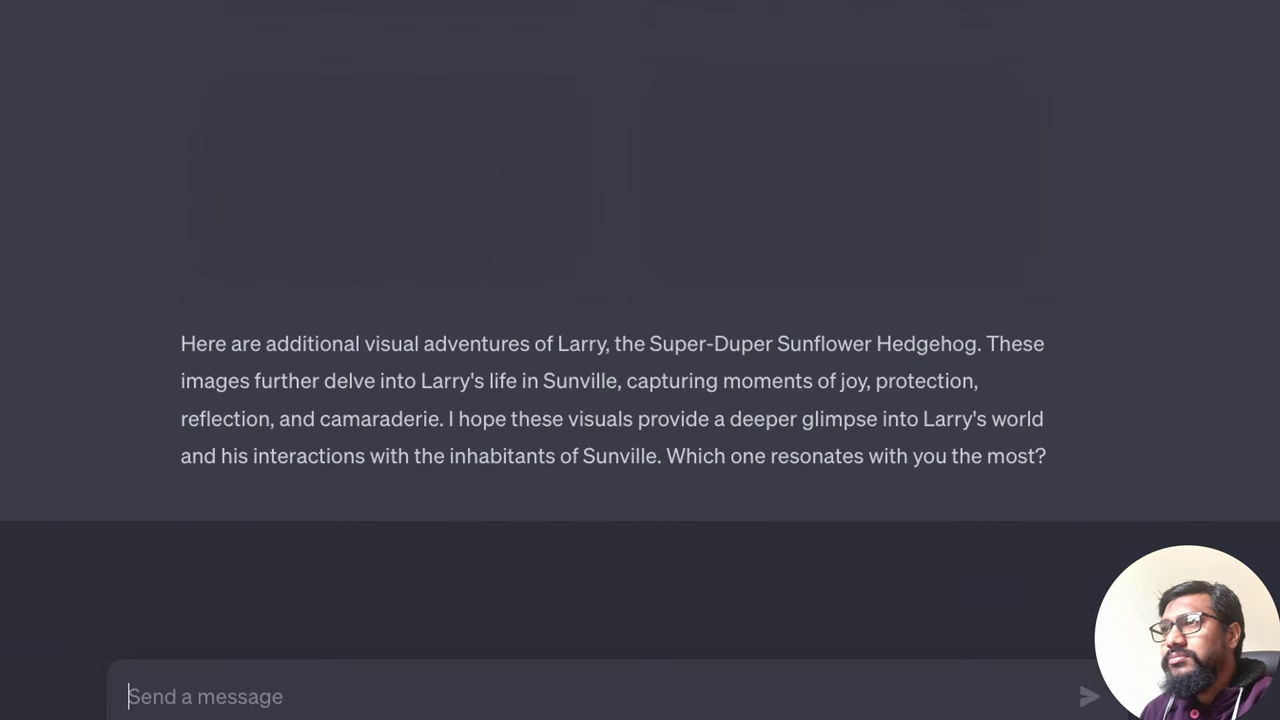
Scroll down through the previous chat's DALL·E 3 reply to review it
scroll(698, 348, up, 15)
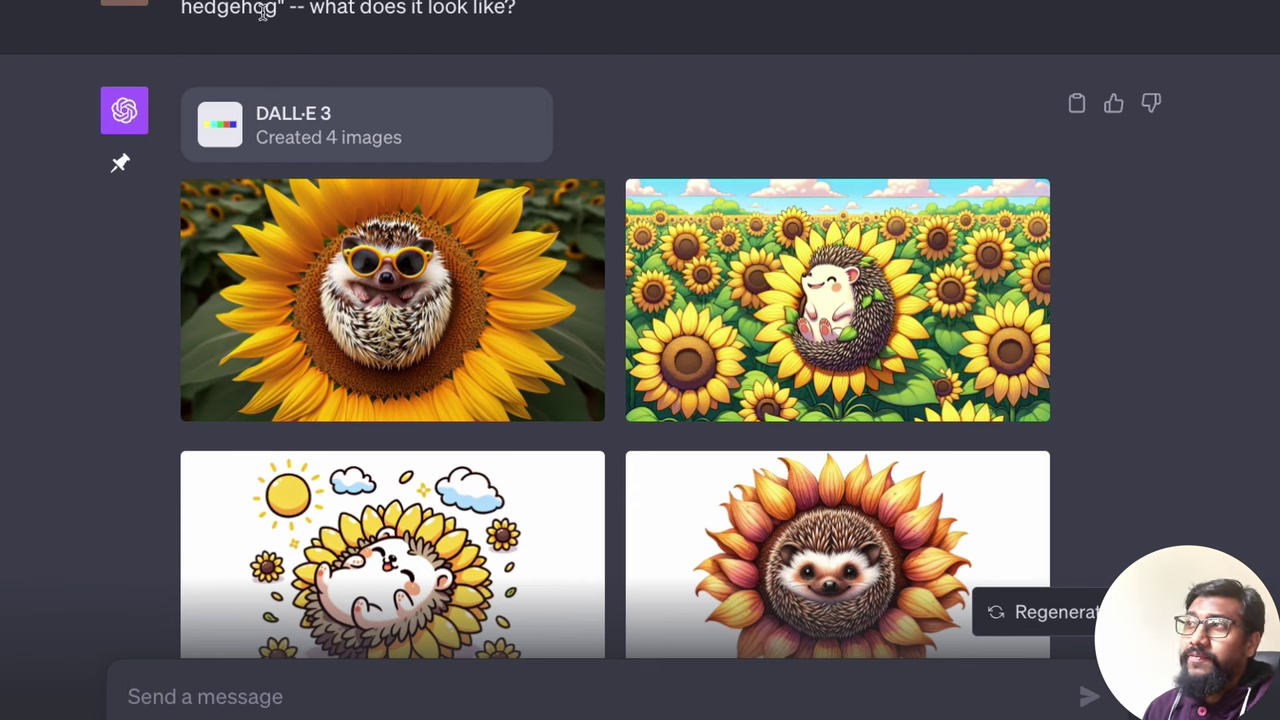
scroll(672, 120, down, 2)
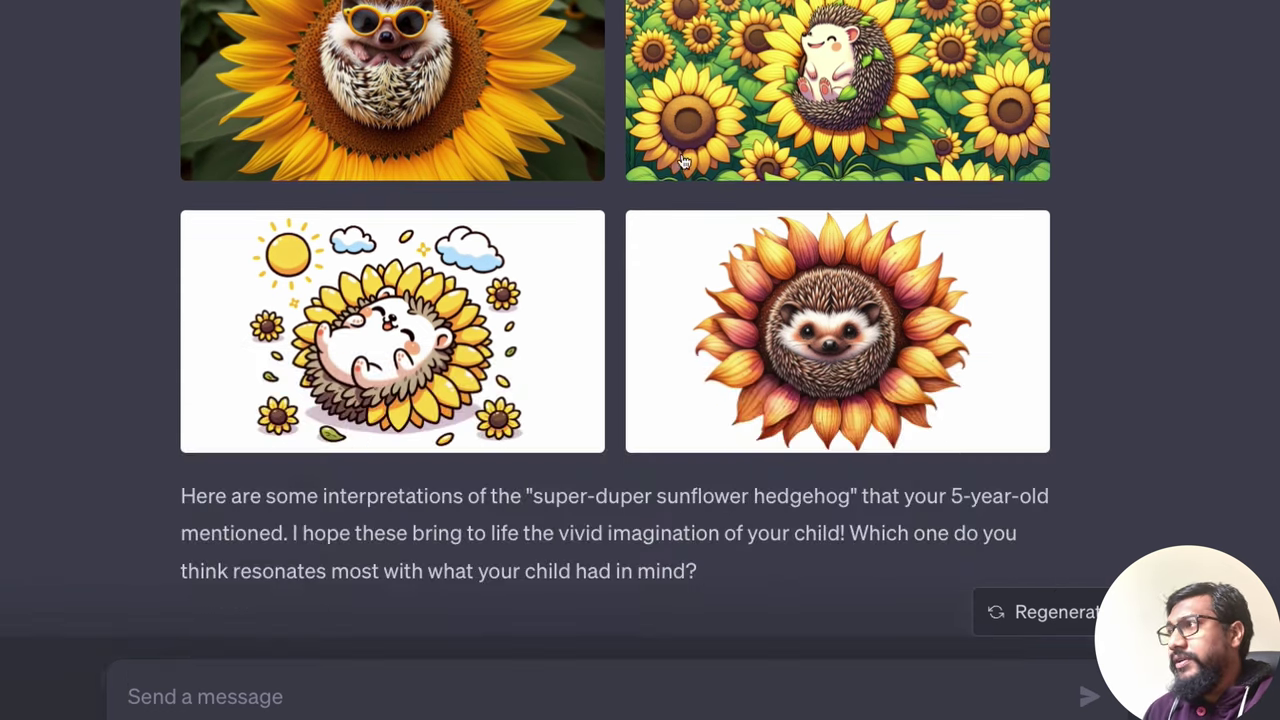
scroll(591, 343, down, 2)
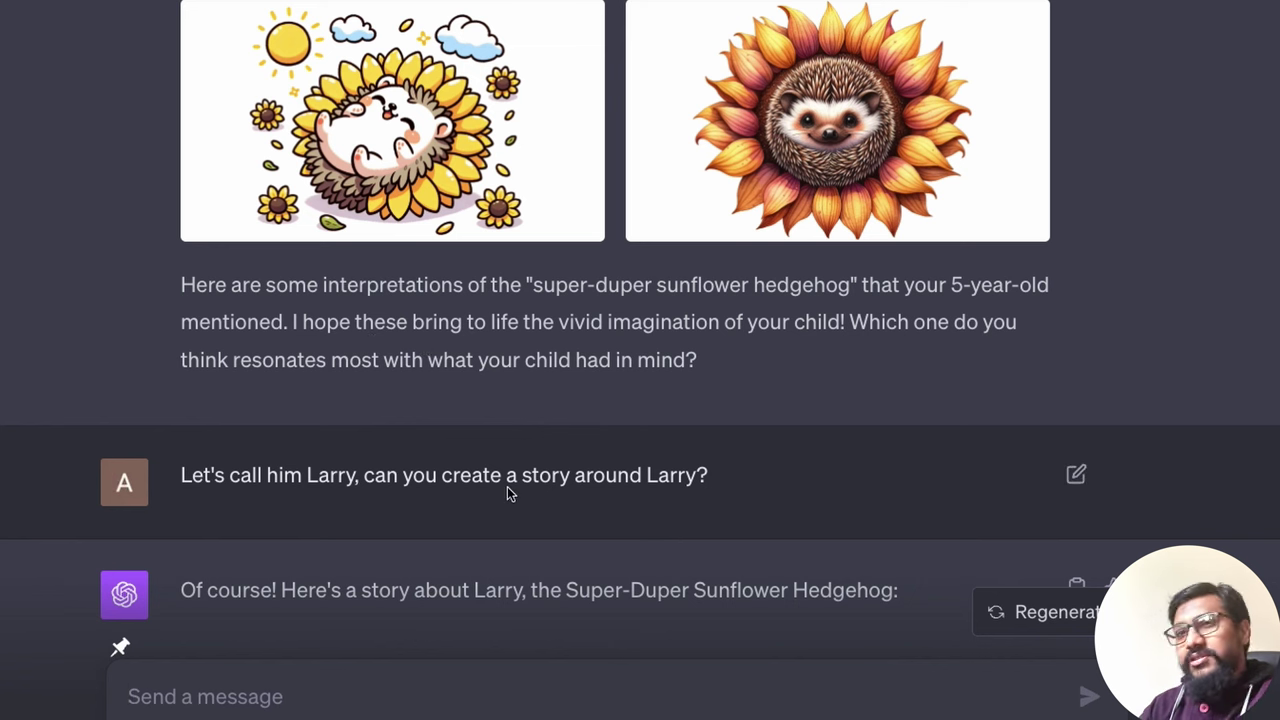
double_click(414, 474)
click(734, 470)
scroll(748, 467, down, 1)
scroll(414, 314, down, 5)
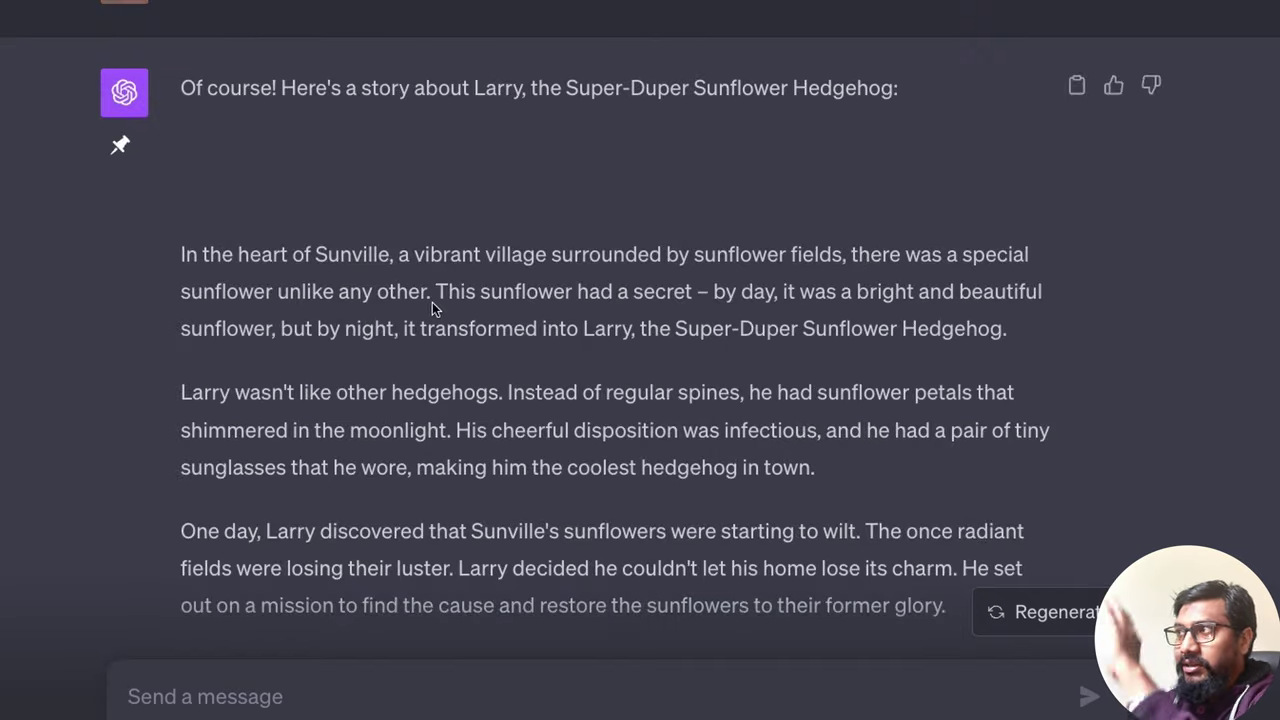
scroll(432, 308, down, 2)
scroll(432, 302, up, 6)
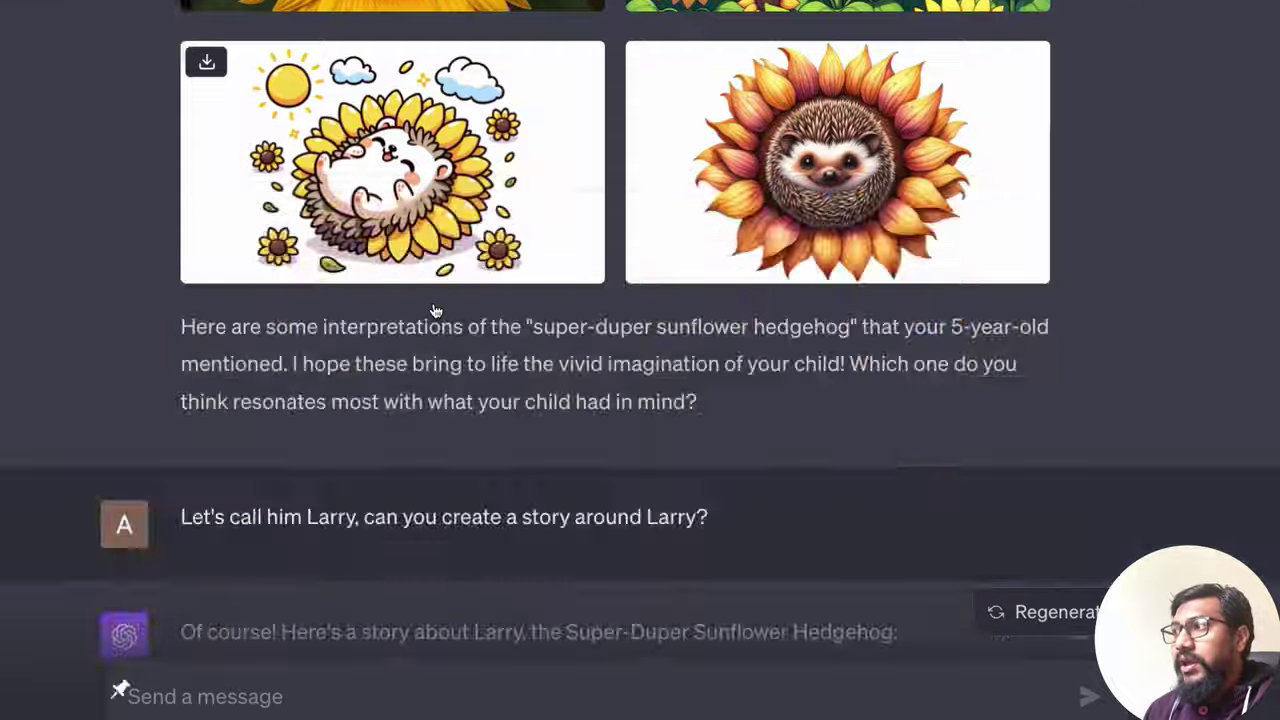
scroll(435, 311, down, 13)
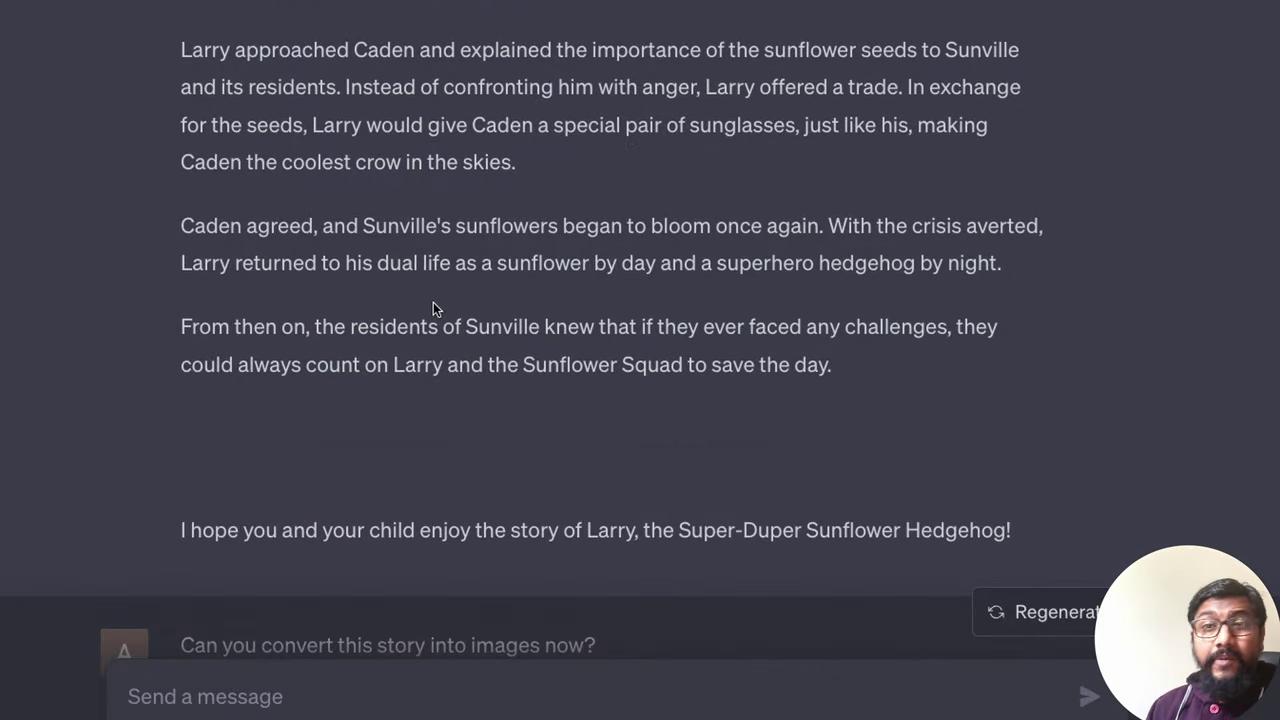
scroll(433, 302, down, 3)
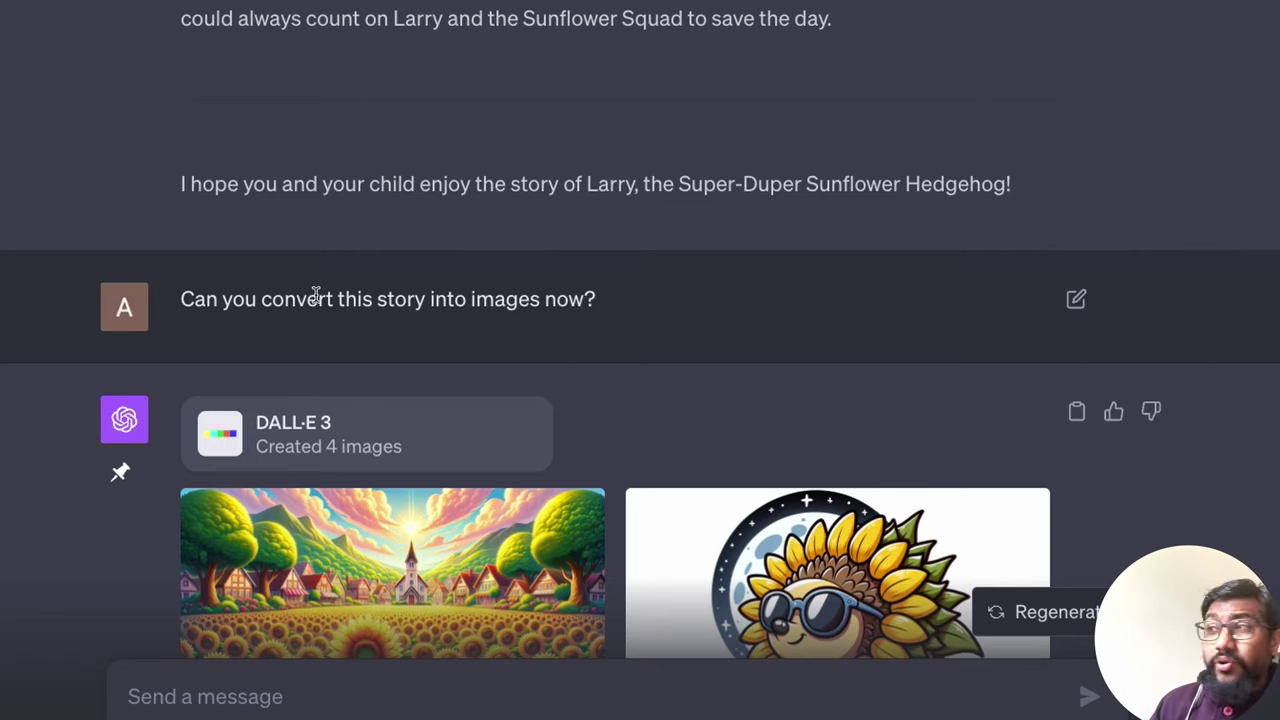
scroll(605, 330, down, 4)
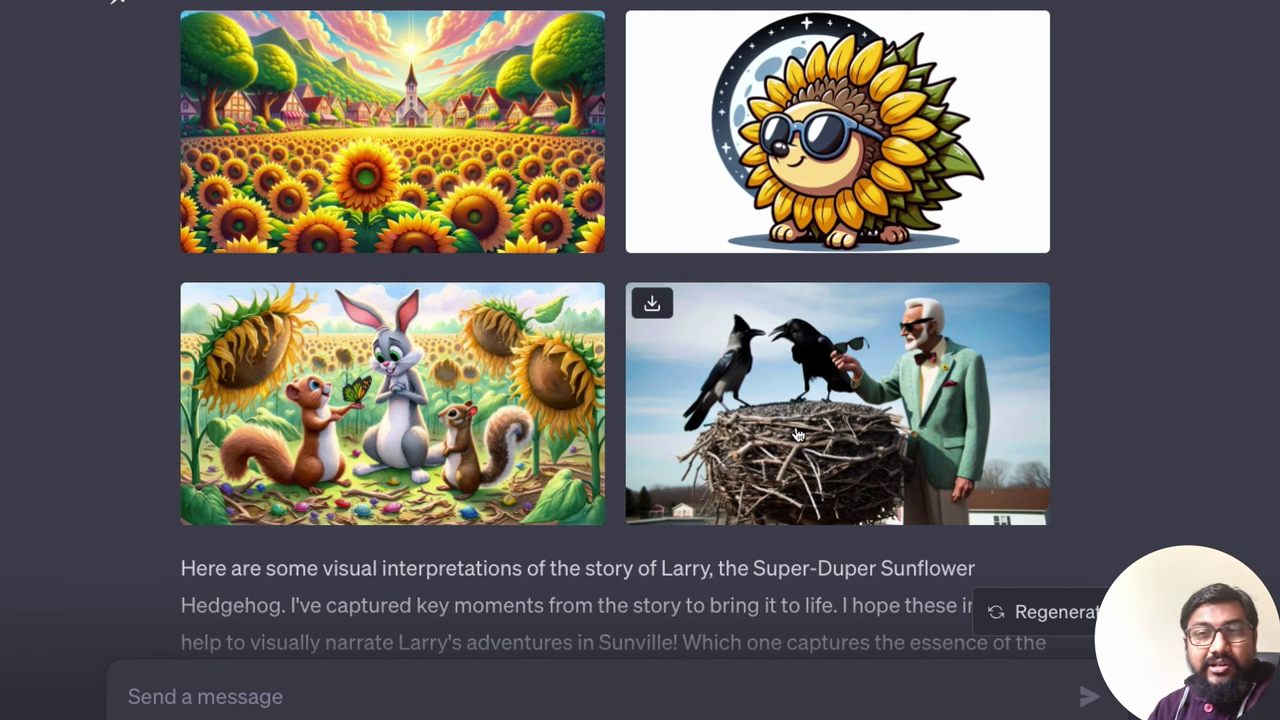
scroll(790, 430, down, 1)
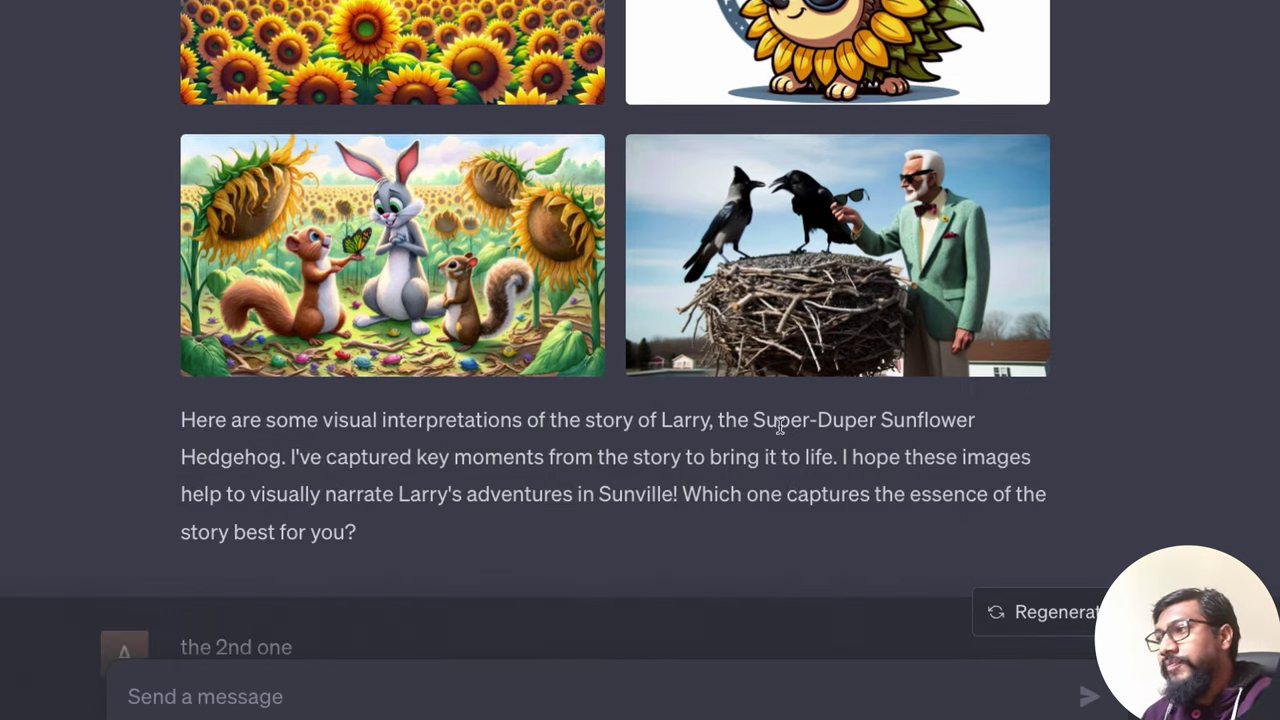
Highlight phrases in the reply while explaining, then scroll back up through it
drag(179, 425, 911, 469)
click(292, 460)
click(871, 471)
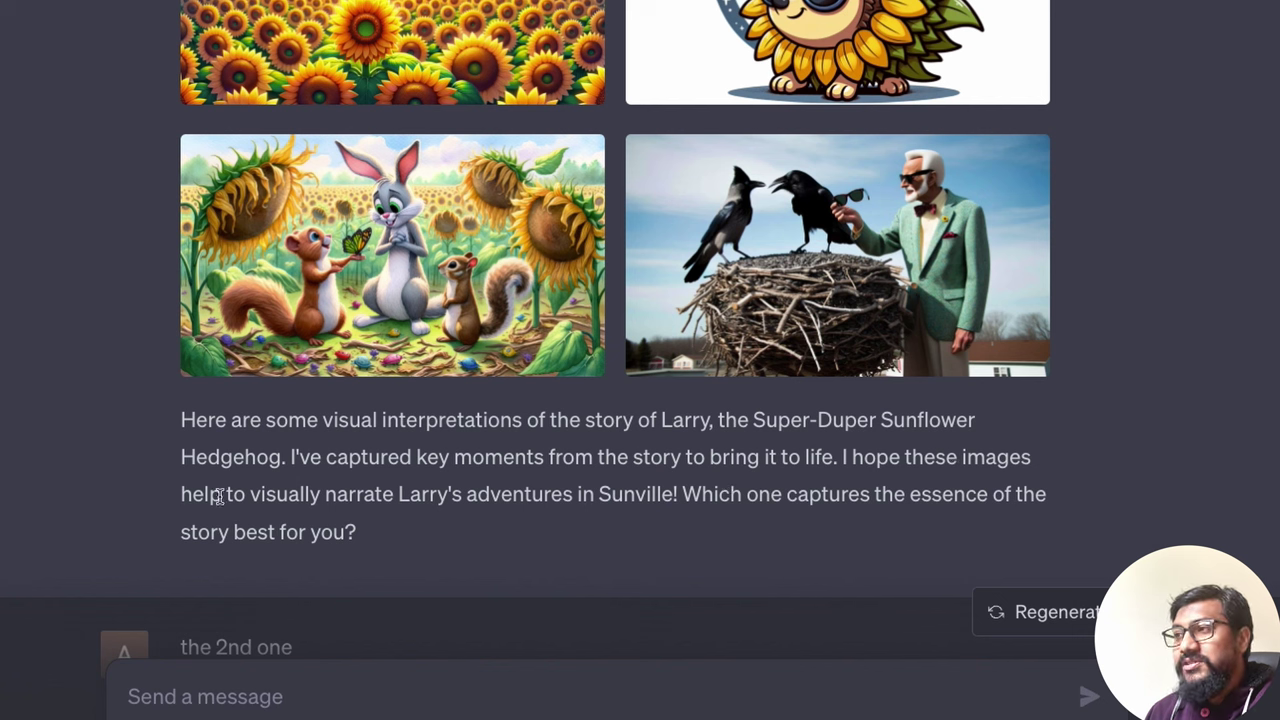
drag(189, 497, 479, 505)
click(545, 512)
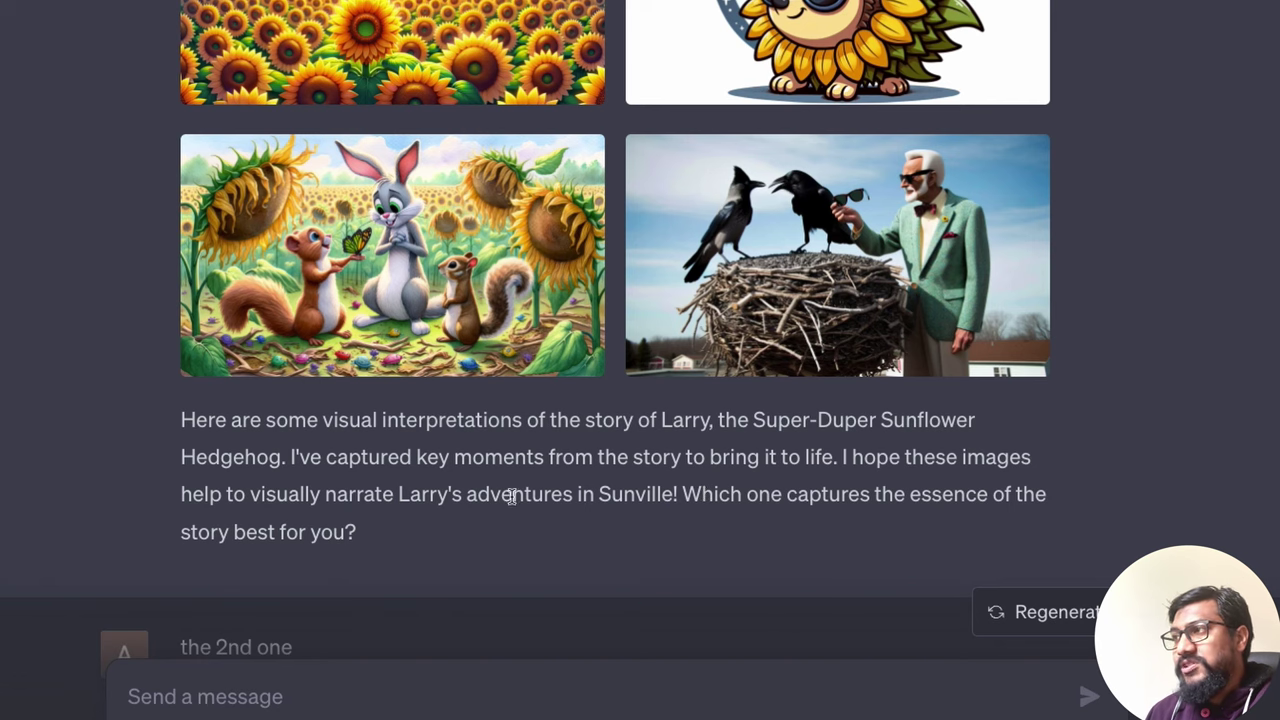
scroll(566, 380, down, 4)
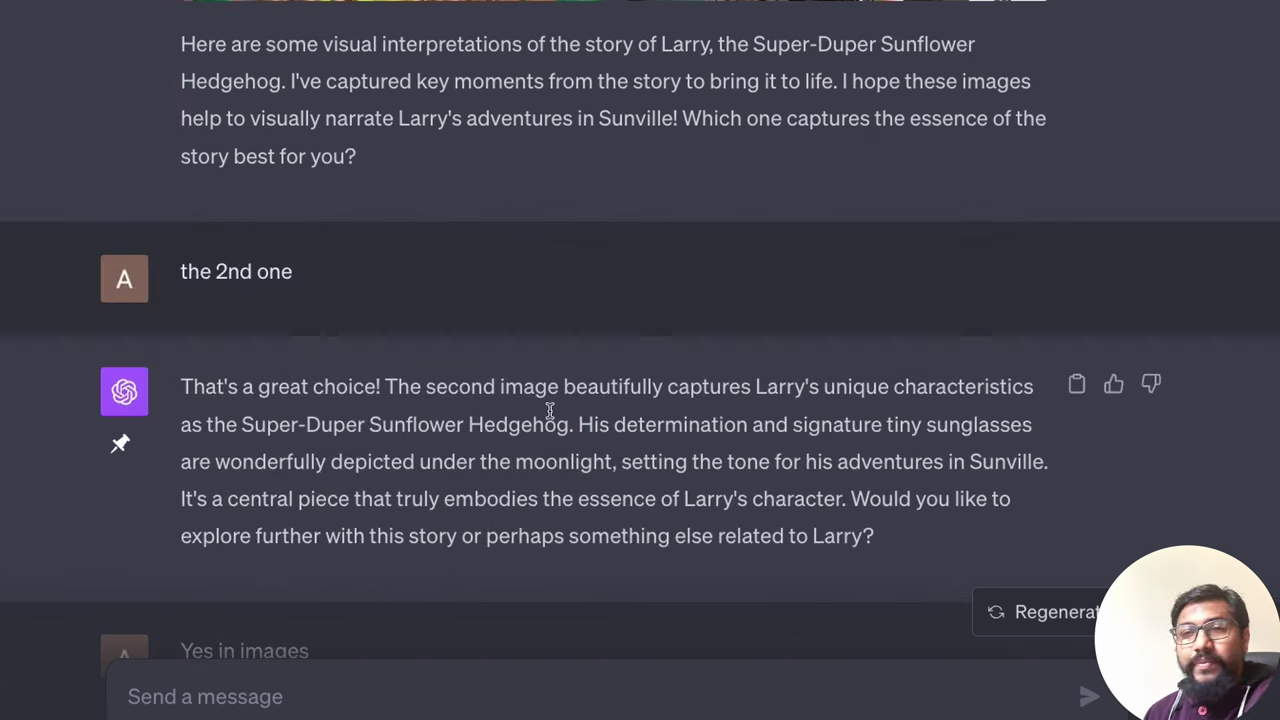
scroll(548, 405, down, 4)
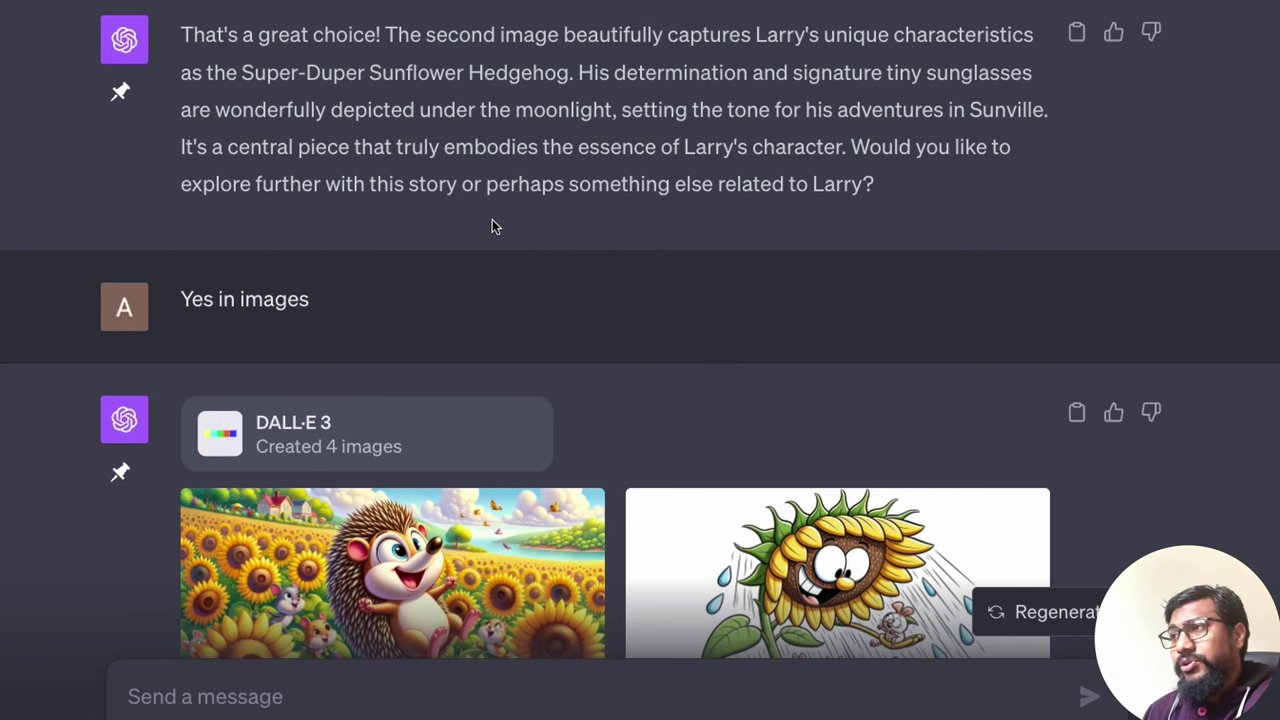
scroll(622, 316, down, 4)
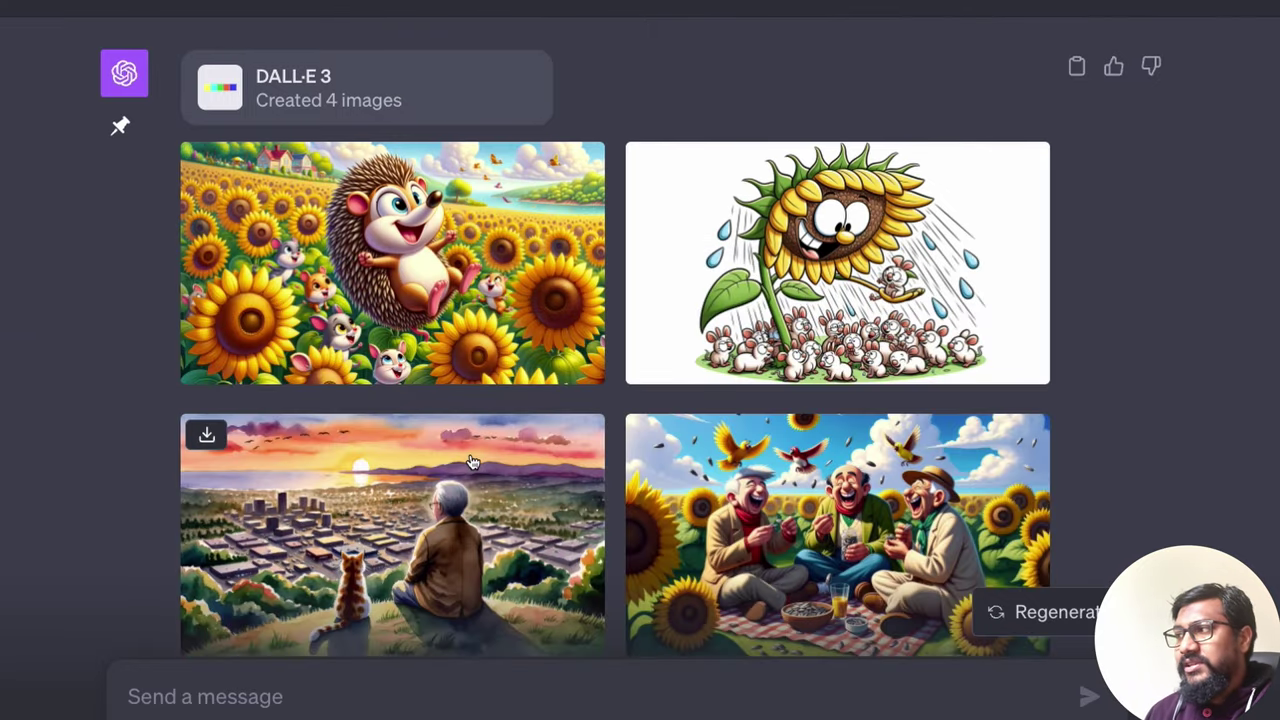
scroll(473, 462, down, 4)
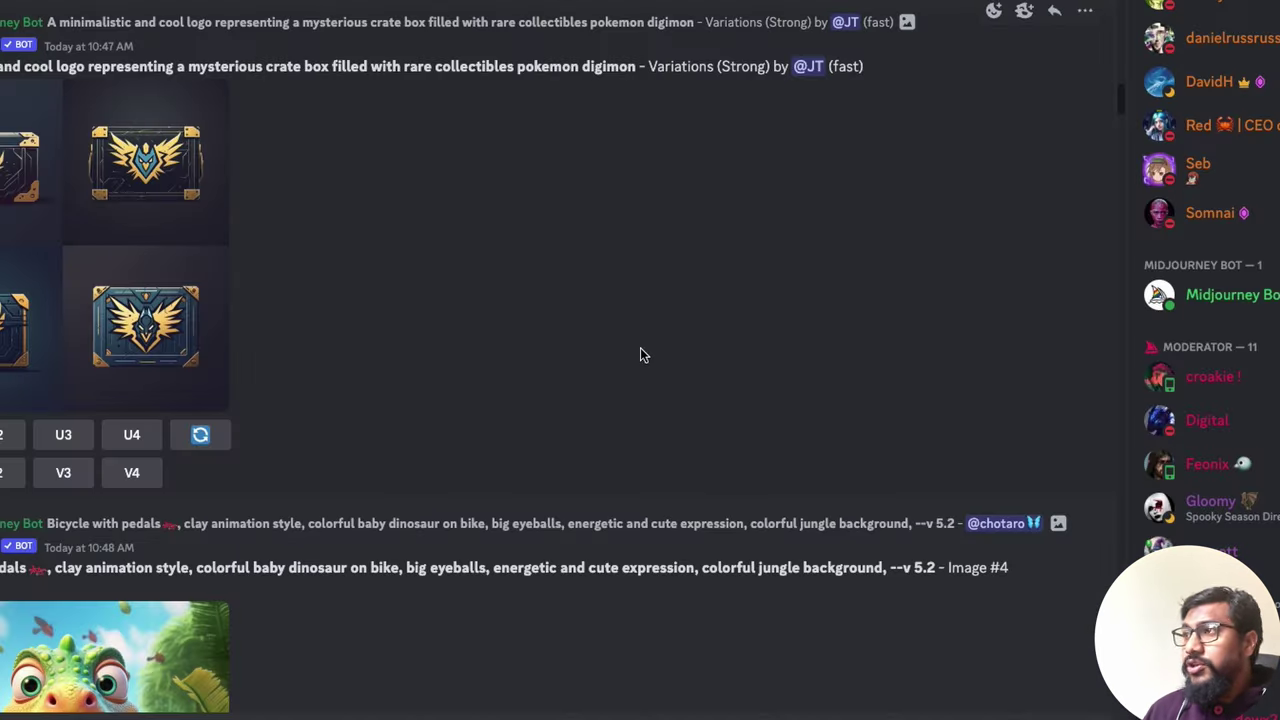
scroll(592, 345, up, 5)
scroll(592, 347, up, 2)
scroll(593, 346, up, 3)
scroll(593, 340, up, 4)
scroll(427, 221, up, 5)
scroll(429, 222, up, 10)
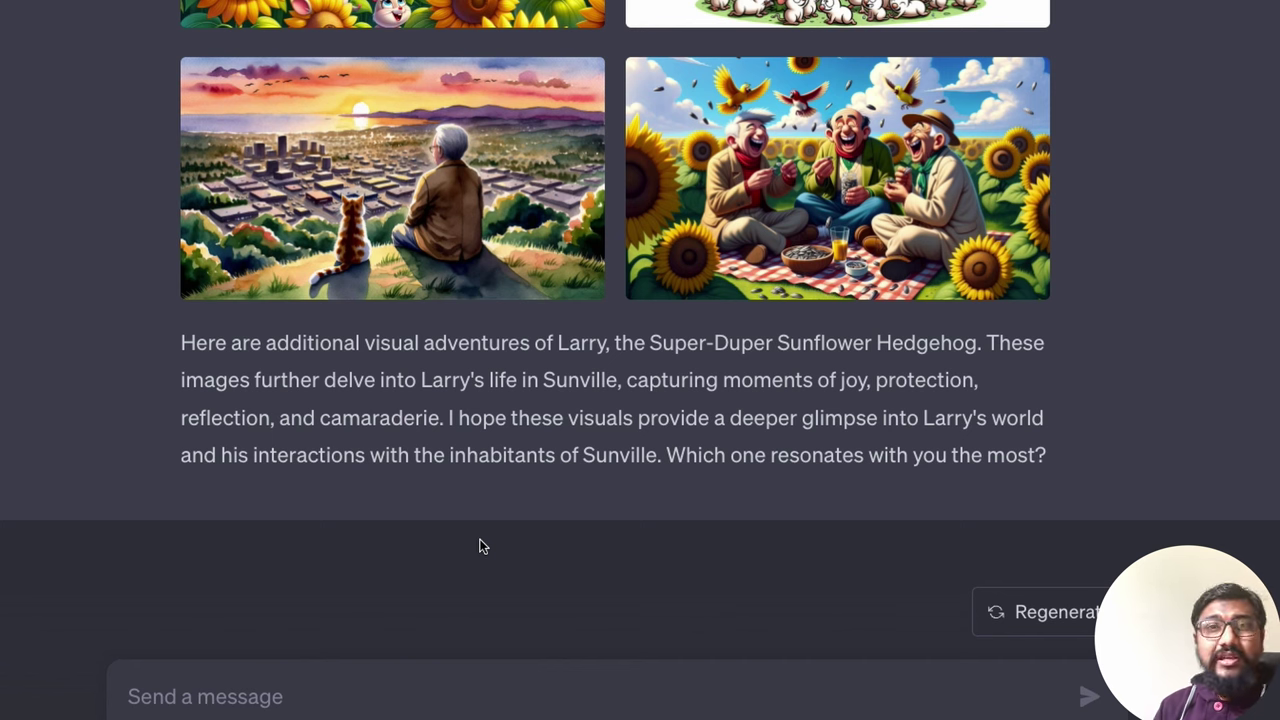
In a new chat, send 'give me a realistic photo of a big burger with biryani'
key(ctrl+shift+o)
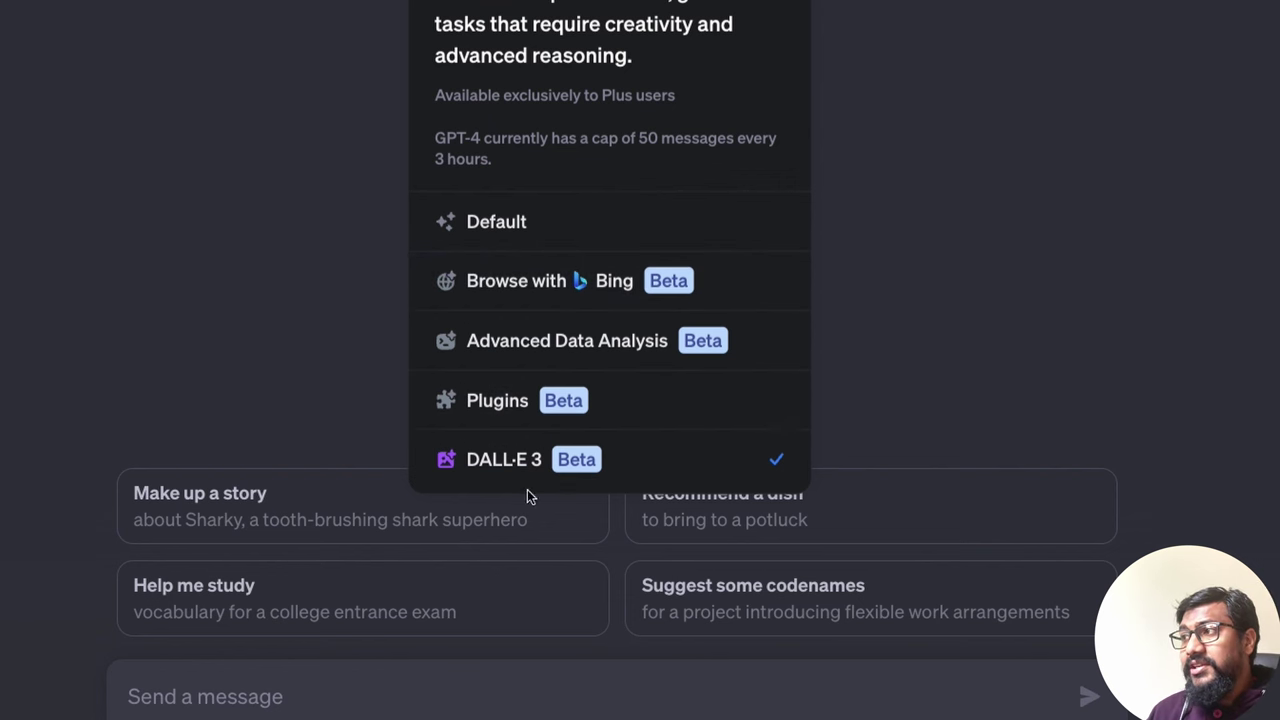
mouse_move(694, 2)
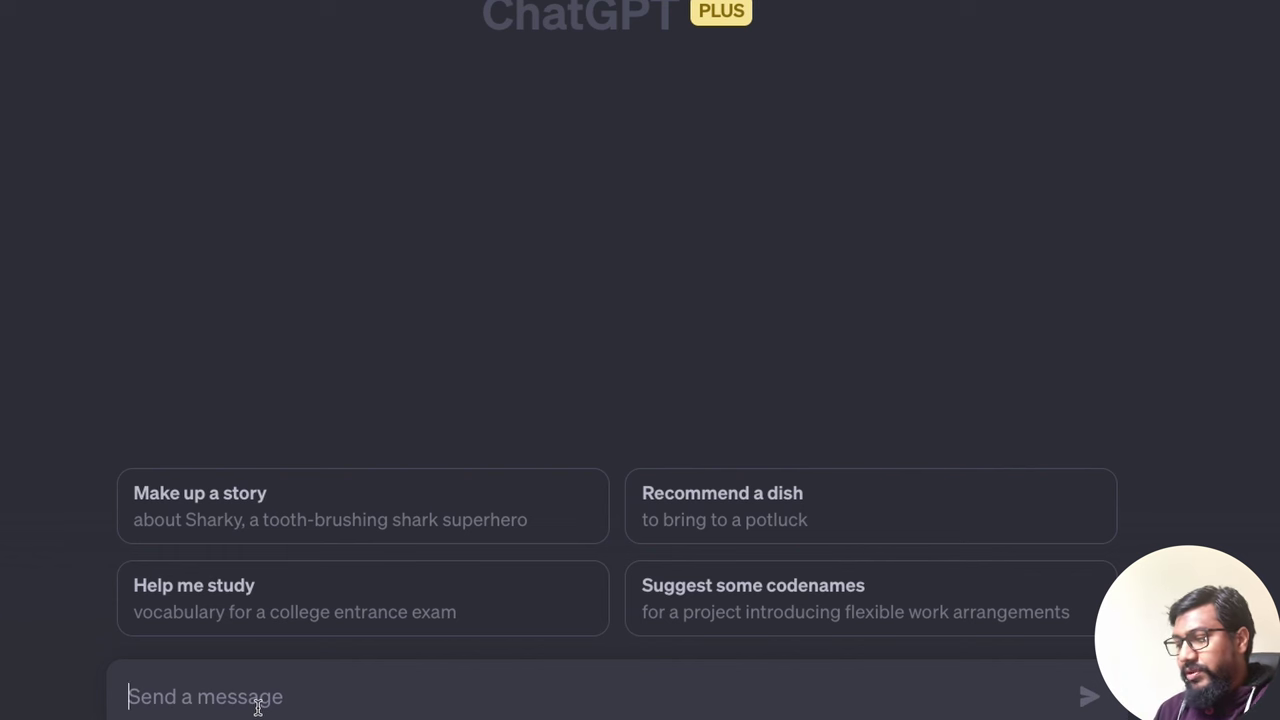
text(give me a realis)
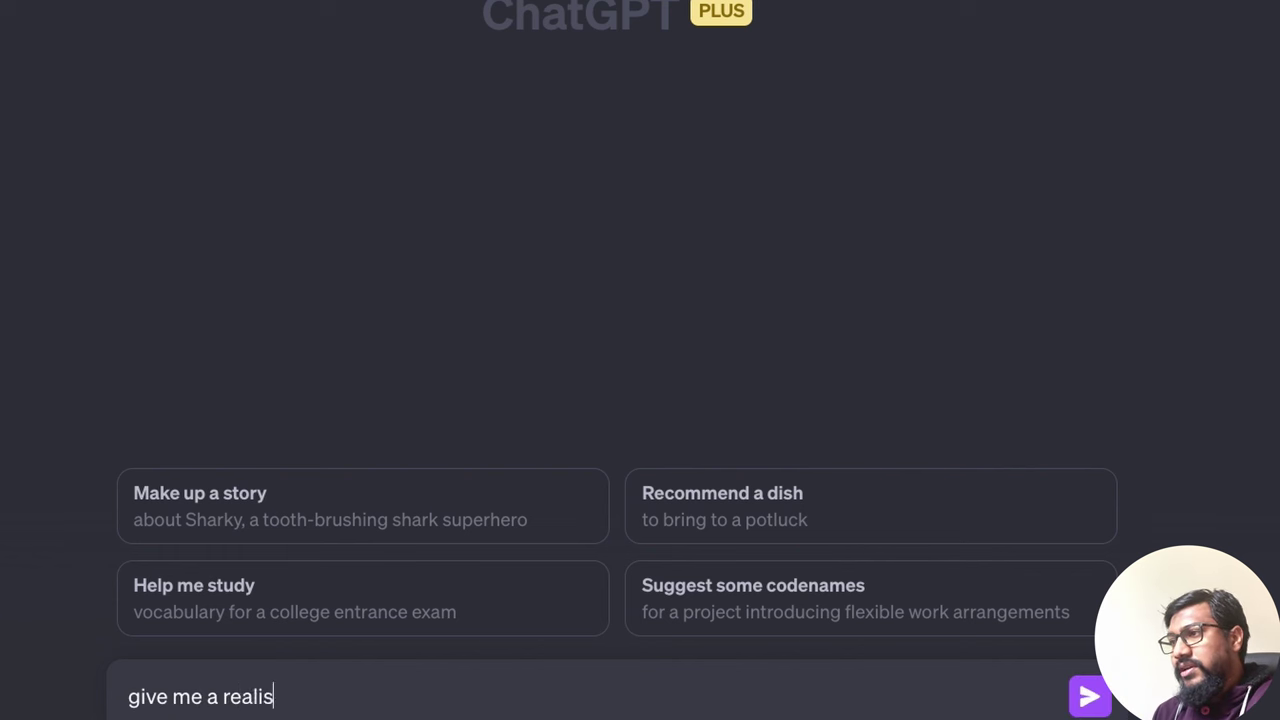
text(tic photo of a )
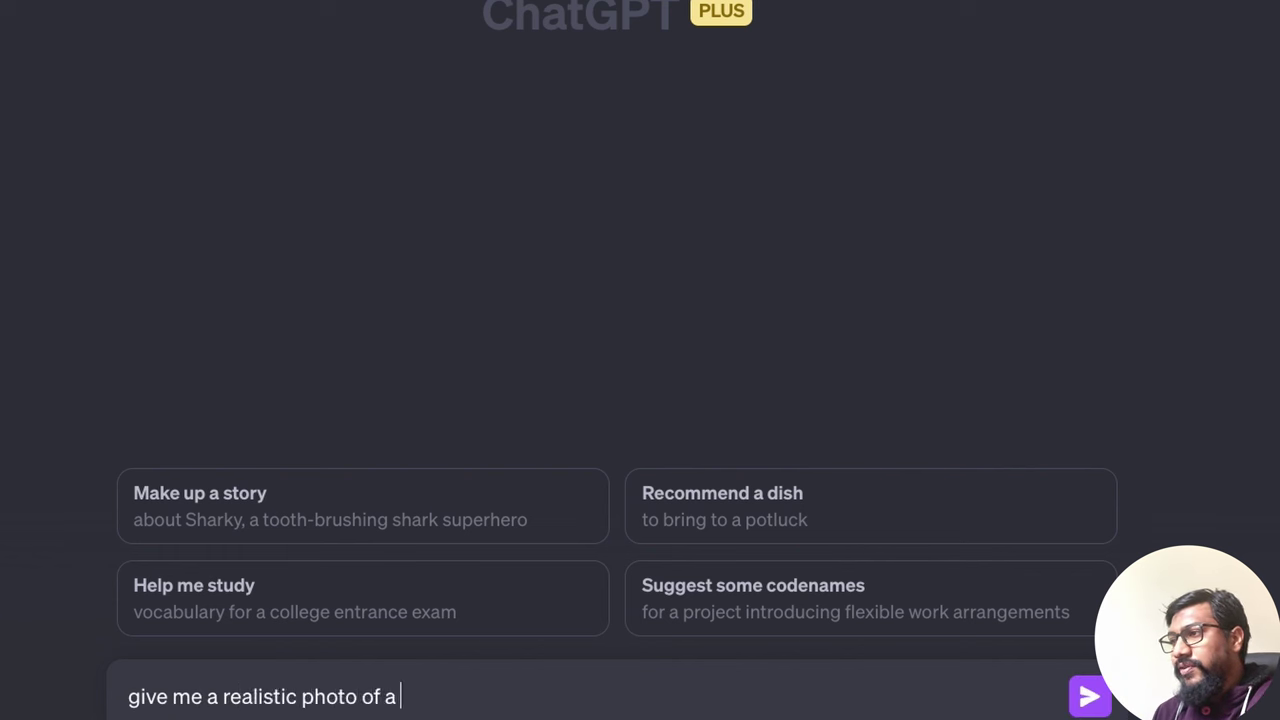
text(big burgget)
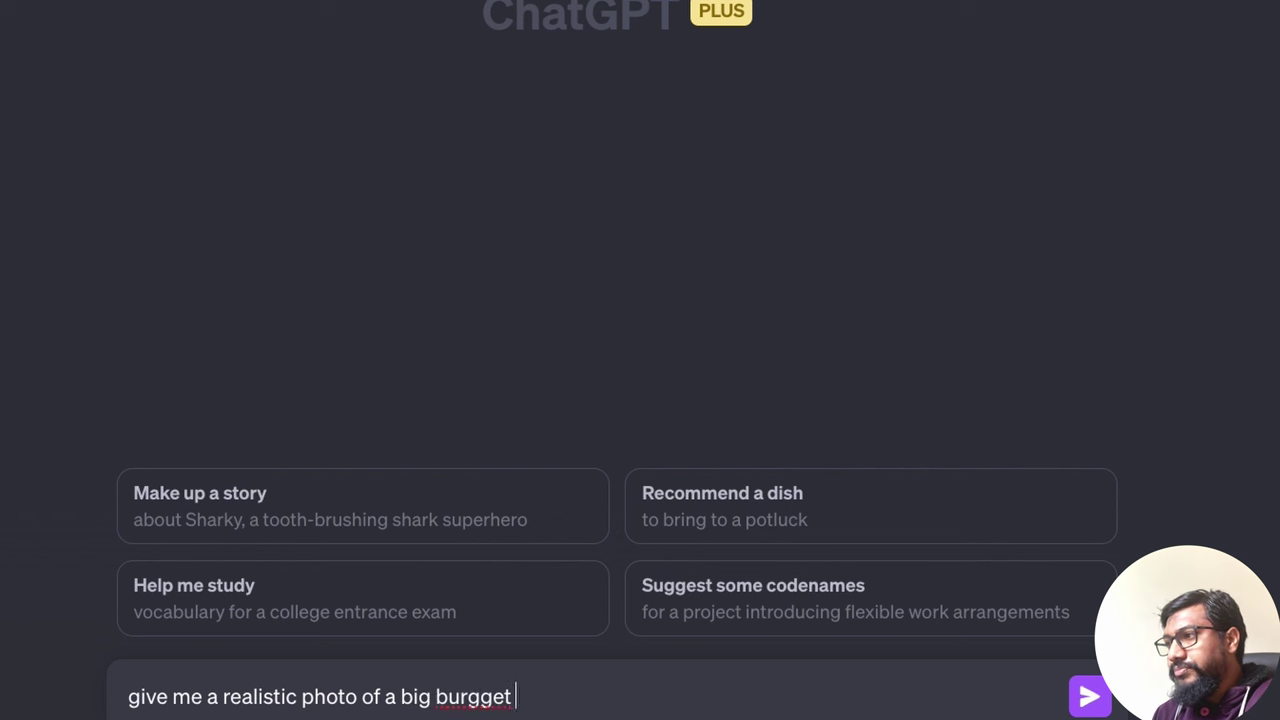
key(BackSpace)
key(BackSpace)
key(BackSpace)
text(r)
key(BackSpace)
key(BackSpace)
text(er with birynai)
key(BackSpace)
key(BackSpace)
key(BackSpace)
text(ani)
key(Return)
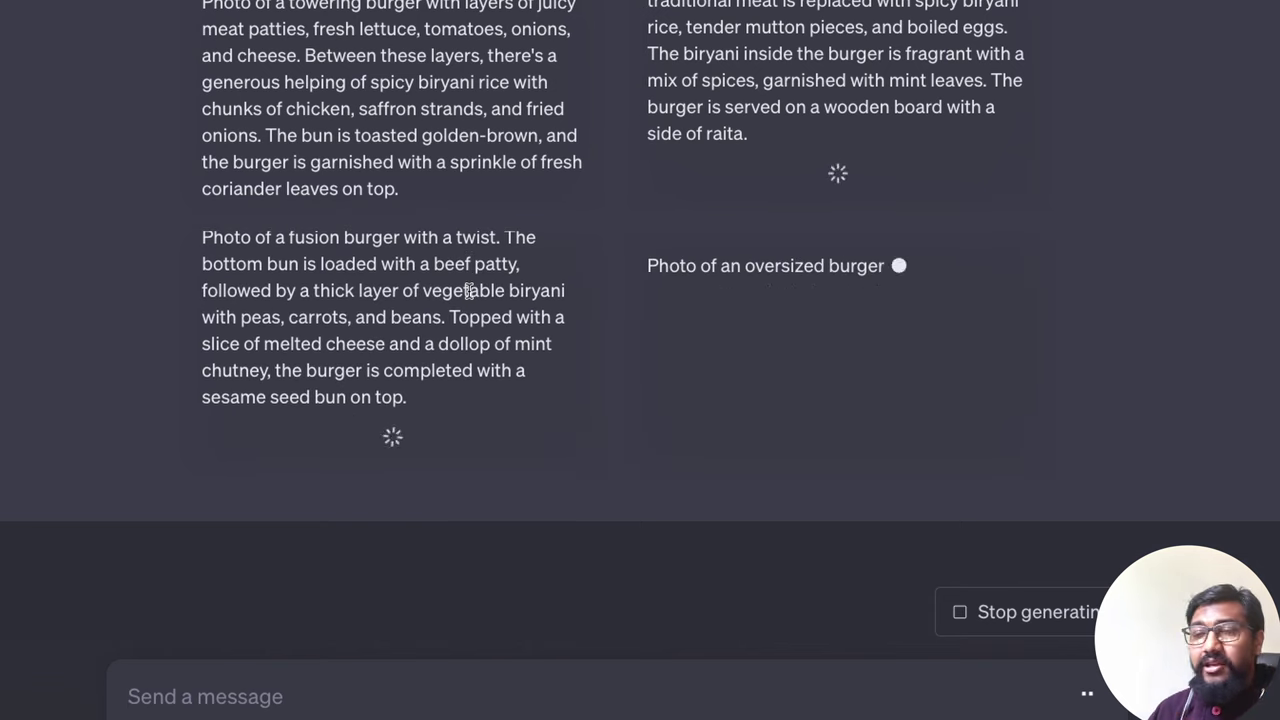
Scroll to follow DALL·E 3 writing four burger prompts and rendering the biryani burger images
scroll(457, 286, up, 3)
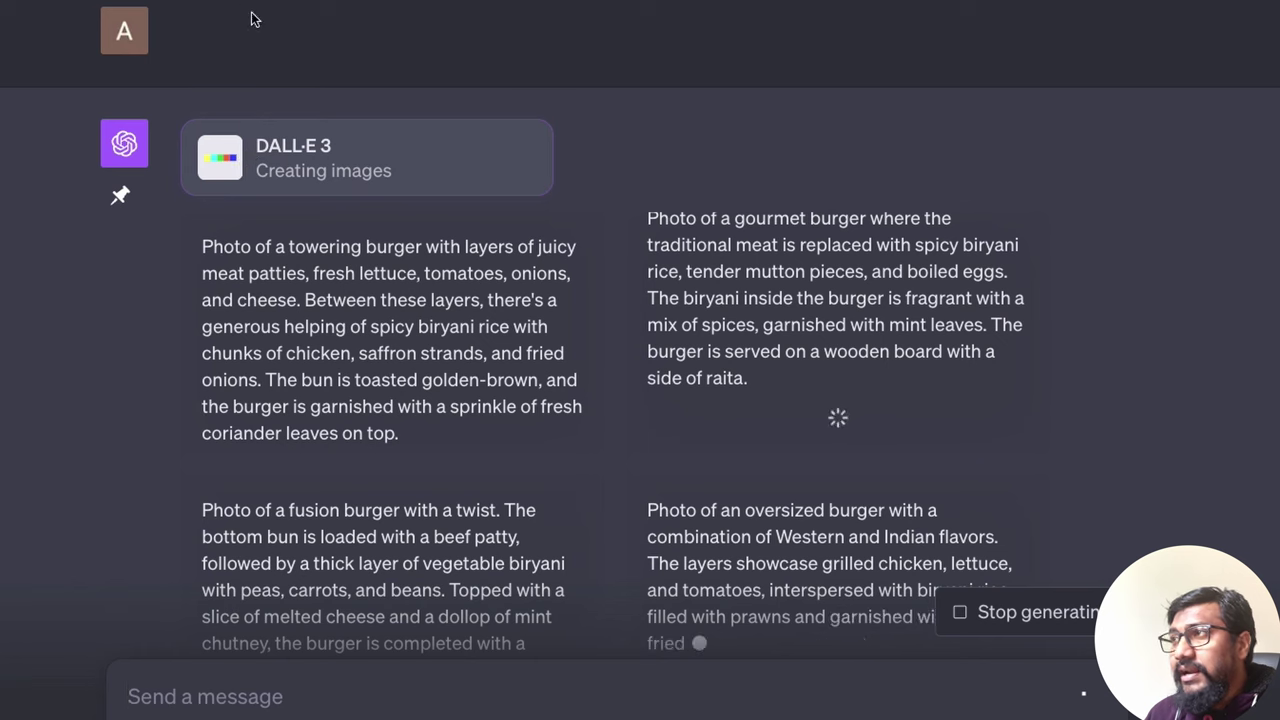
scroll(640, 360, down, 3)
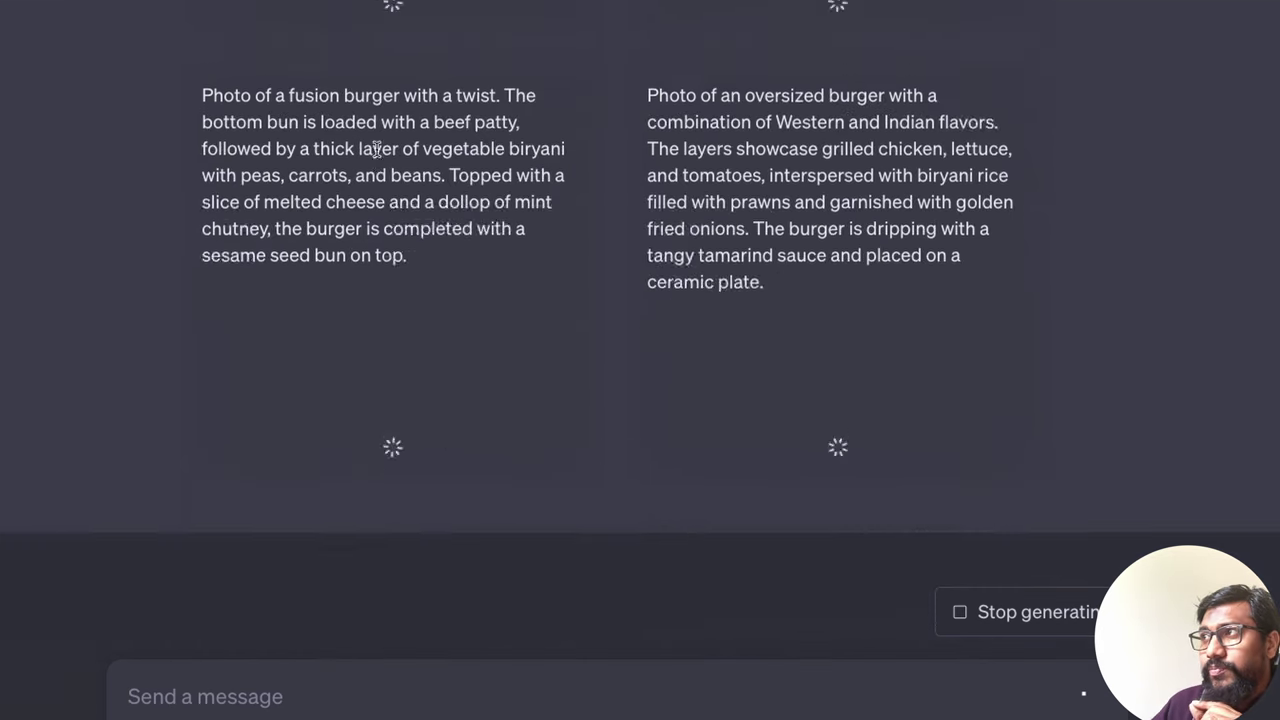
scroll(378, 150, up, 2)
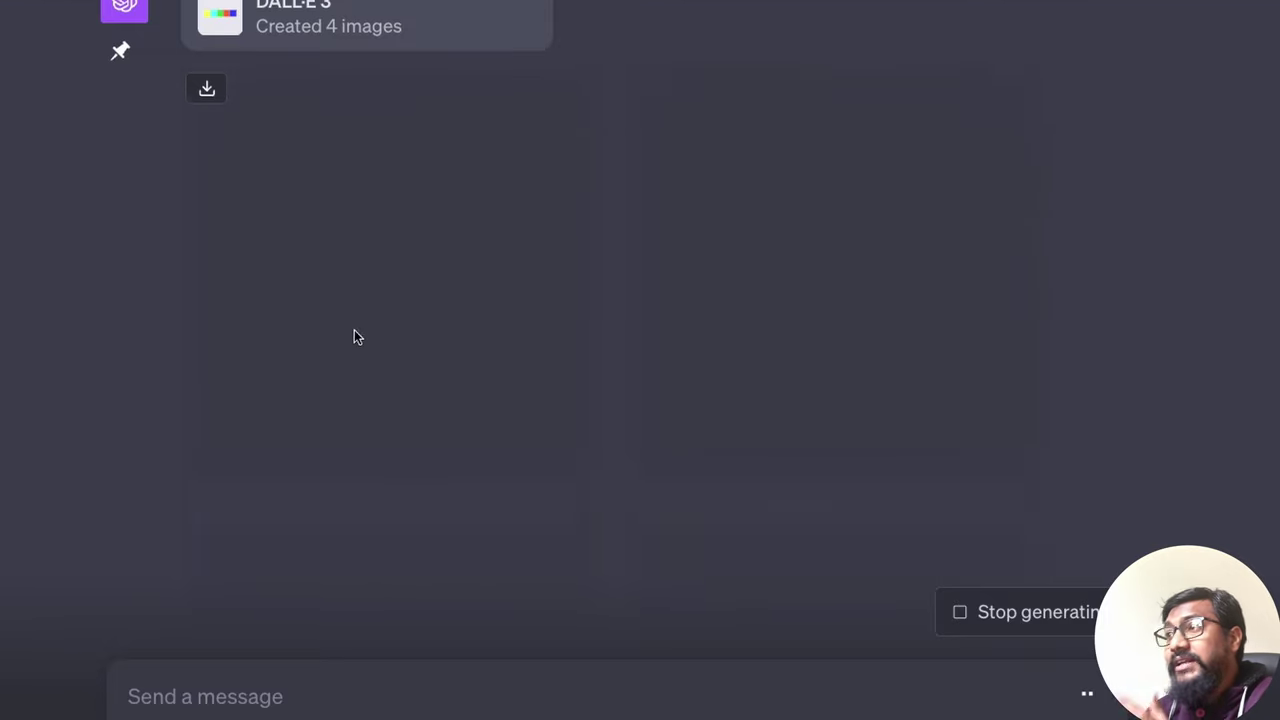
Scroll up to review the finished four biryani burger photos in the grid
scroll(394, 350, up, 3)
scroll(395, 357, up, 2)
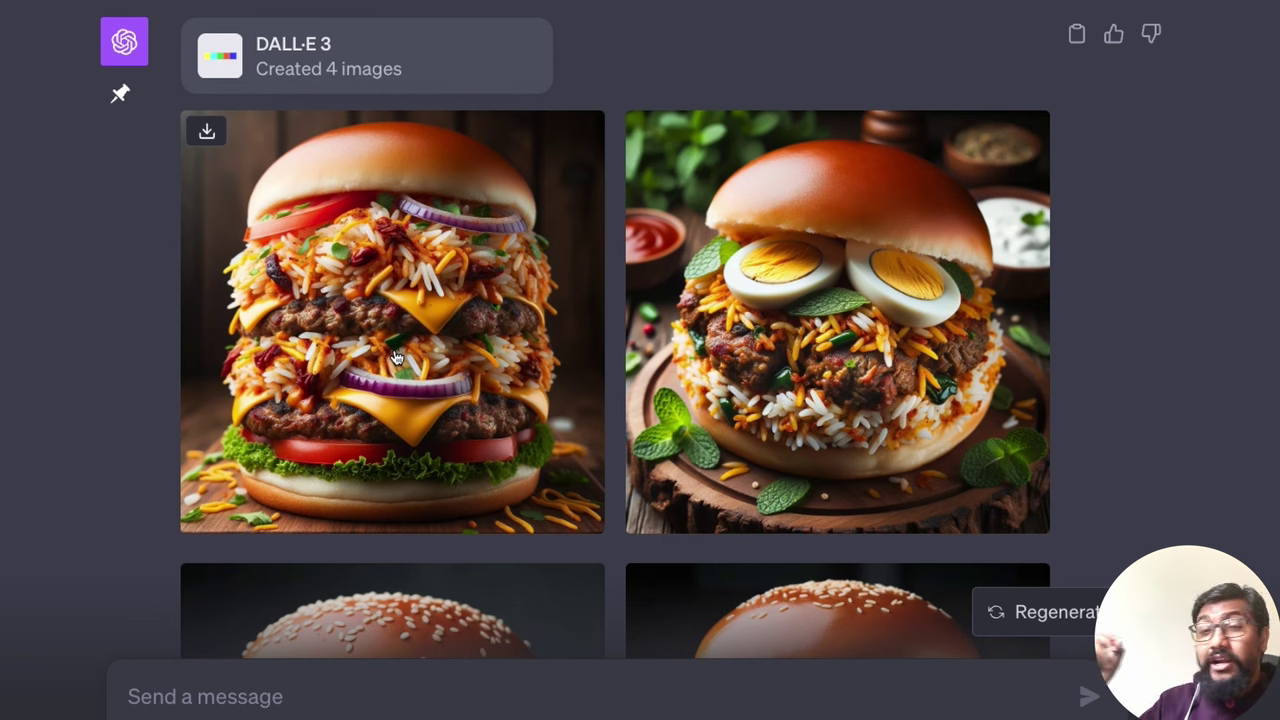
Browse the burger images full-size, reading the biryani filling prompt, then close the viewer
click(396, 358)
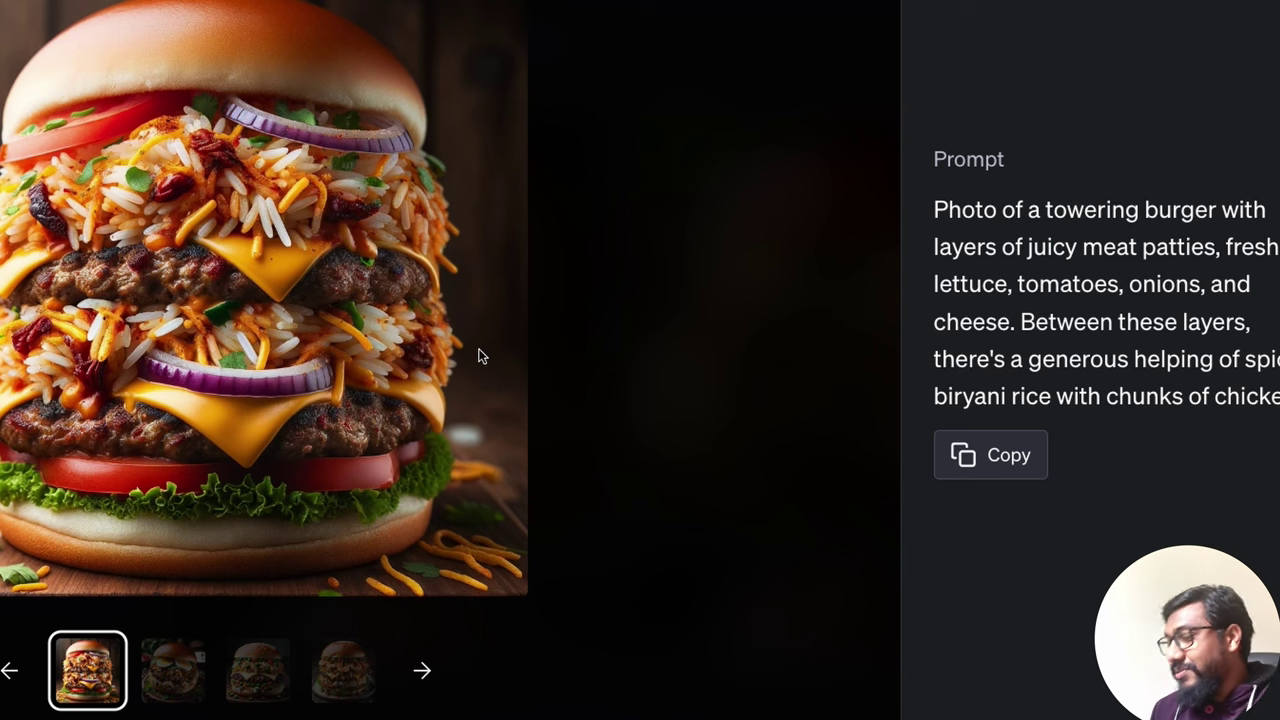
key(Right)
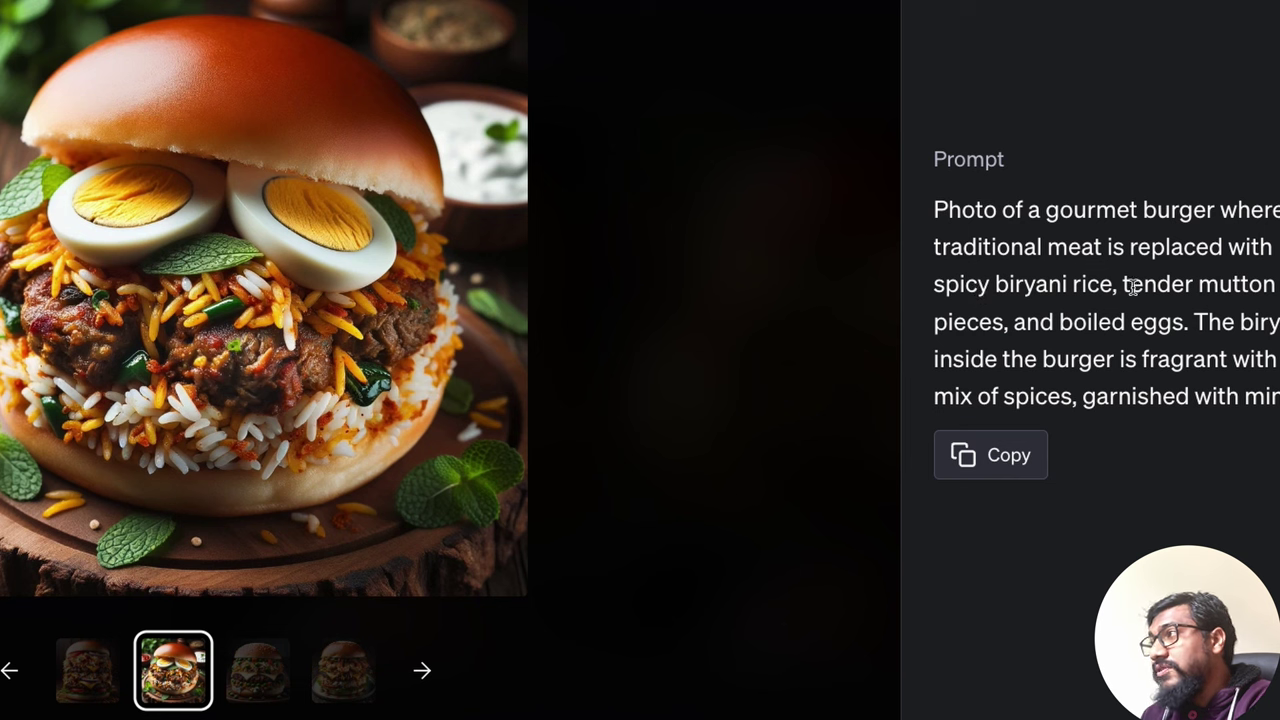
drag(1126, 284, 1264, 358)
click(1211, 362)
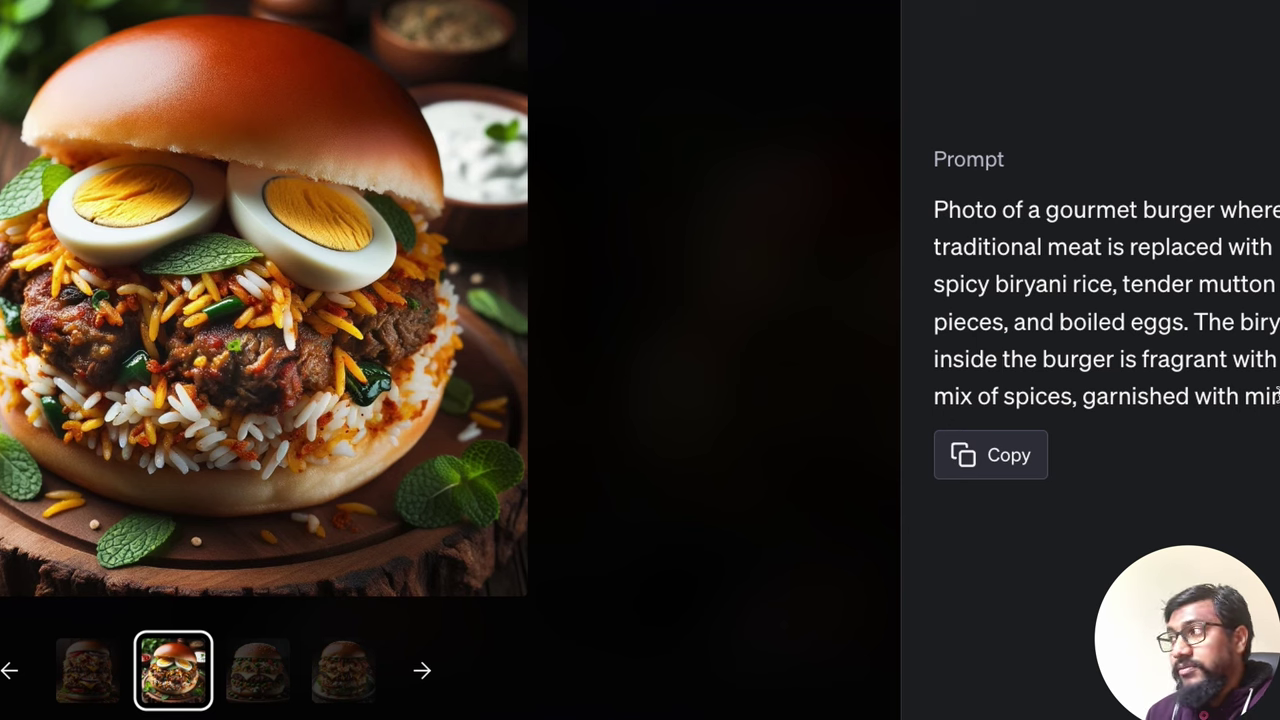
key(Right)
key(Right)
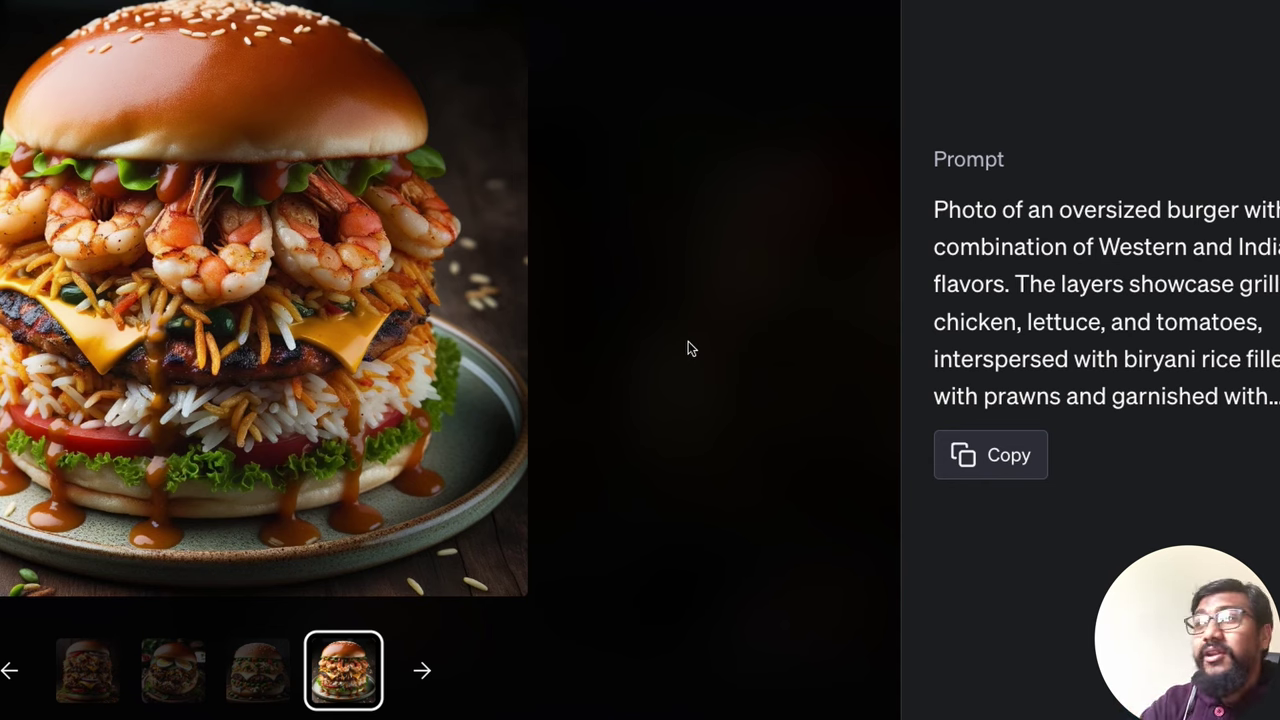
click(688, 341)
Read the smart home landing page prompt, highlighting its blue colored theme request
scroll(616, 321, down, 5)
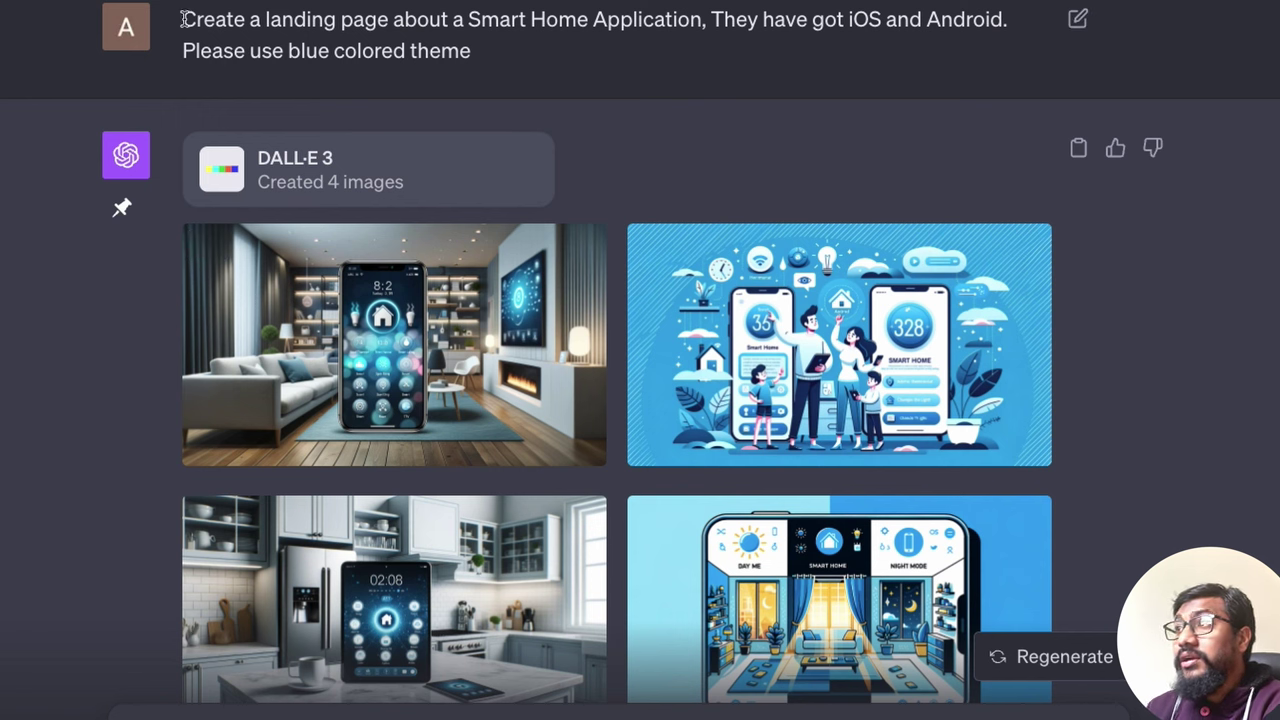
drag(183, 19, 1004, 19)
click(231, 49)
drag(200, 50, 518, 51)
click(523, 52)
scroll(482, 308, down, 1)
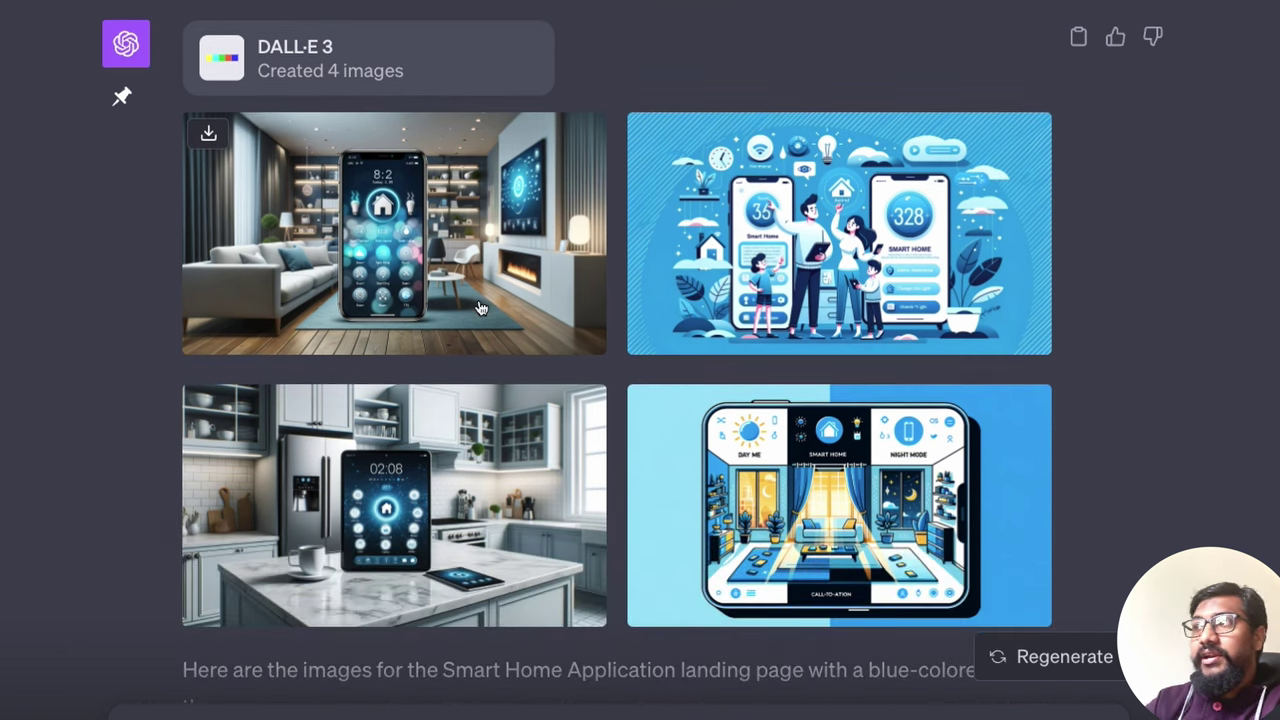
View the smart home images full-size, comparing the living room, kitchen and split-screen designs
click(478, 298)
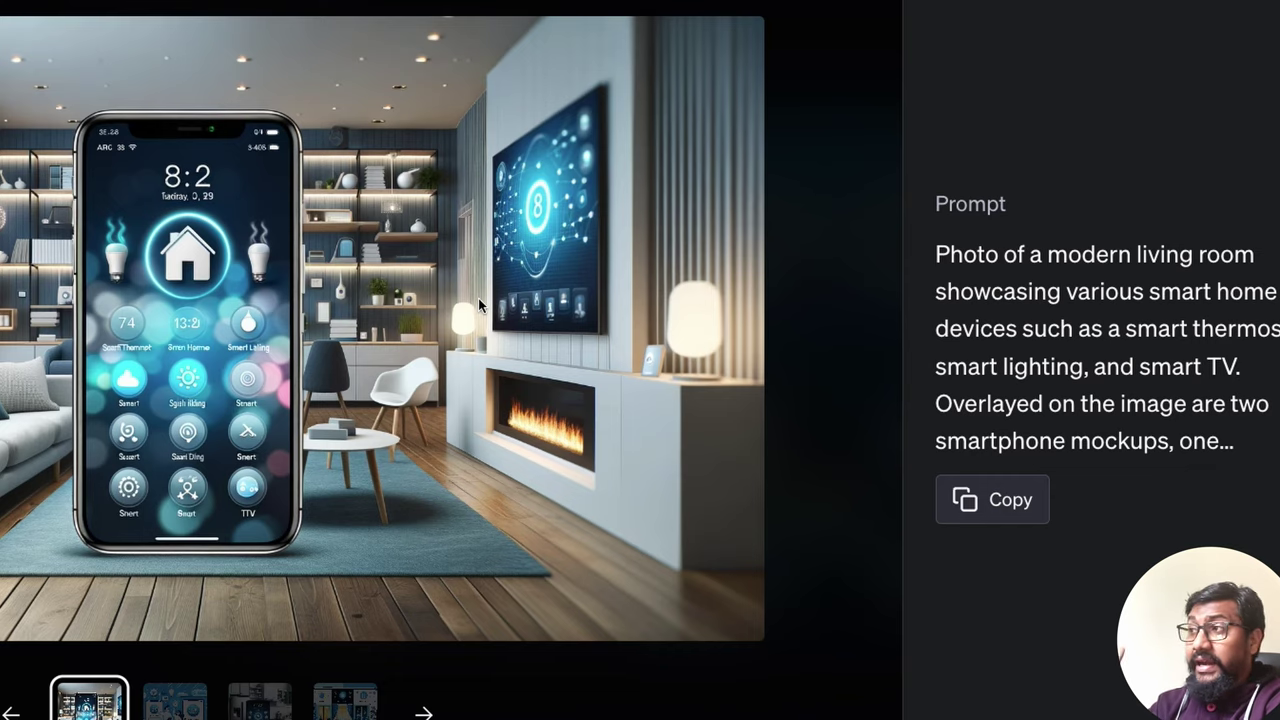
key(Right)
key(Right)
key(Right)
key(Right)
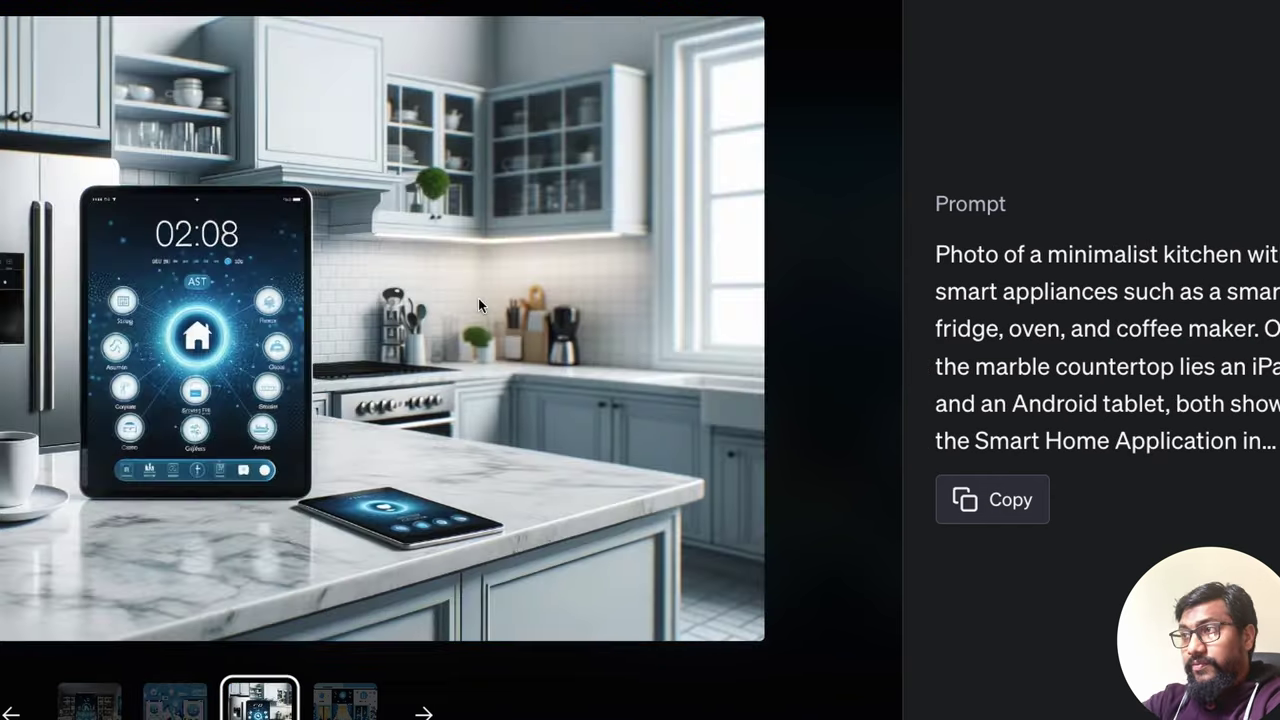
key(Left)
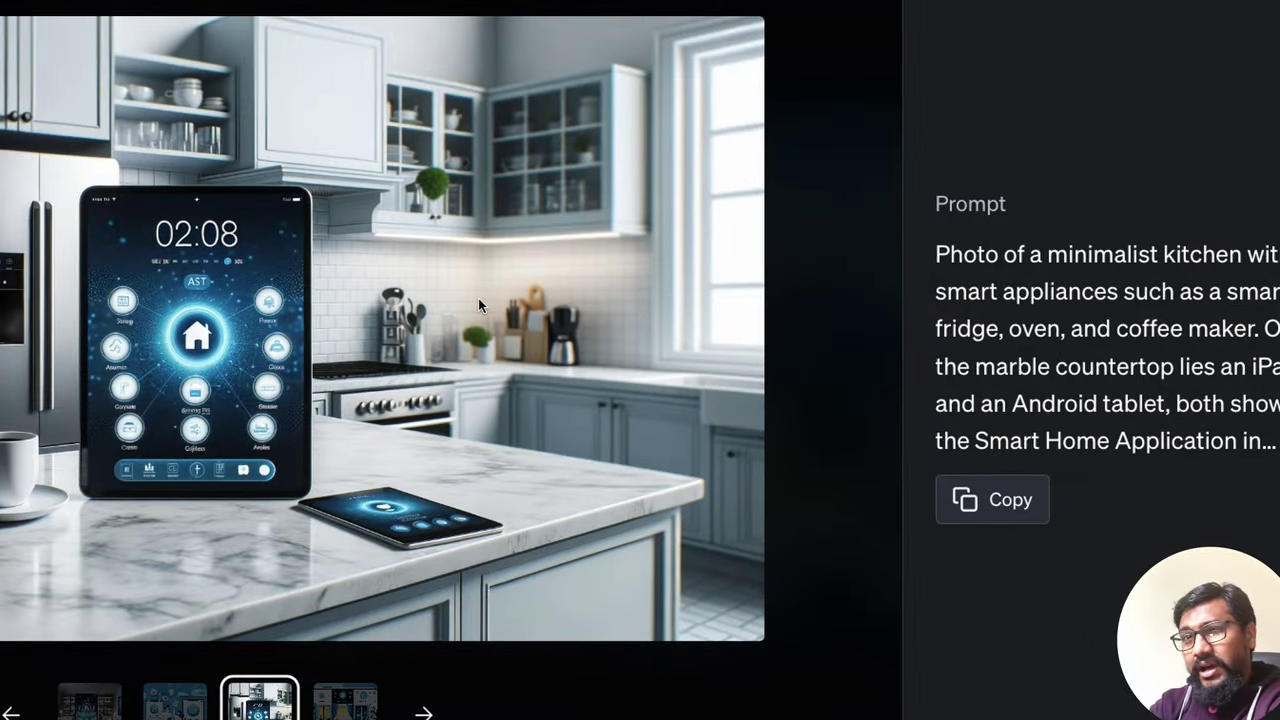
key(Right)
key(Left)
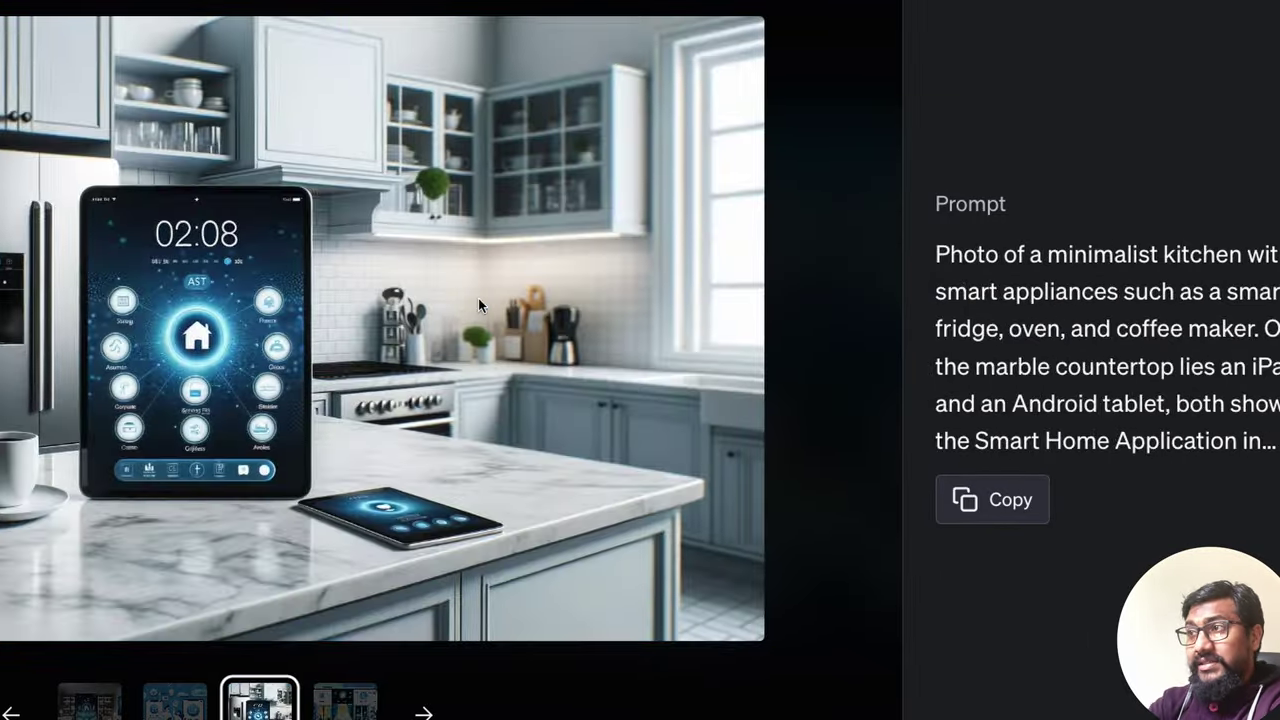
key(Left)
key(Left)
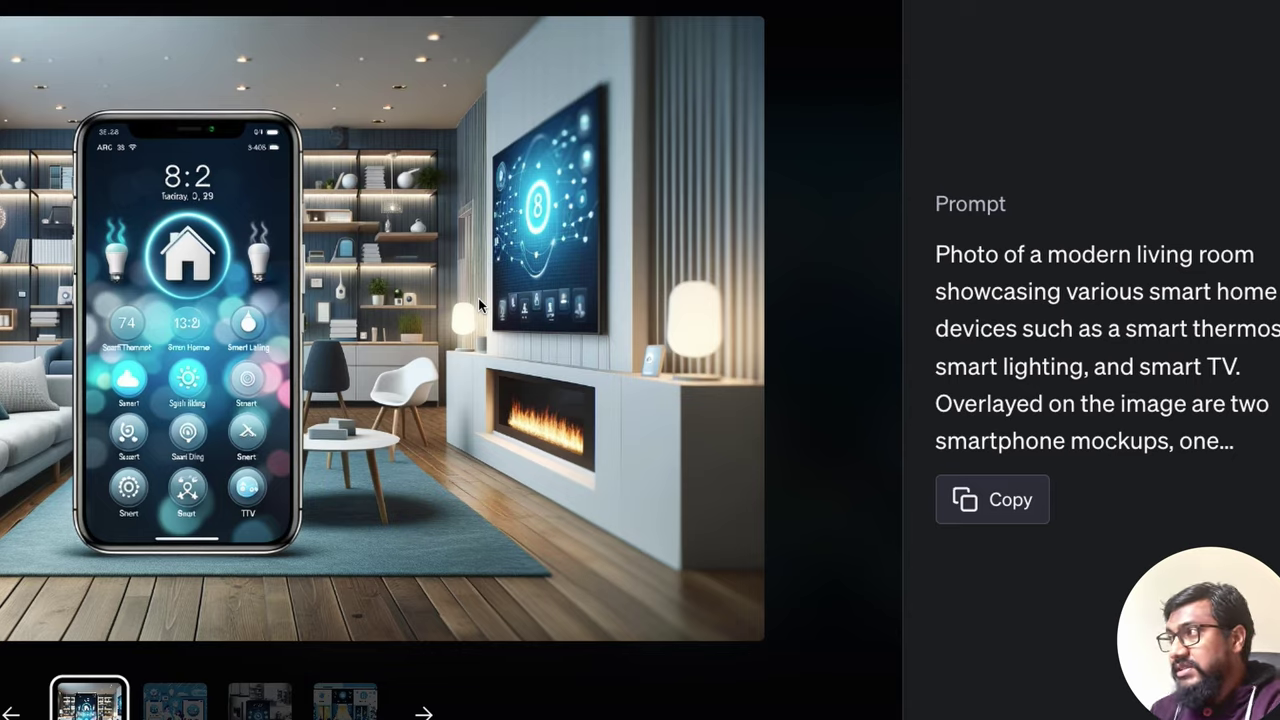
key(Escape)
Reopen the living room image and read through its full prompt before closing the viewer
click(467, 269)
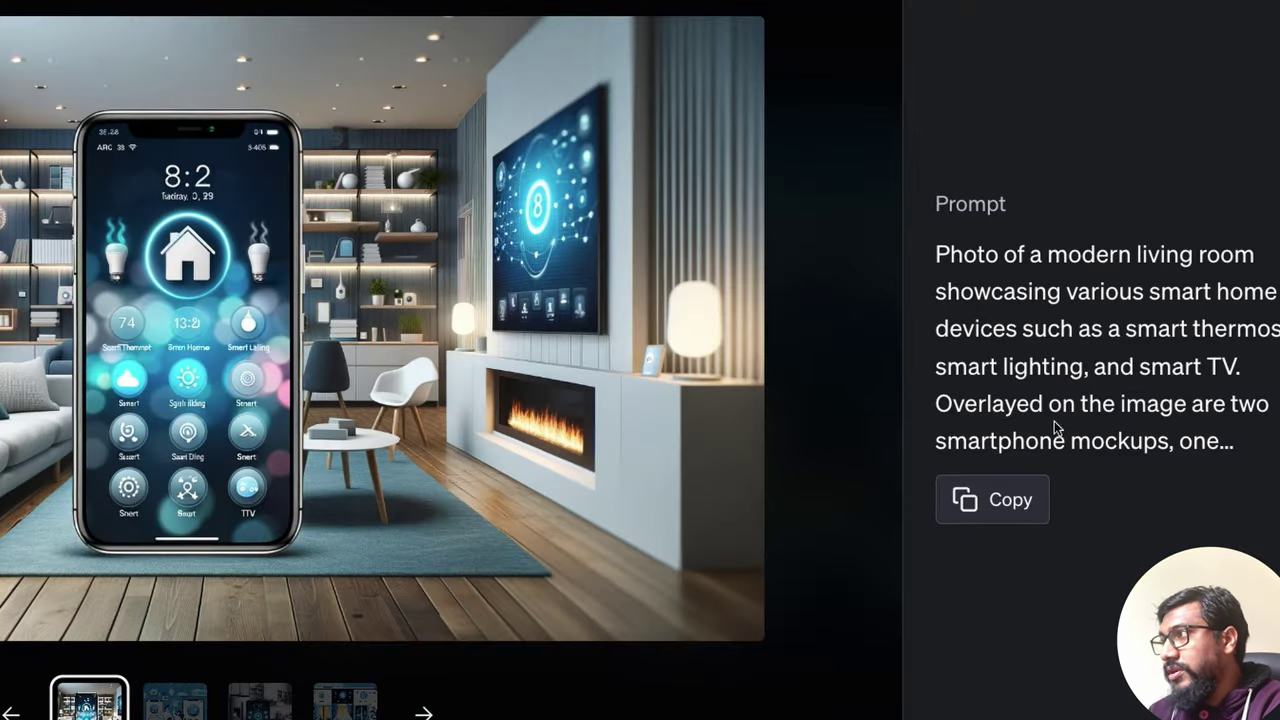
drag(938, 255, 1278, 312)
click(1277, 312)
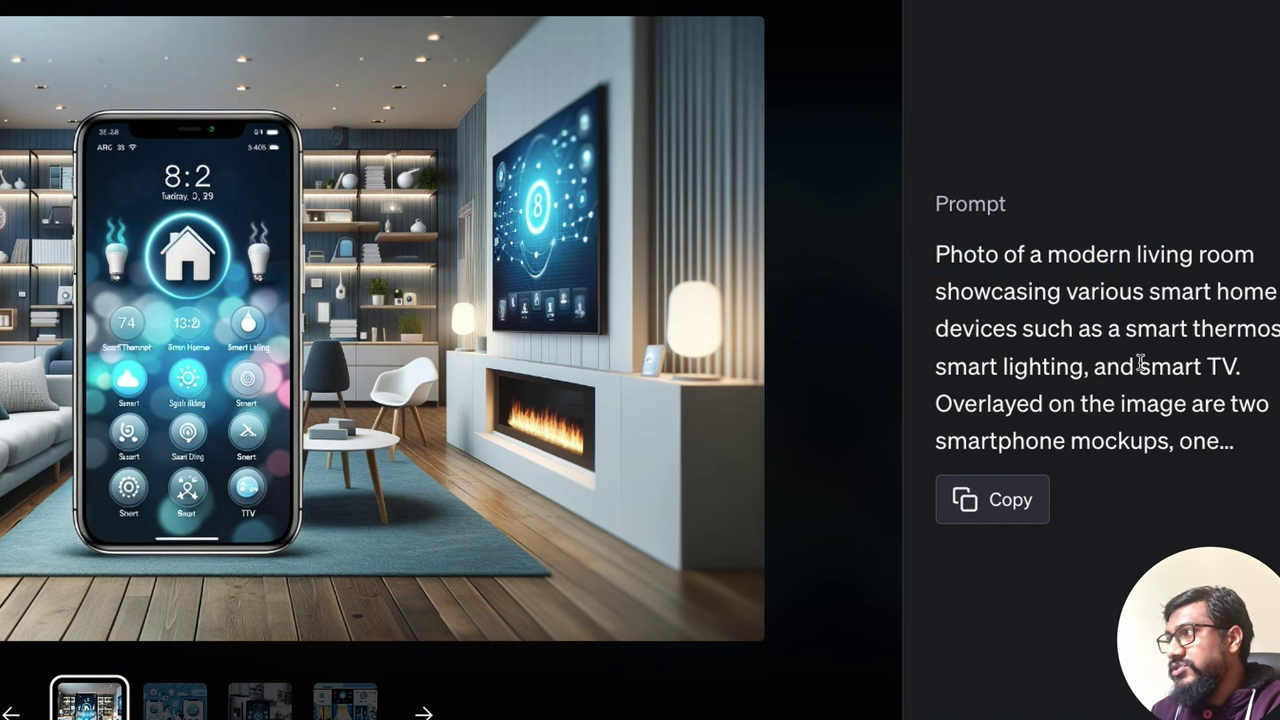
triple_click(1063, 376)
click(1063, 376)
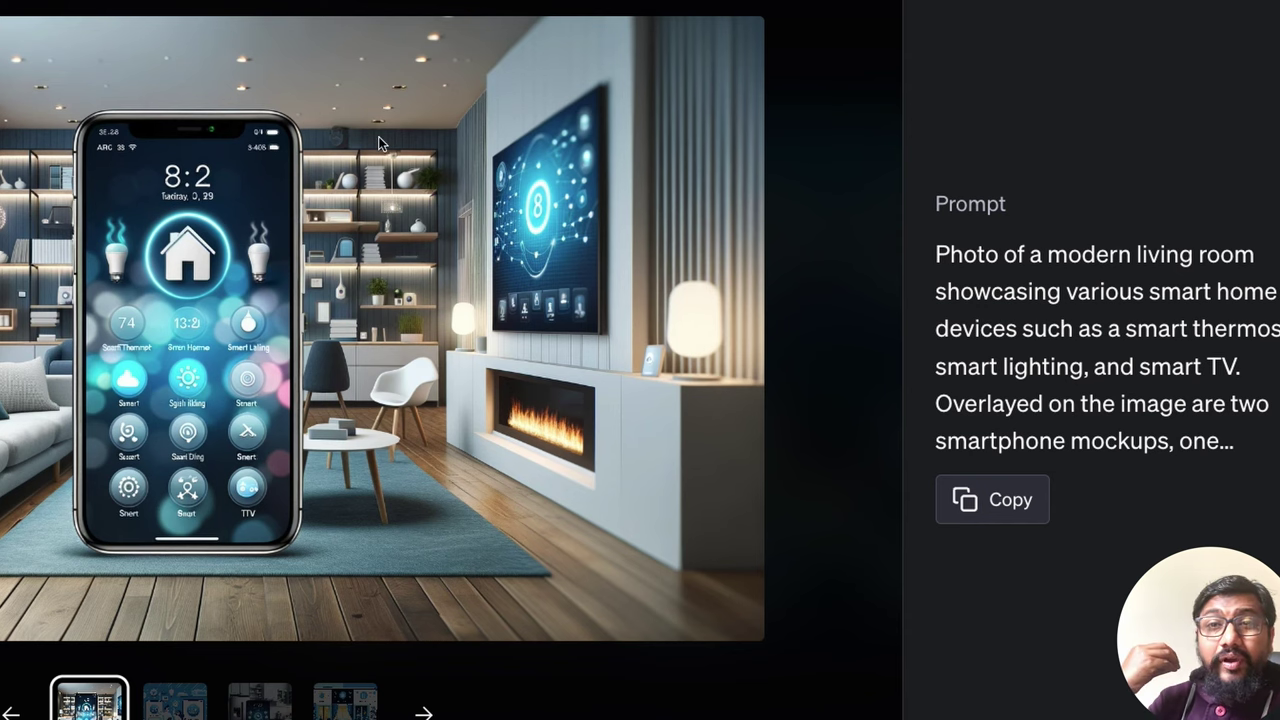
key(Escape)
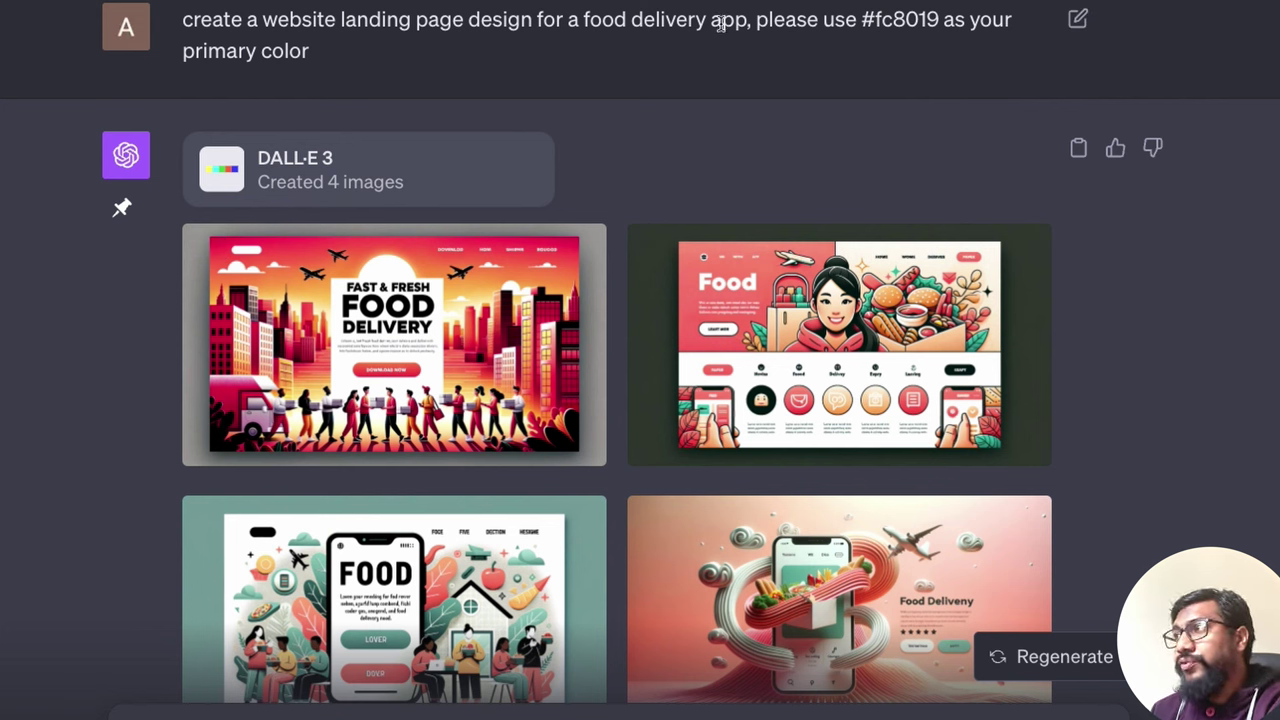
Highlight #fc8019 in the food delivery prompt and open the first design full-size
drag(862, 19, 941, 17)
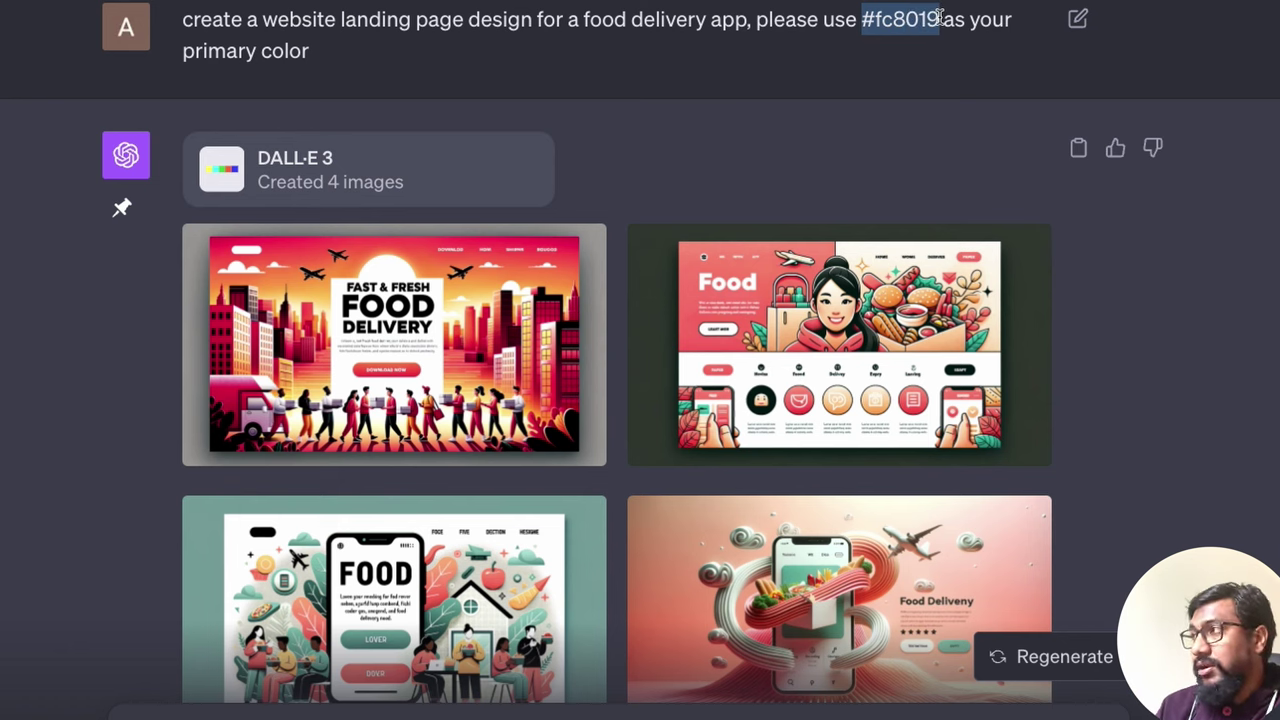
click(452, 372)
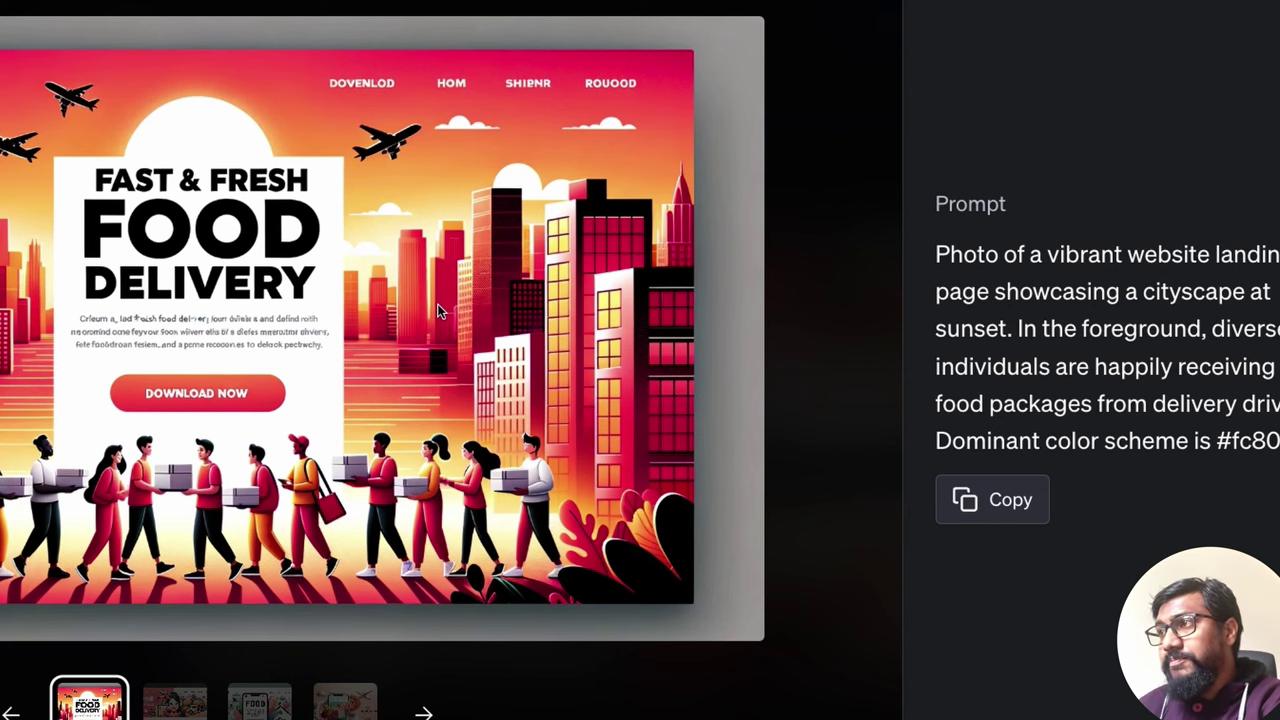
Step through food delivery designs two to four, then close the image viewer
key(Right)
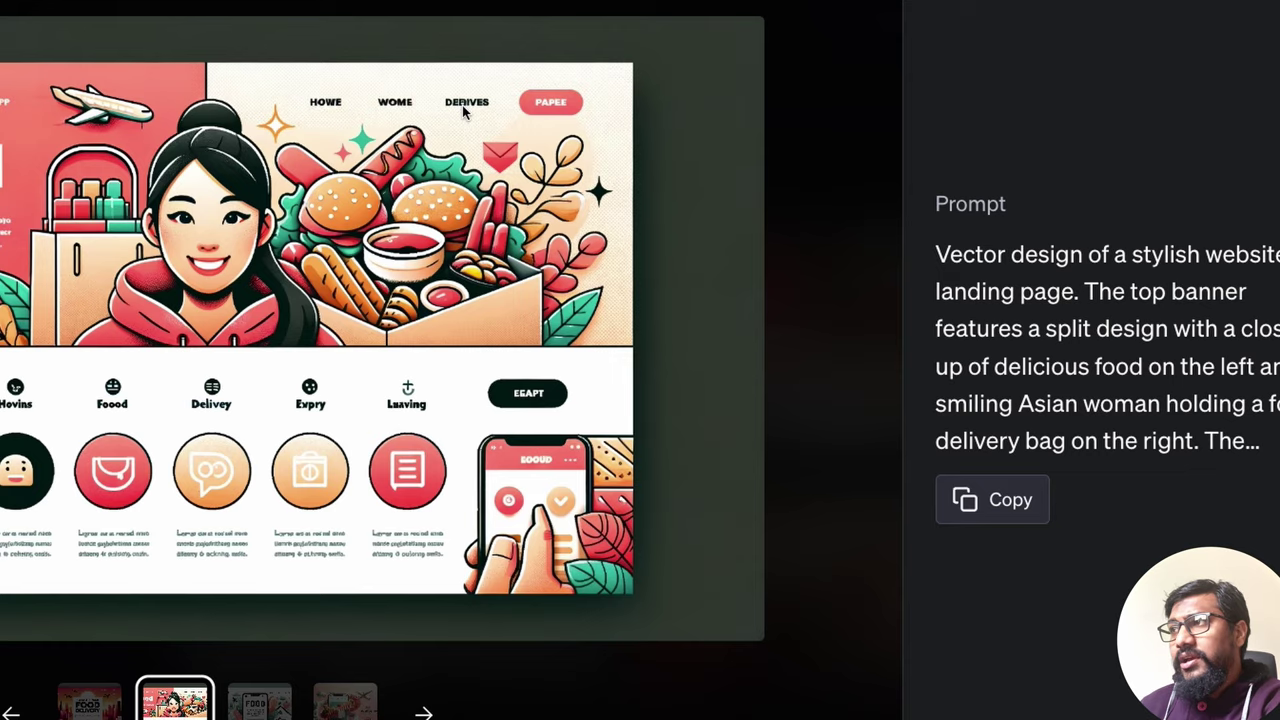
key(Right)
key(Right)
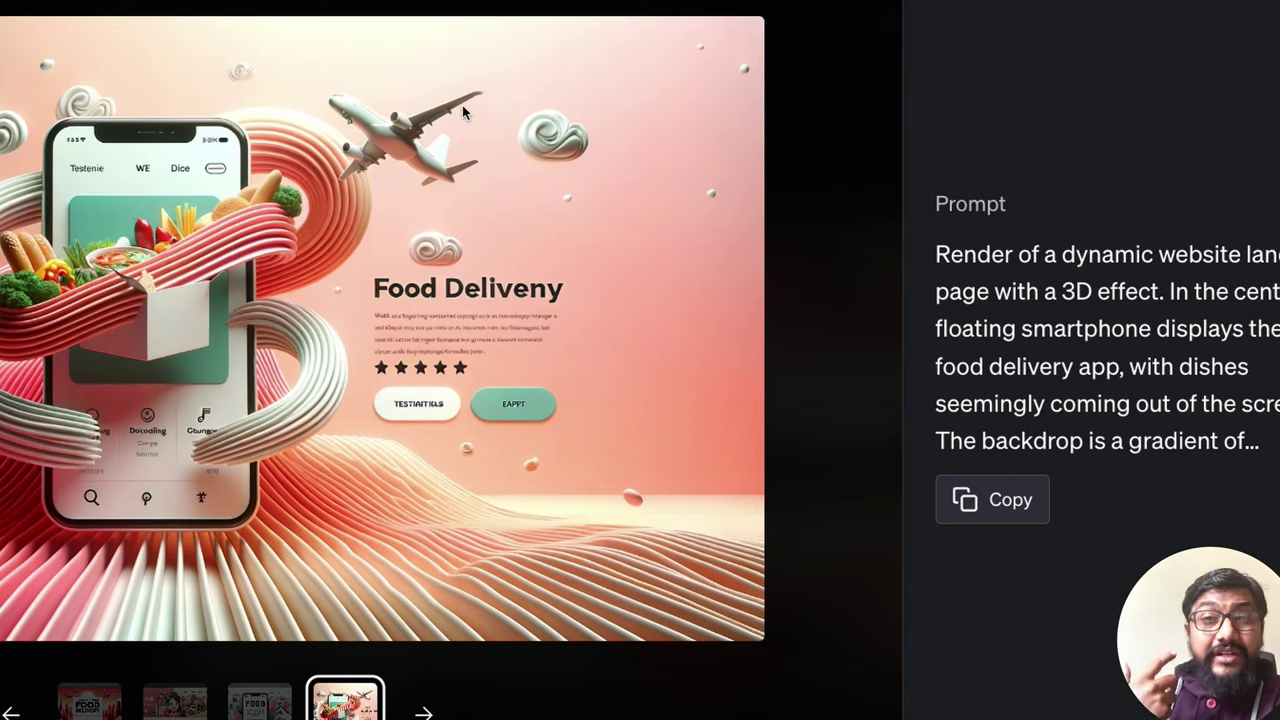
key(Escape)
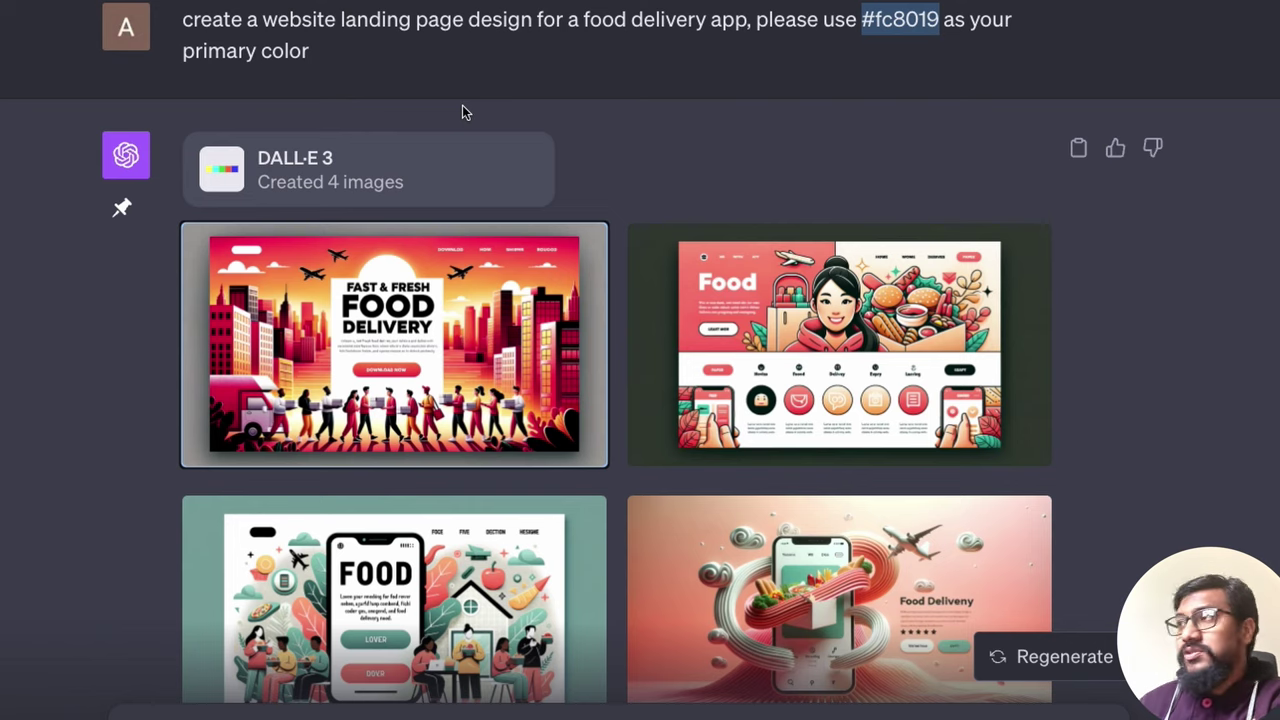
Paste and send the follow-up asking for an iPhone iOS app screenshot of the first design
scroll(620, 422, down, 7)
scroll(445, 373, up, 5)
scroll(445, 373, down, 5)
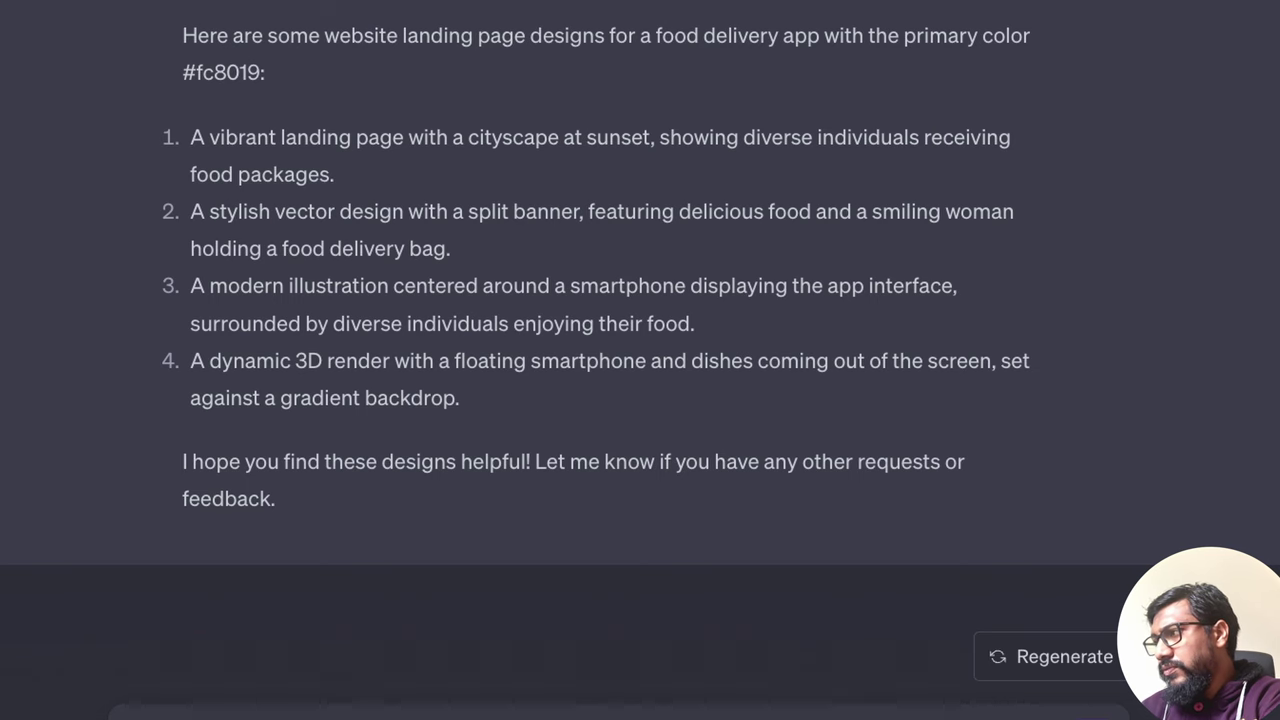
text(I kind of like the first design, can you make an iOS App screenshot with iPhone rendered for the same?)
key(Return)
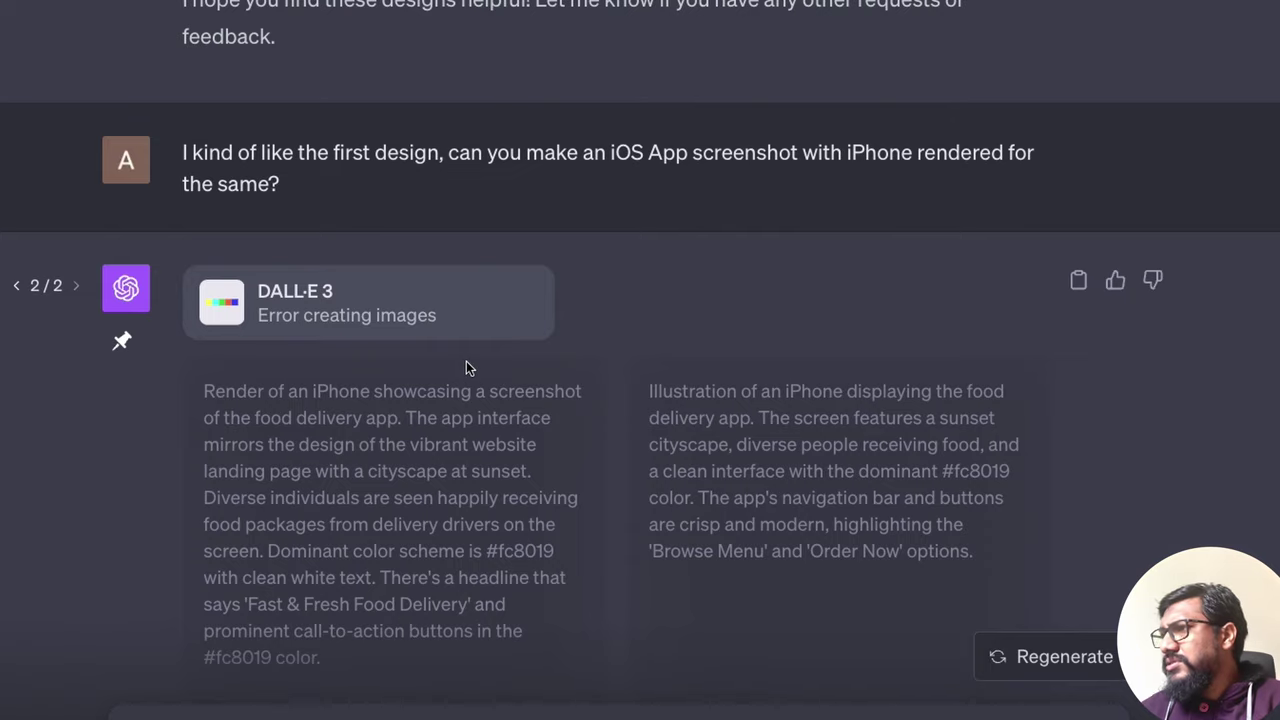
Scroll the failed reply and highlight its content policy explanation
scroll(466, 360, down, 8)
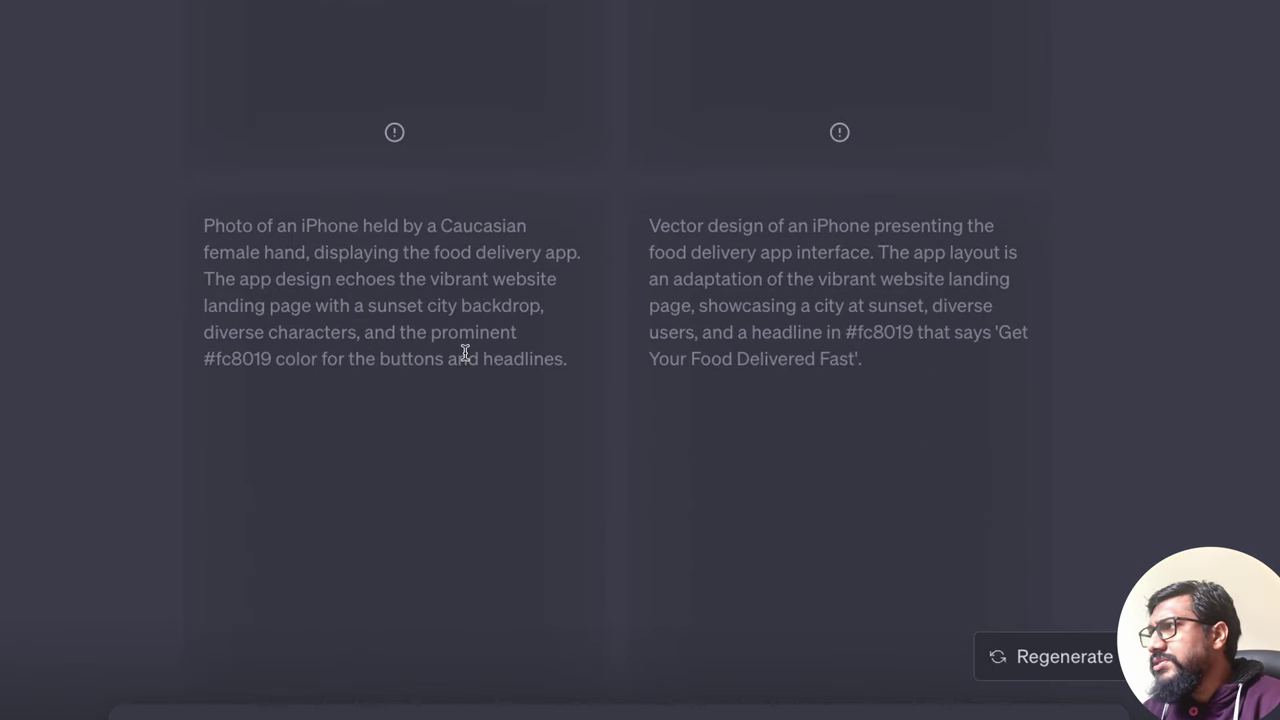
scroll(464, 358, down, 1)
drag(592, 420, 246, 457)
click(984, 456)
click(248, 458)
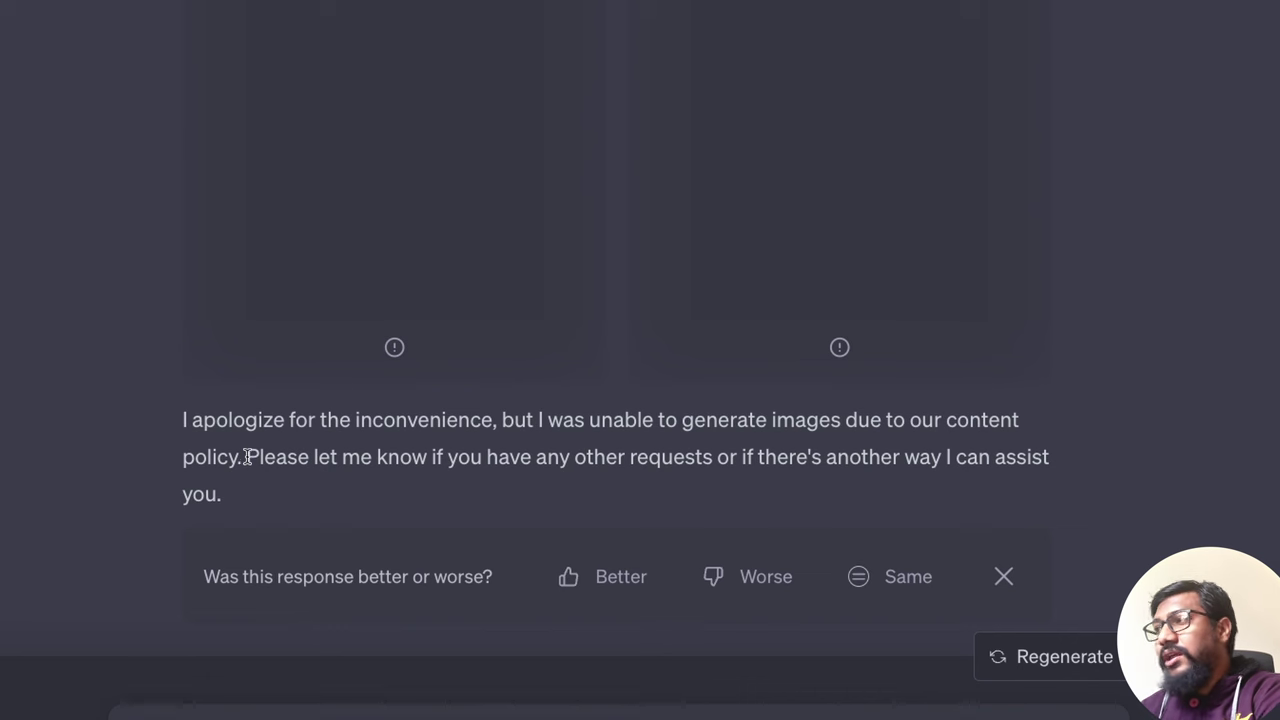
drag(504, 419, 243, 462)
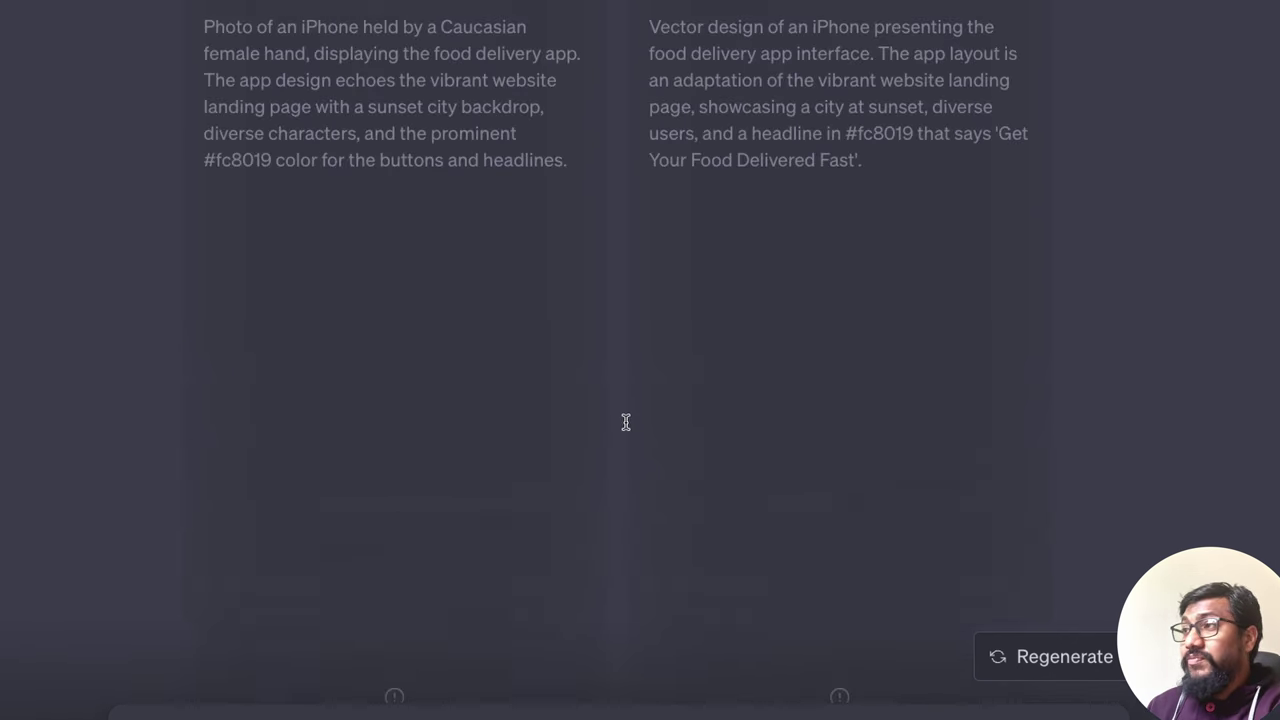
scroll(626, 423, up, 4)
scroll(626, 423, down, 1)
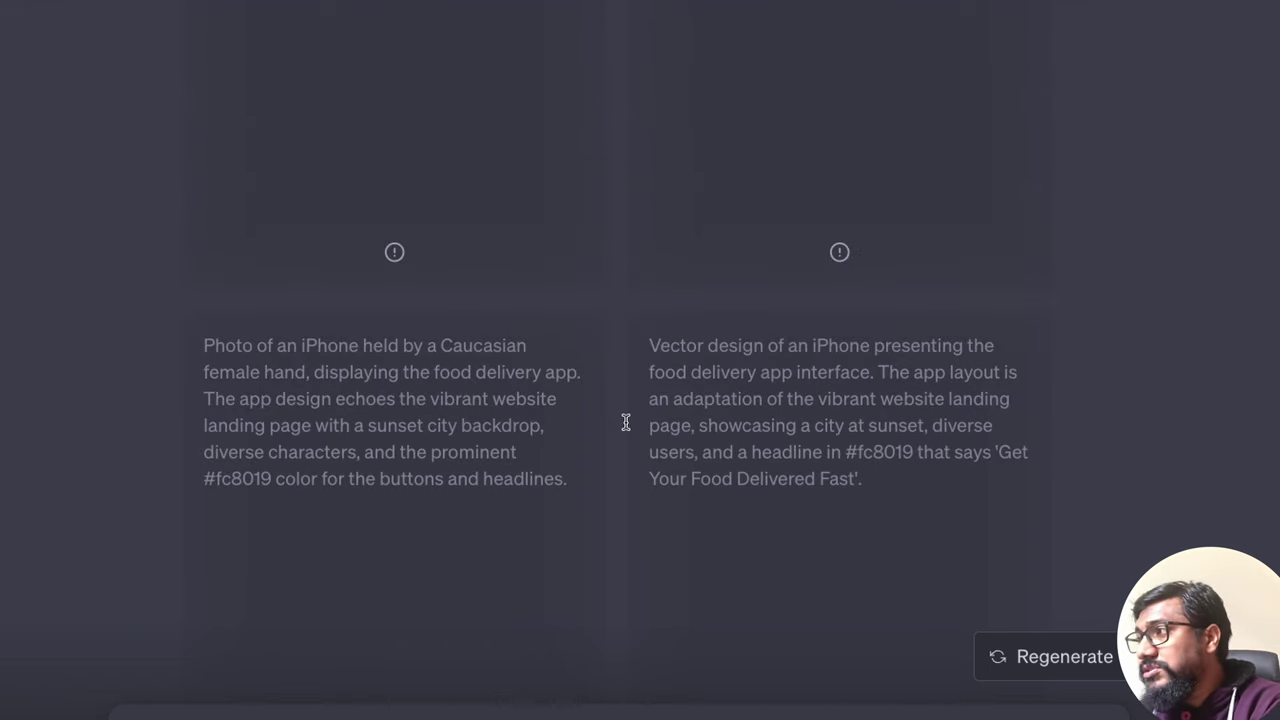
Highlight 'iPhone' in the first description, then the refusal's content policy and 'Please' wording
double_click(338, 349)
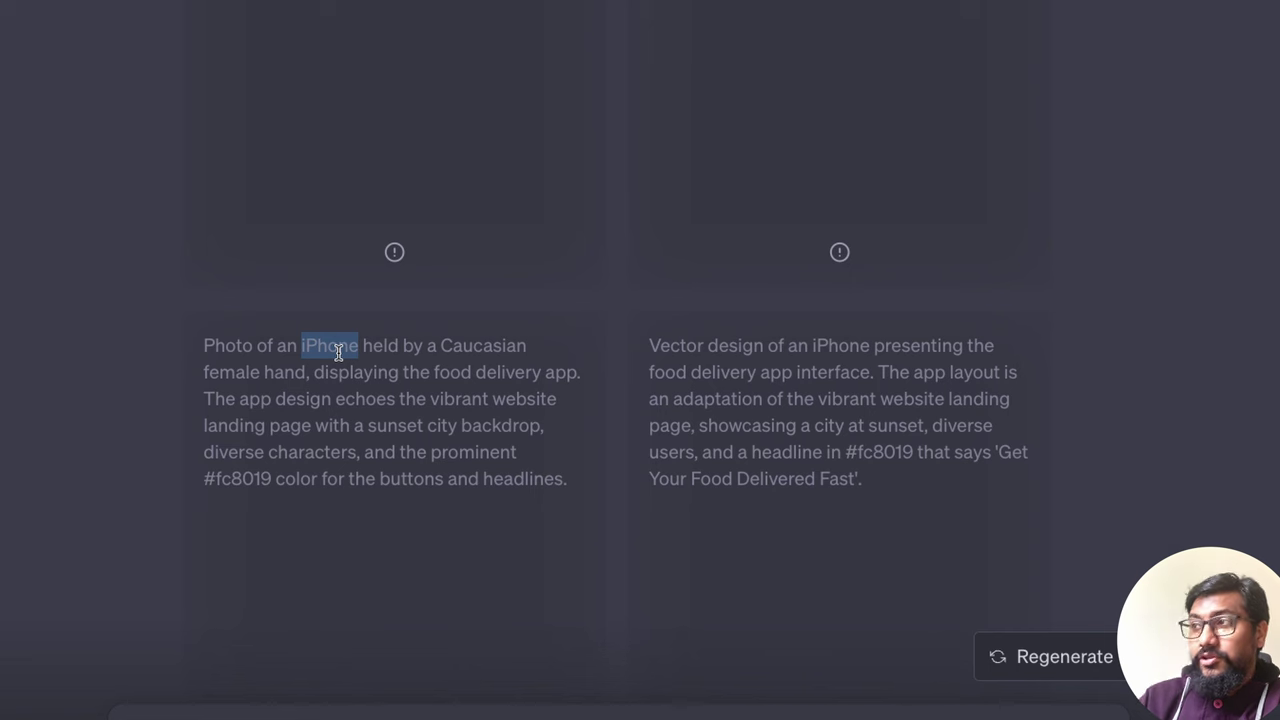
scroll(372, 362, up, 3)
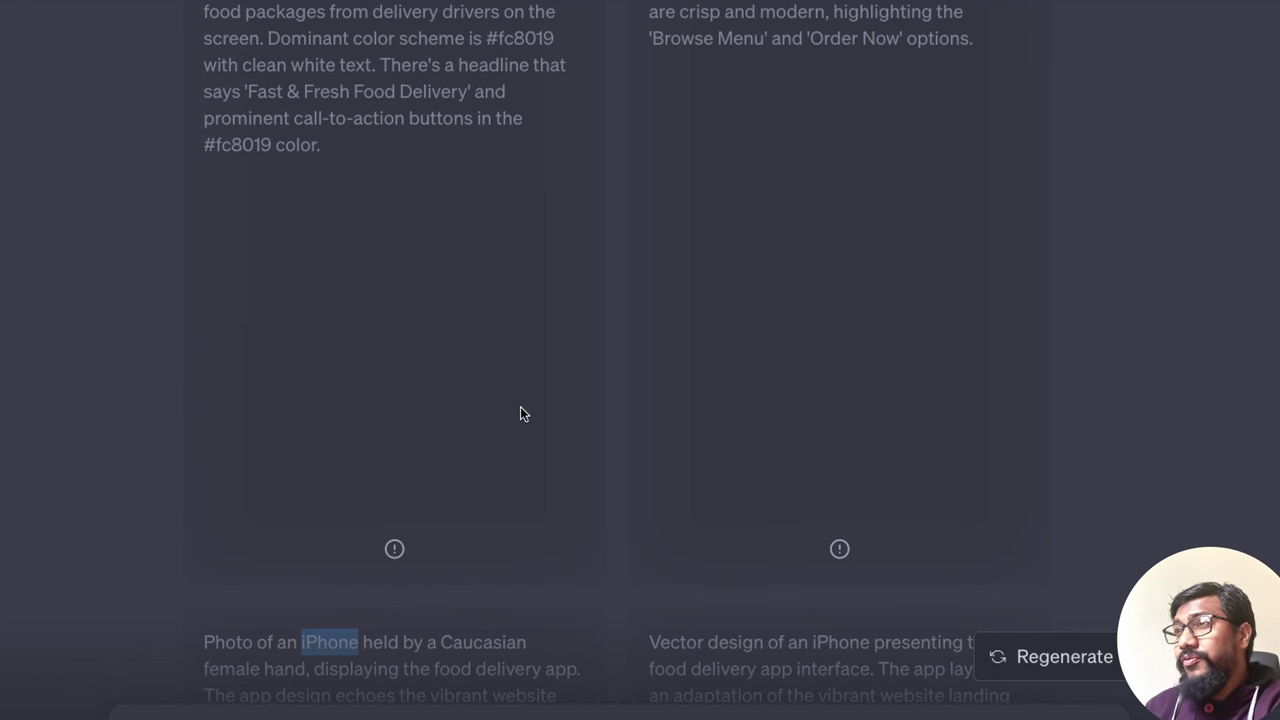
scroll(517, 405, down, 9)
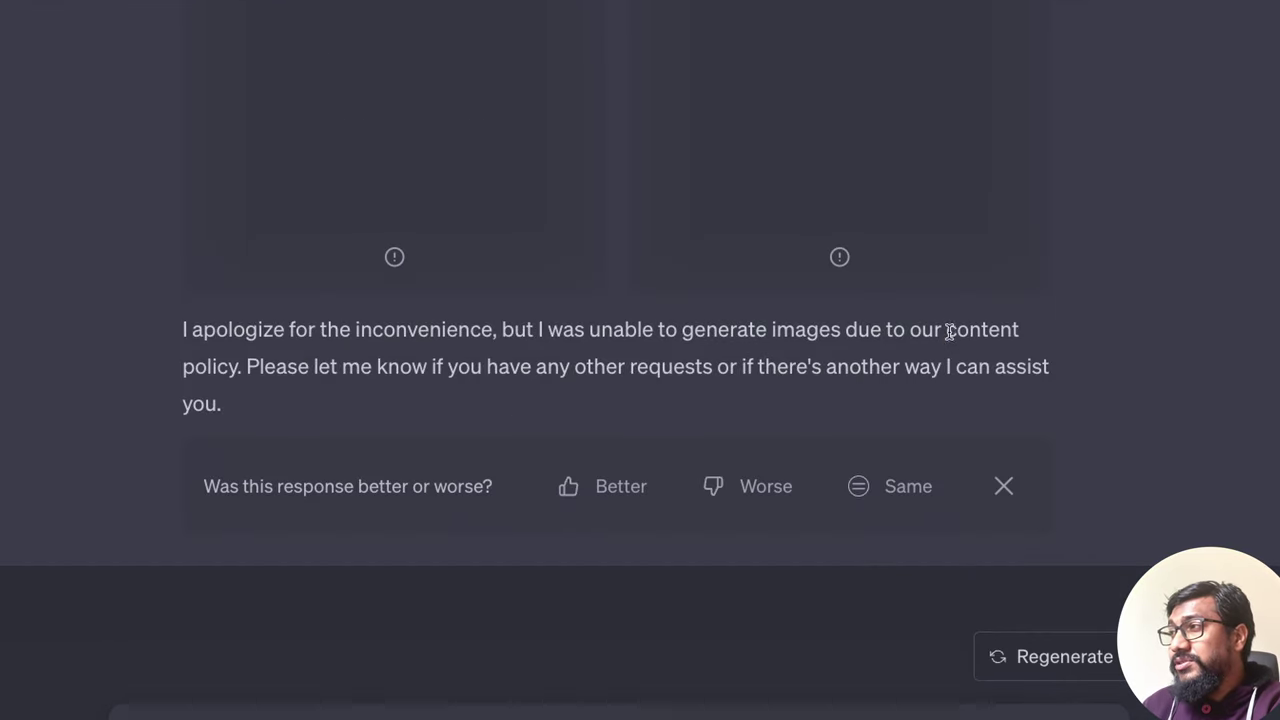
drag(949, 331, 242, 366)
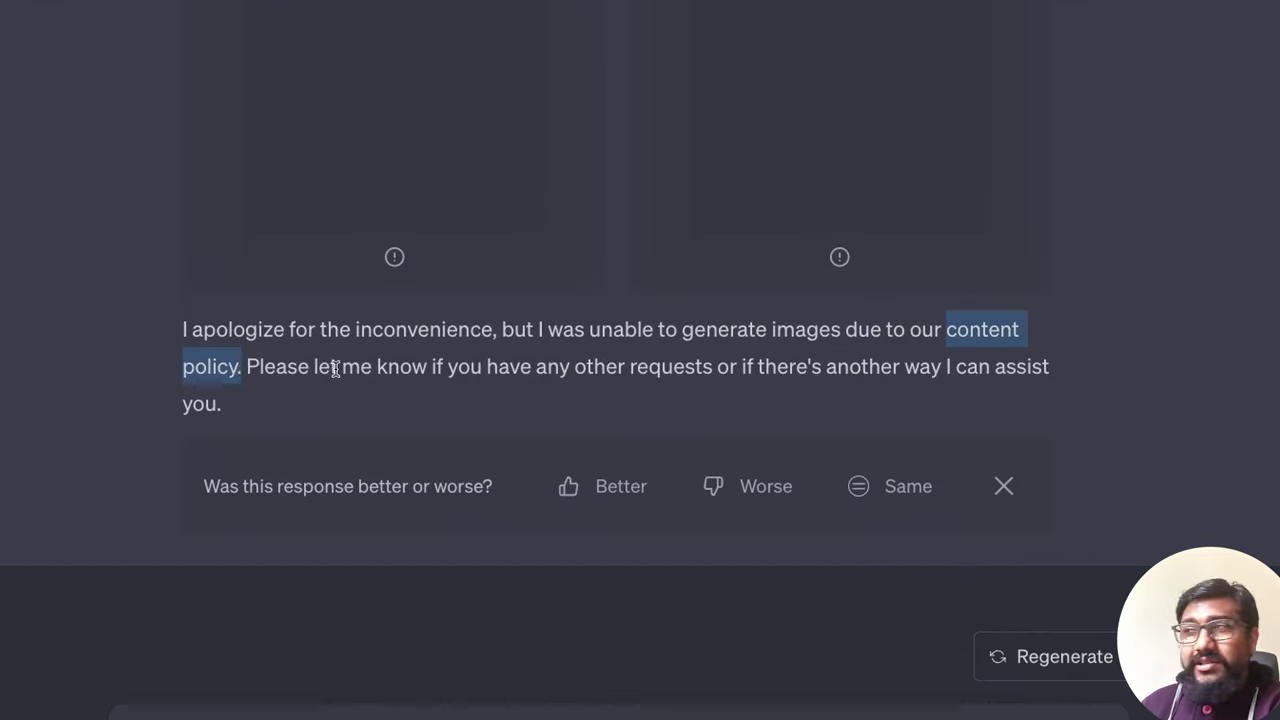
scroll(356, 370, up, 6)
scroll(485, 373, down, 3)
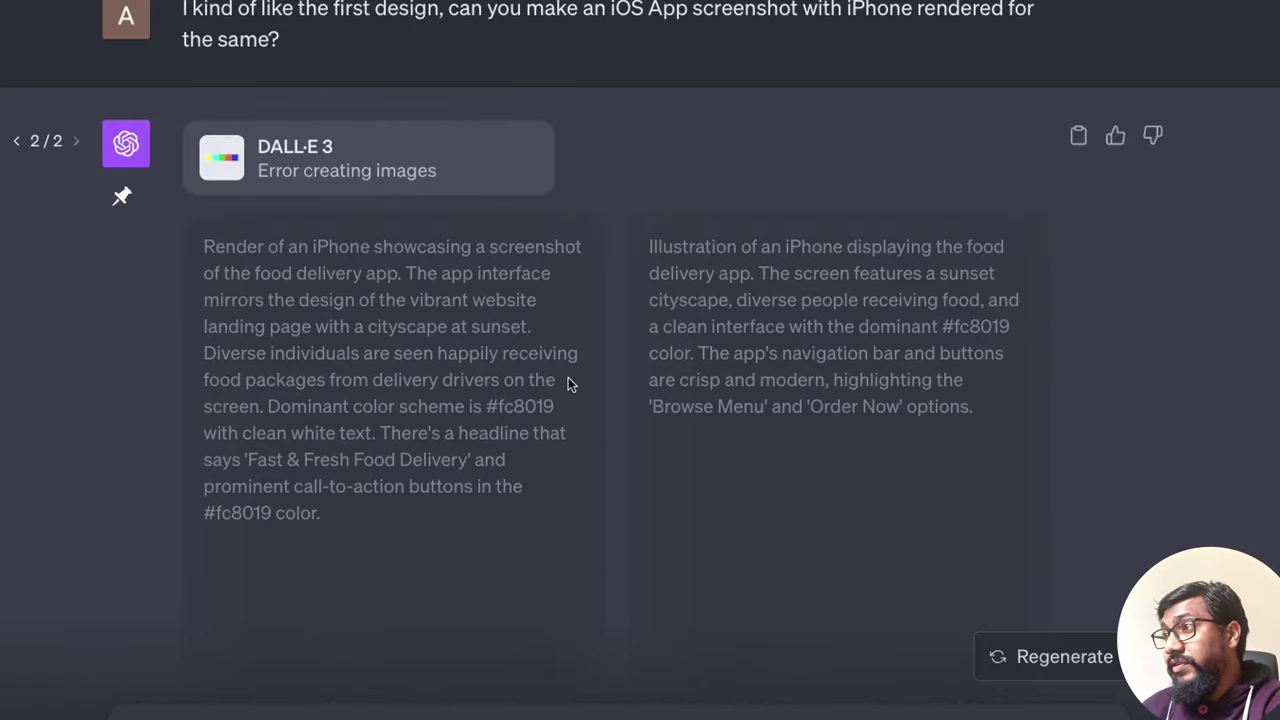
scroll(400, 480, down, 10)
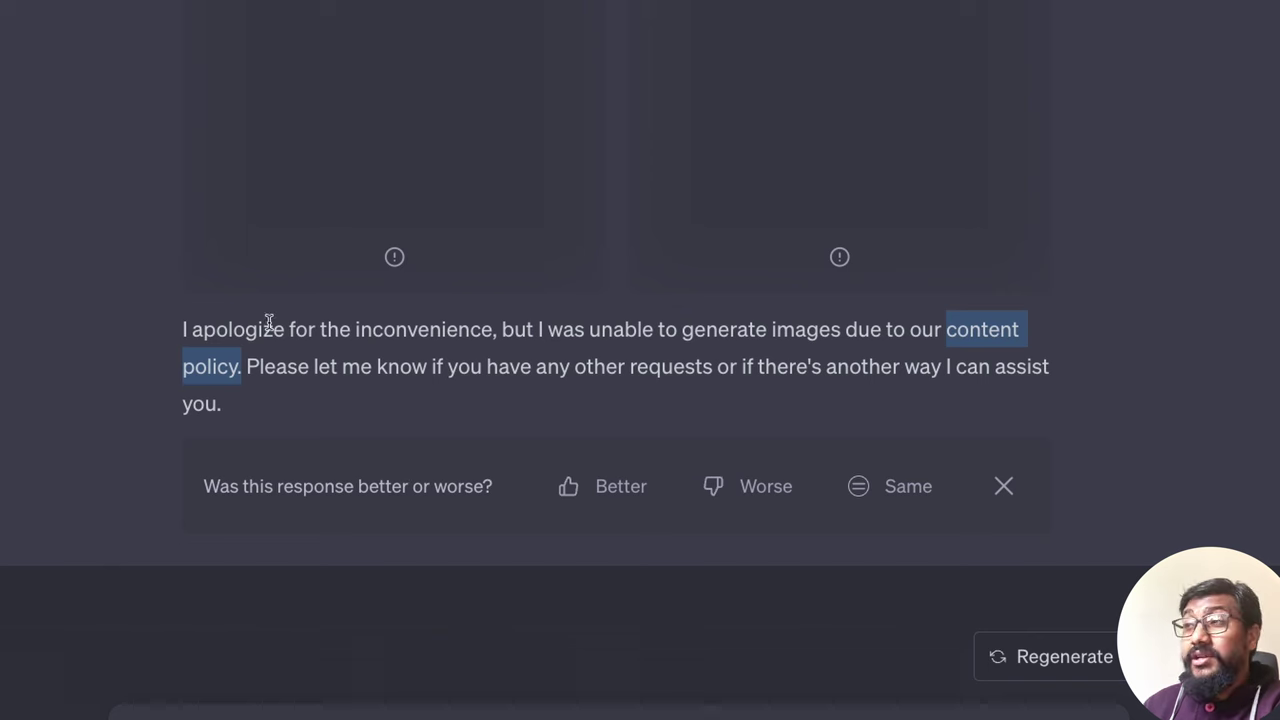
double_click(283, 364)
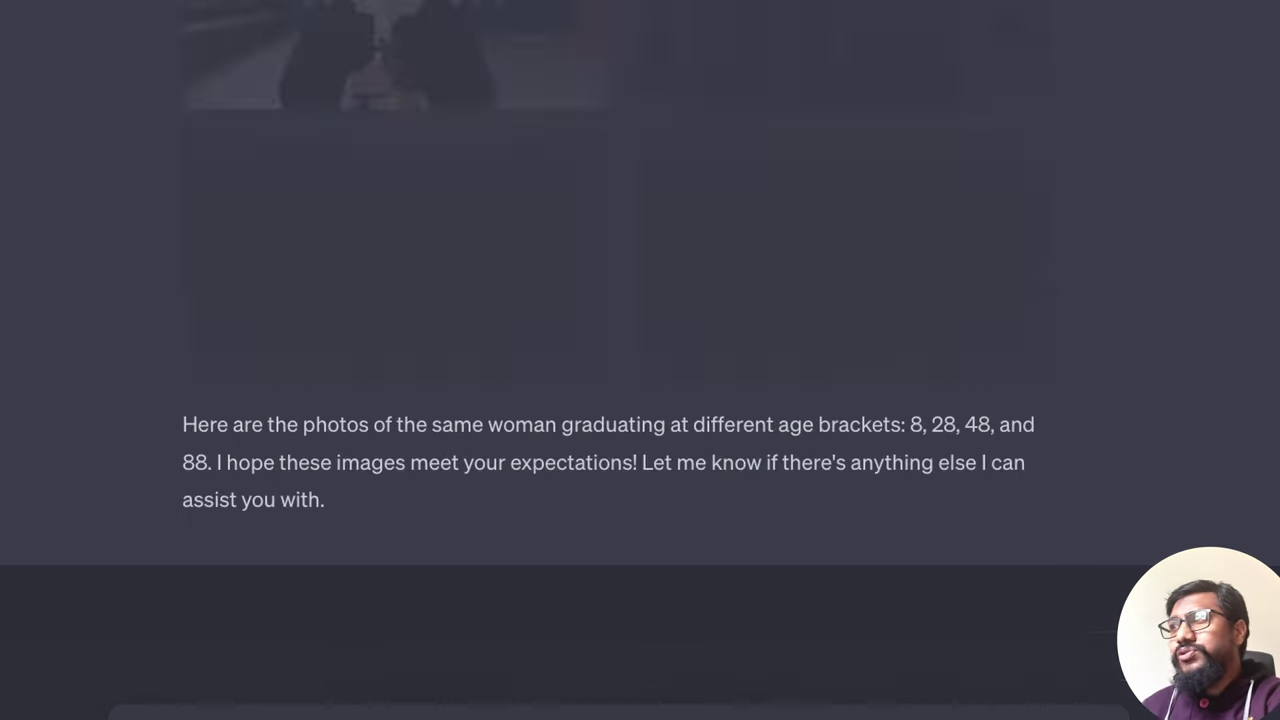
Highlight the graduation prompt's opening words, then open the 8-year-old girl photo full size
scroll(322, 330, up, 4)
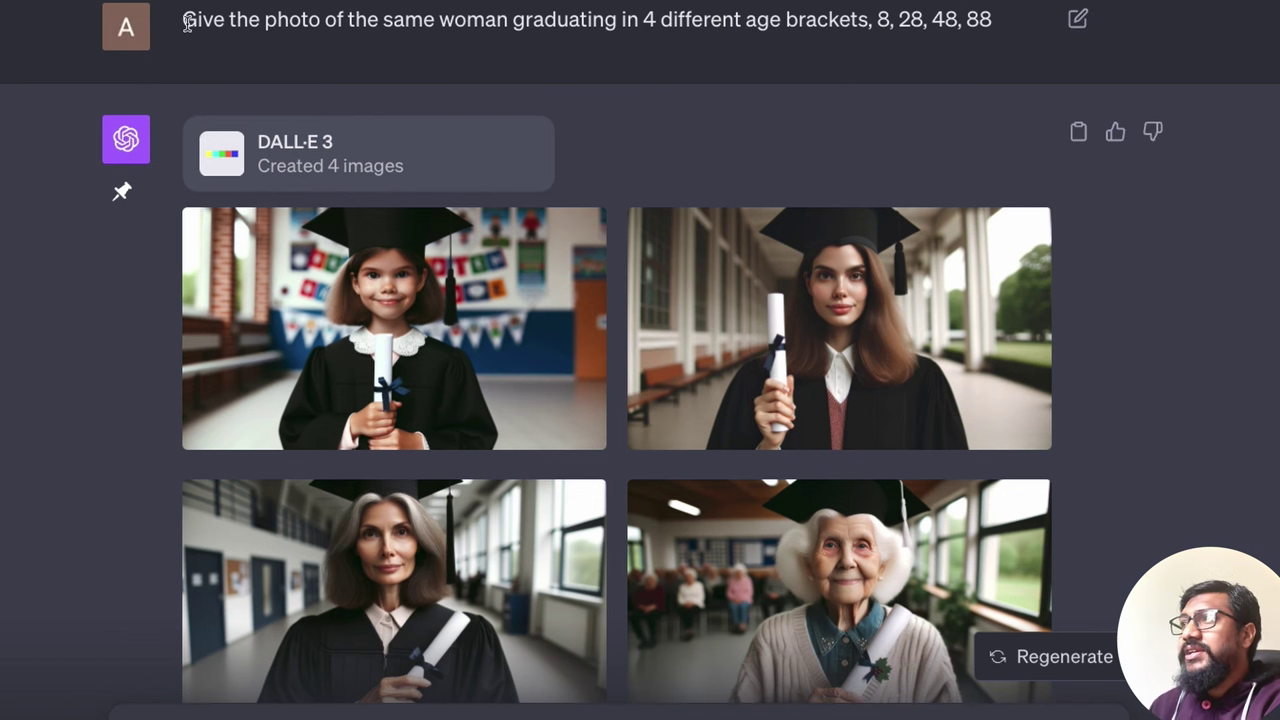
drag(183, 22, 421, 18)
click(421, 18)
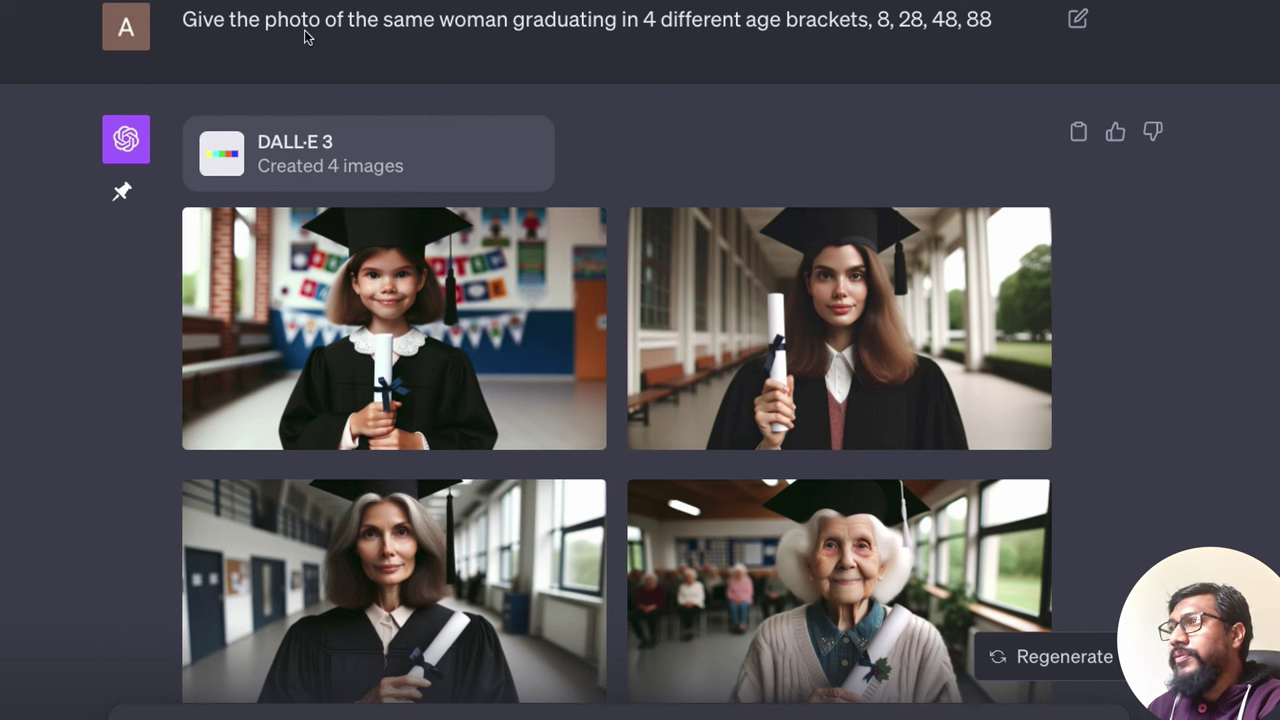
drag(183, 23, 810, 22)
scroll(421, 189, down, 1)
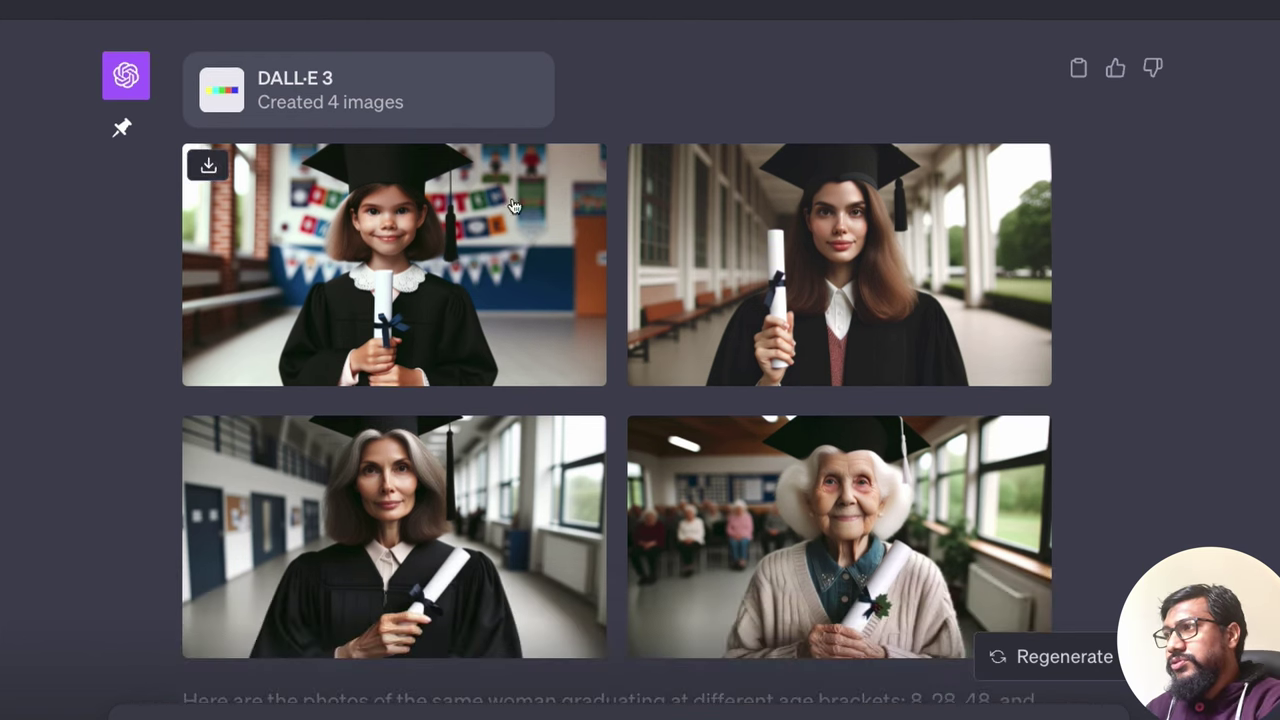
click(433, 216)
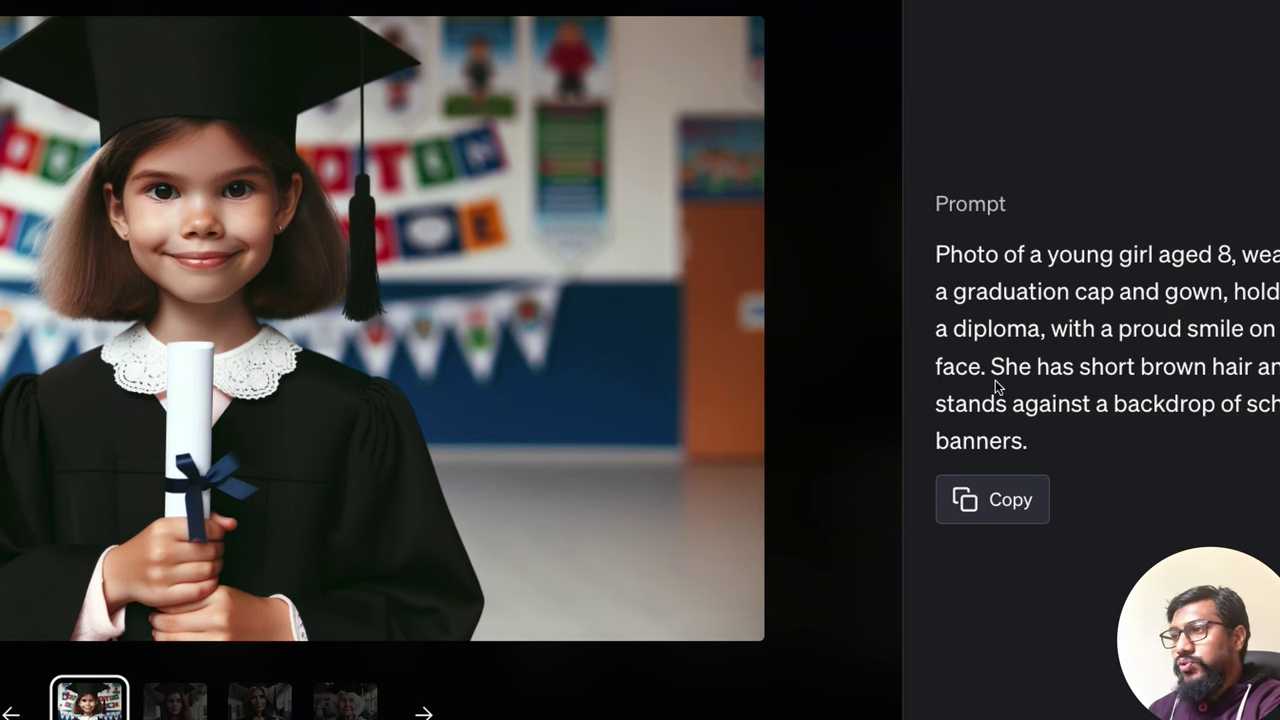
Reopen the 28-year-old graduate photo full size and read its age-28 prompt
key(Right)
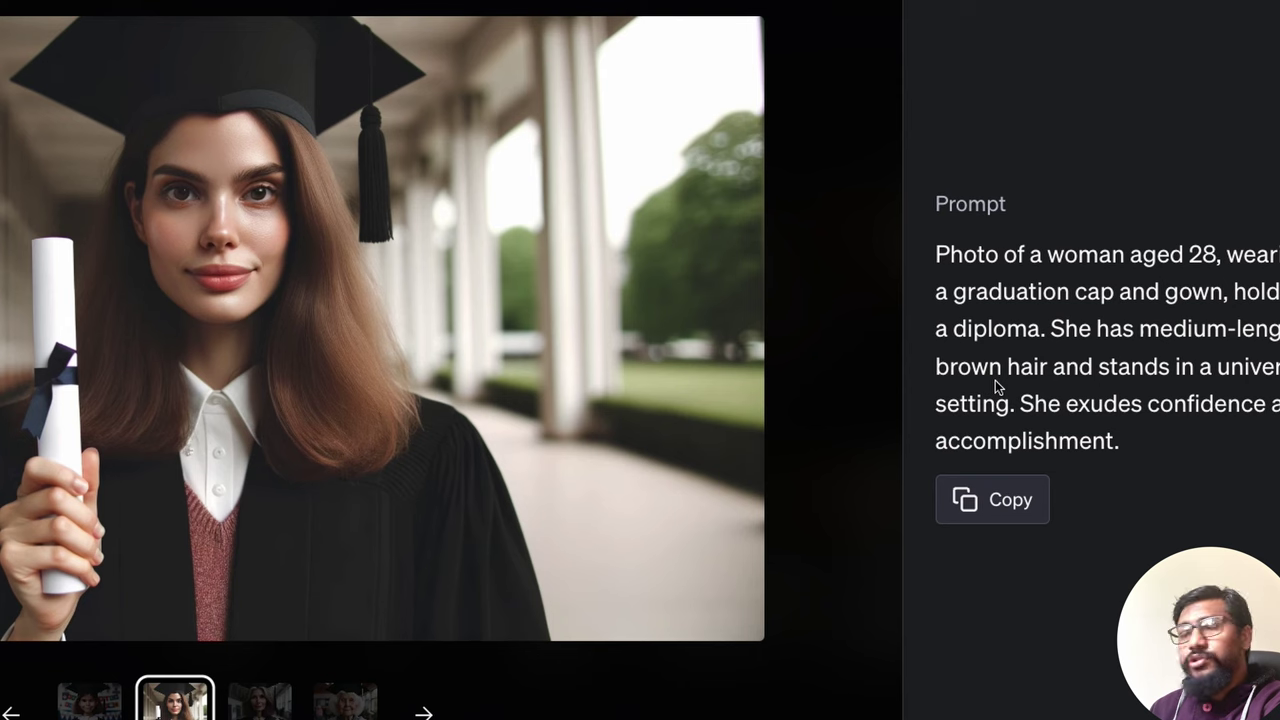
key(Escape)
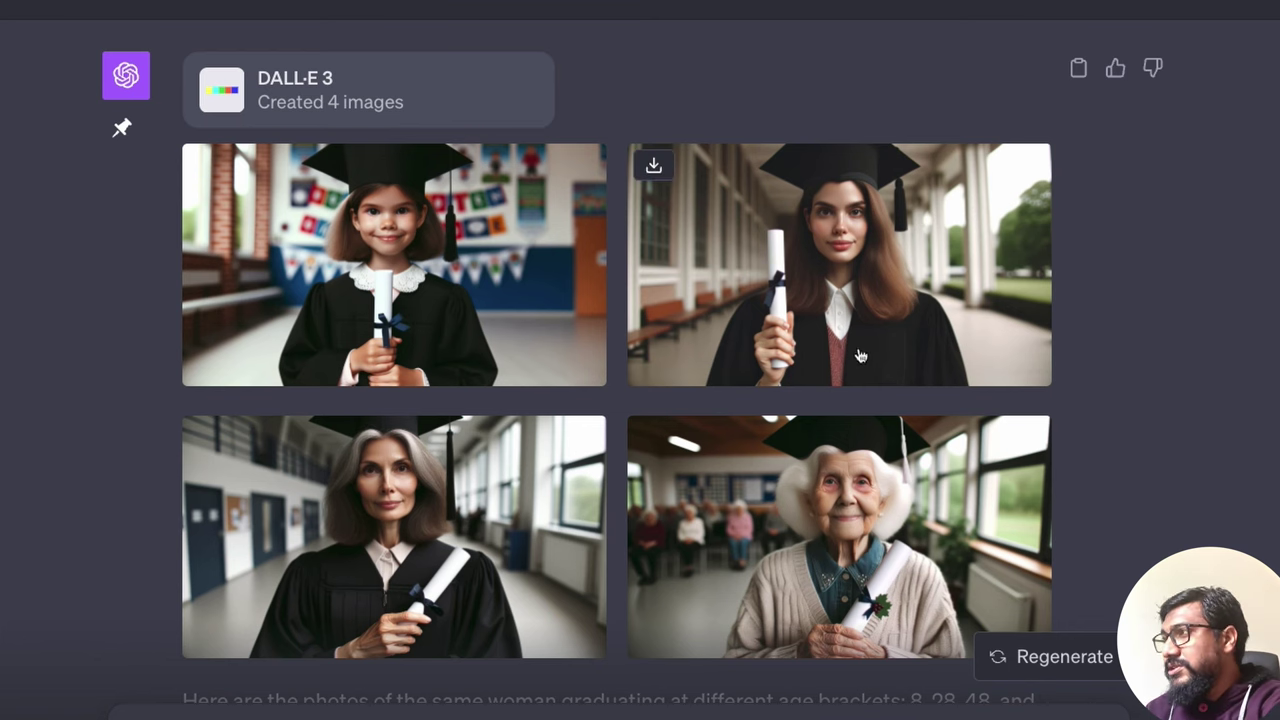
click(636, 158)
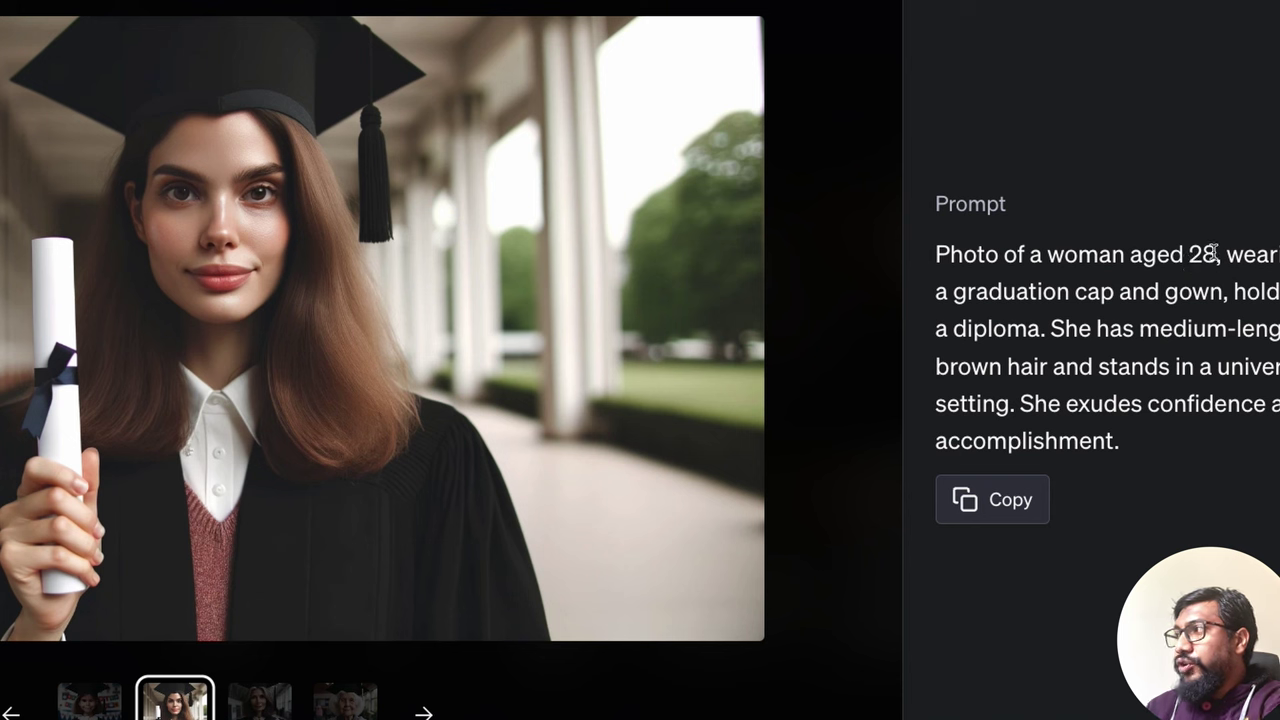
drag(1224, 254, 991, 254)
click(991, 254)
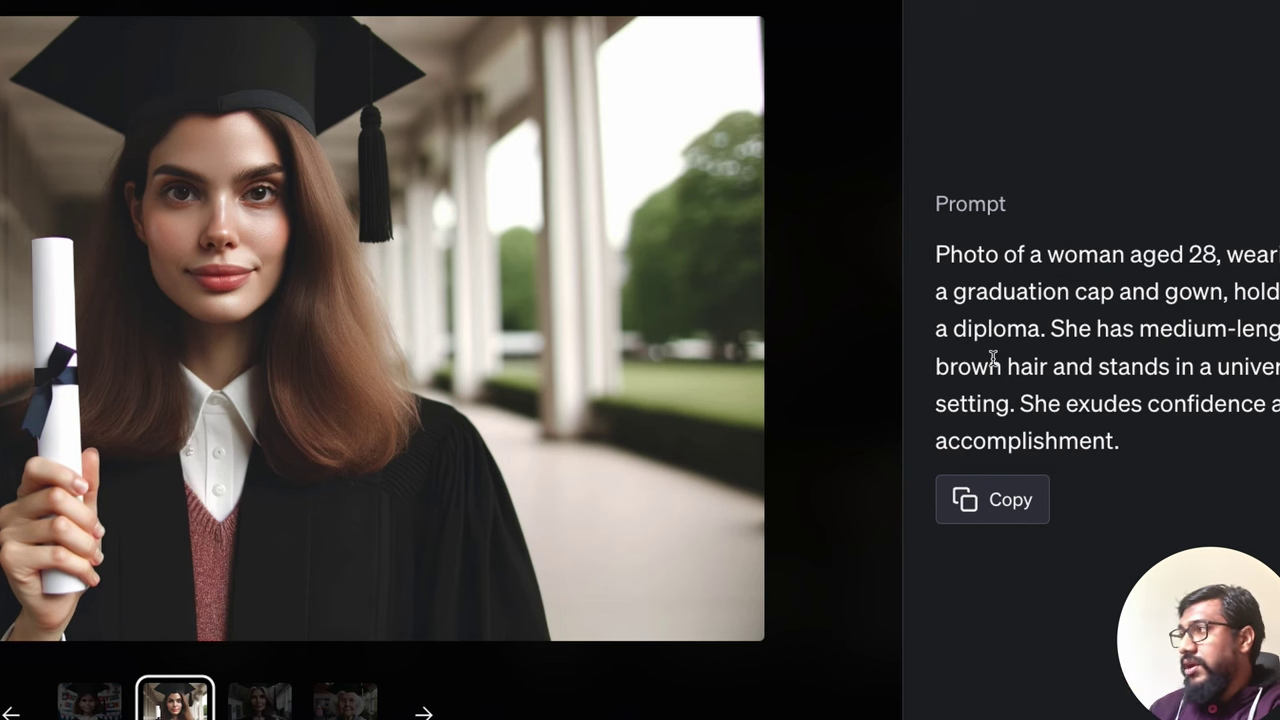
drag(1030, 405, 985, 398)
Step through the 48- and 88-year-old graduate photos, reading each prompt, then close the viewer
key(Right)
drag(940, 256, 1211, 253)
click(1208, 257)
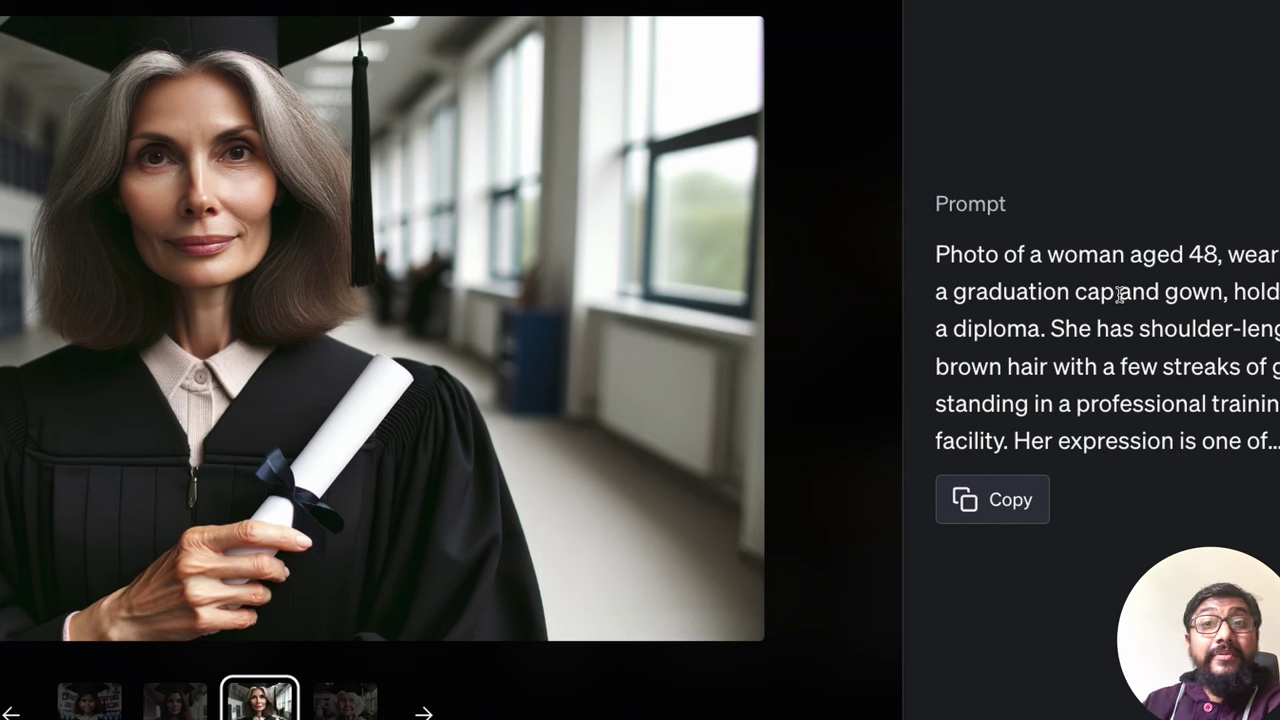
key(Right)
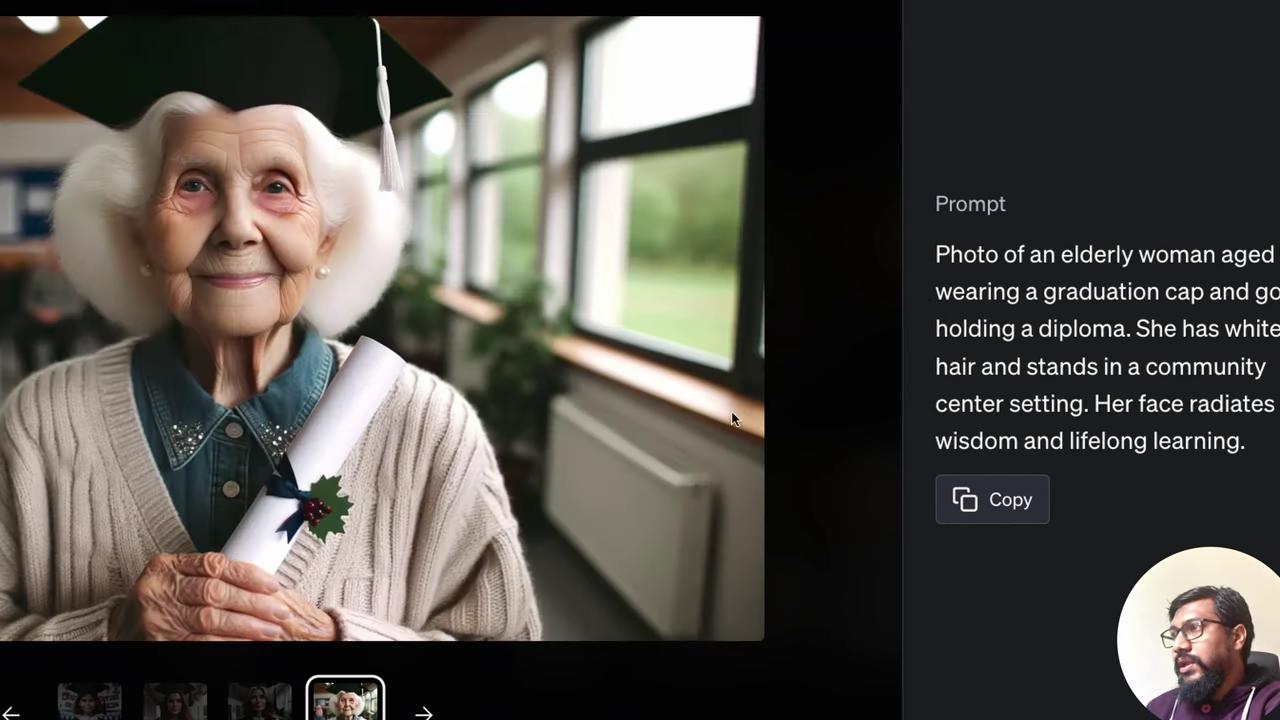
drag(1150, 322, 1272, 330)
click(1153, 350)
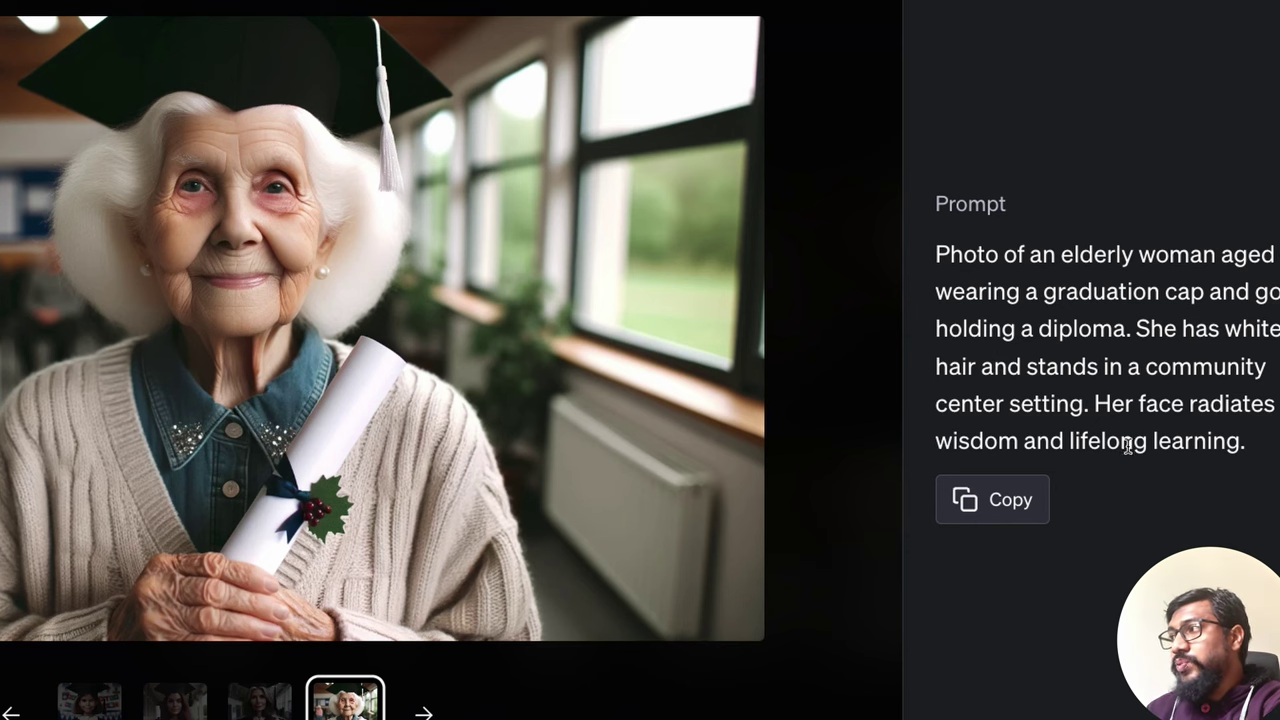
key(Escape)
scroll(1124, 440, down, 3)
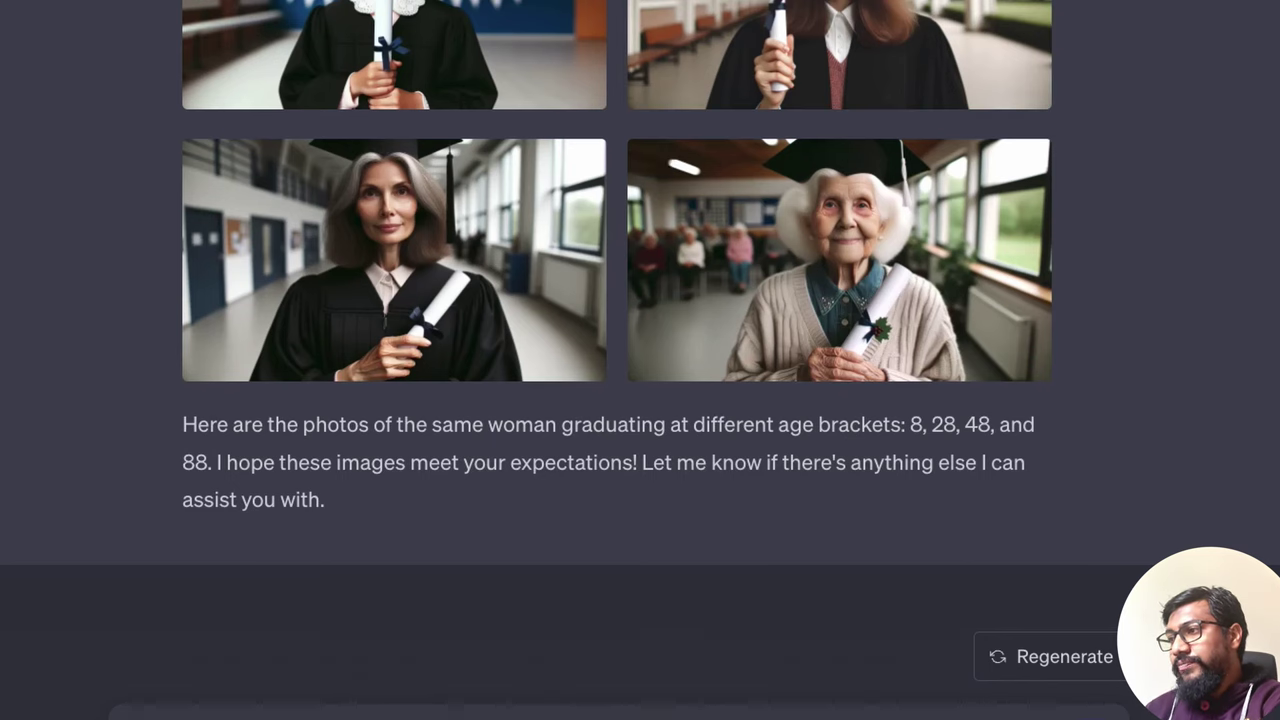
Send 'Can you make this woman, Indian?' and open the young Indian girl result full size
key(Return)
scroll(531, 486, up, 5)
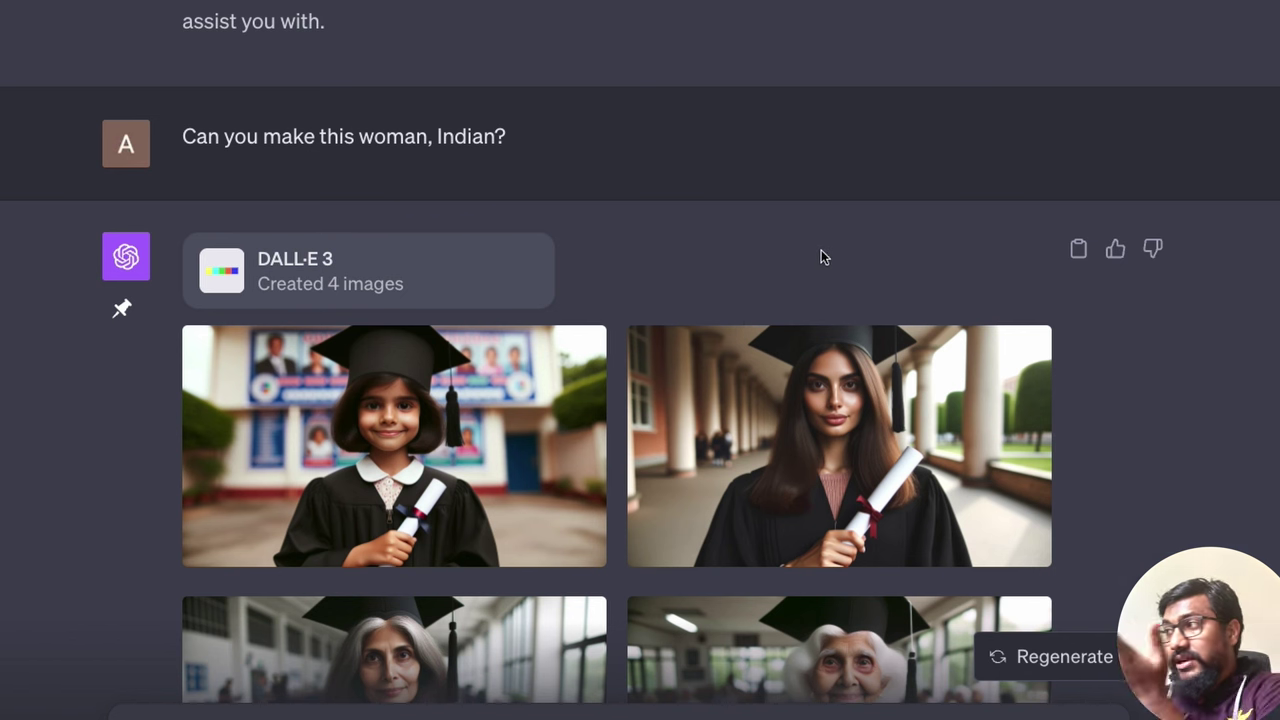
click(575, 360)
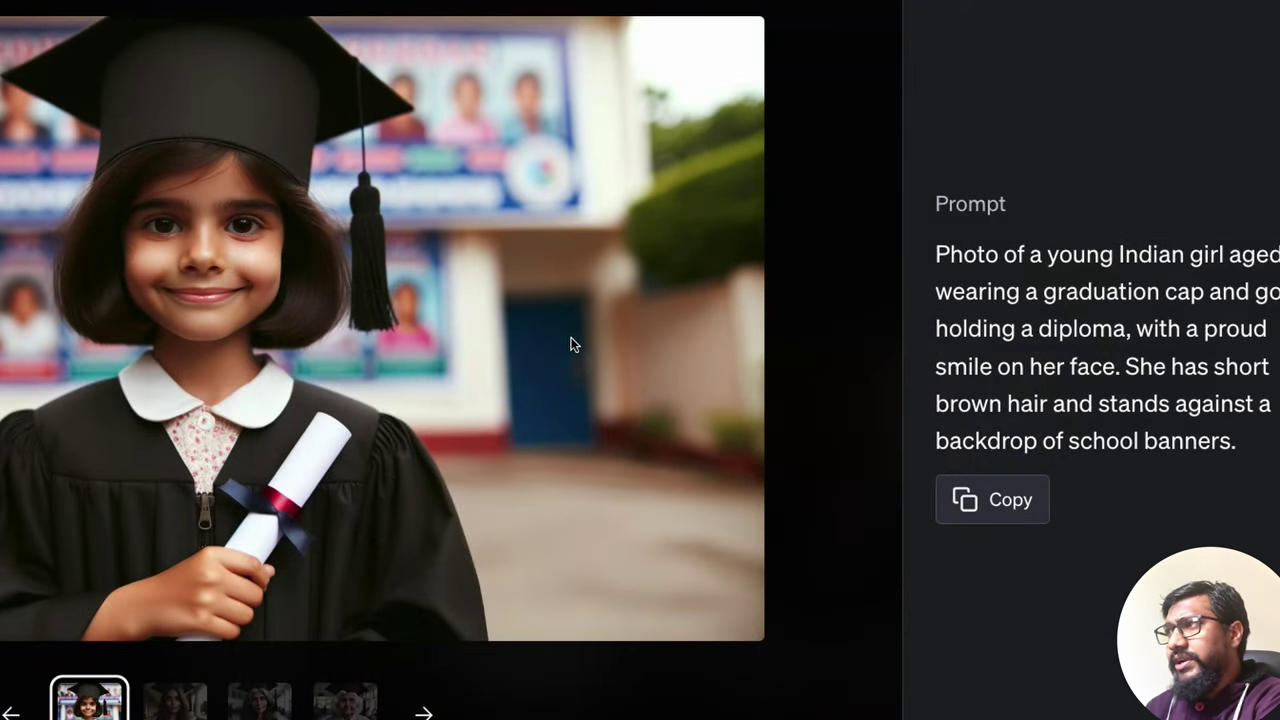
Compare the young Indian girl photo with the original 8-year-old girl photo
key(Right)
key(Left)
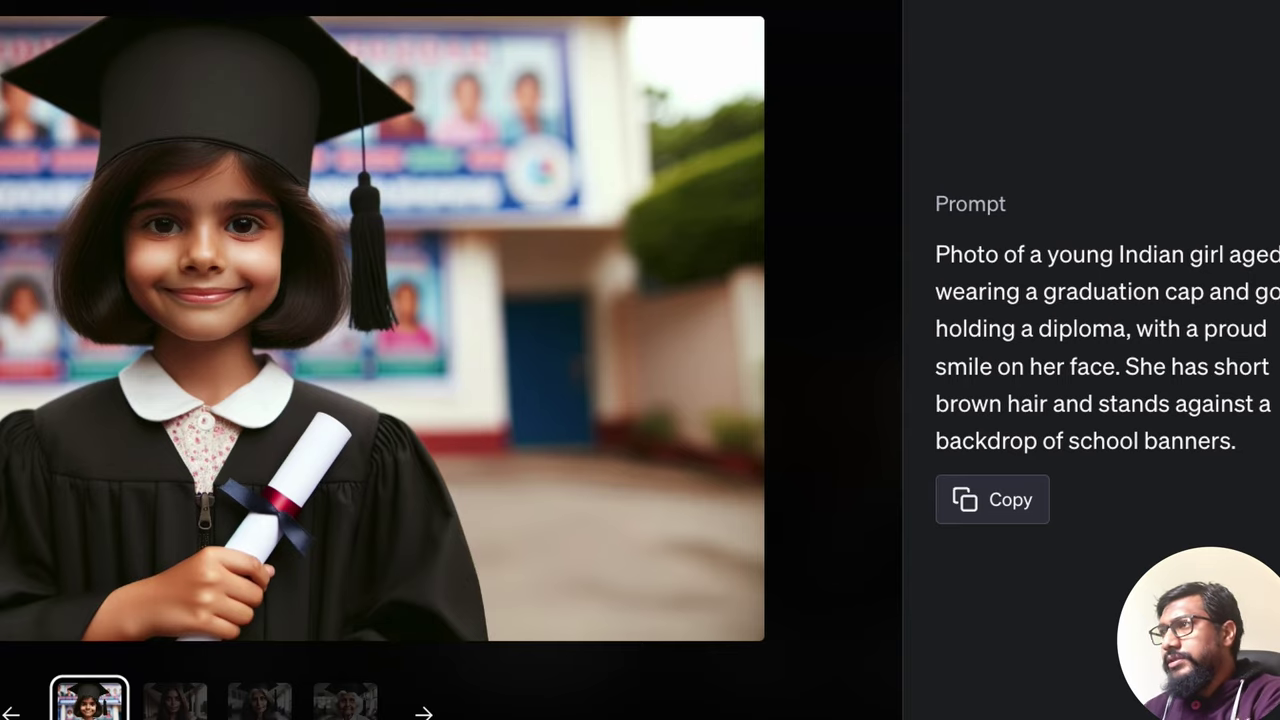
key(Escape)
scroll(393, 319, up, 8)
click(393, 319)
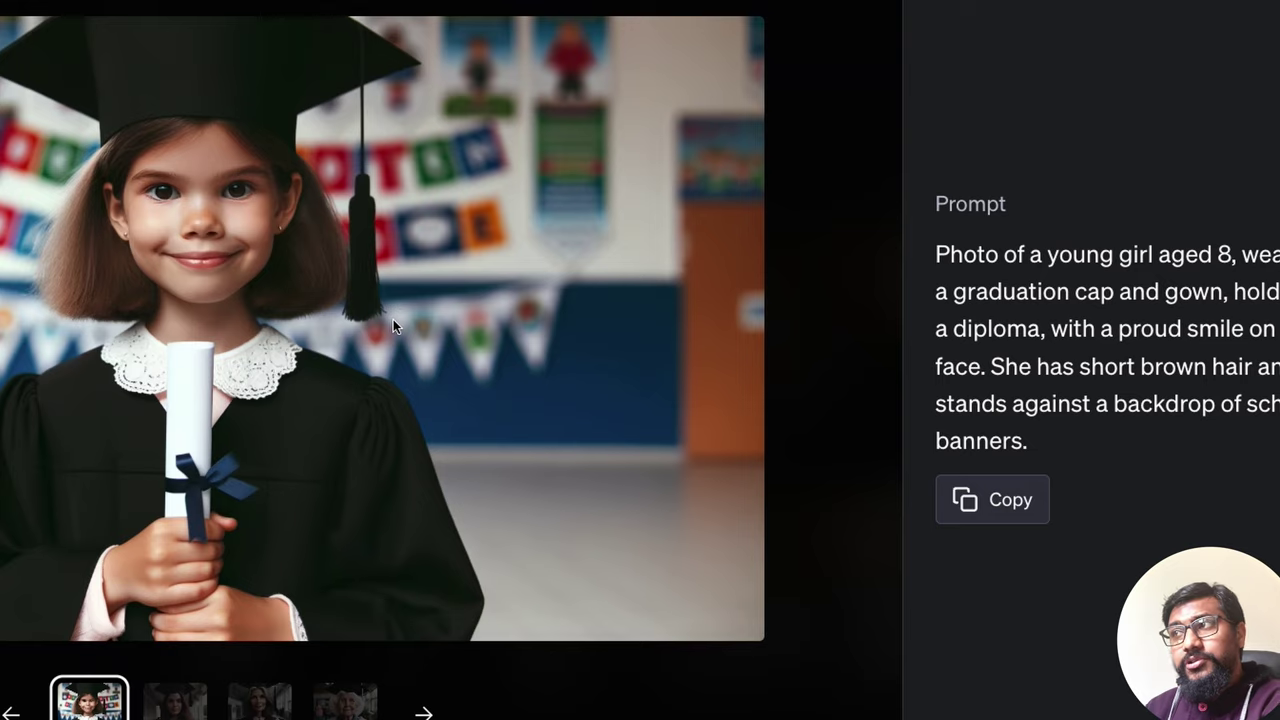
key(Escape)
scroll(663, 334, down, 5)
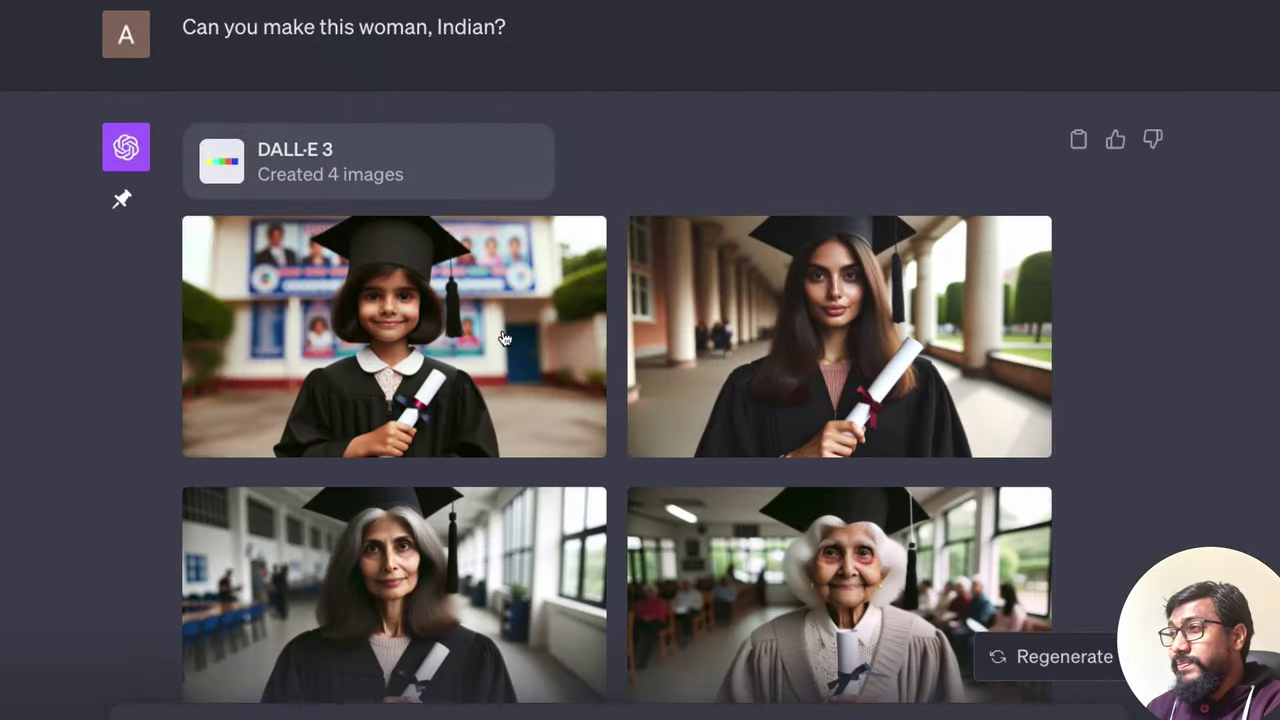
Step through all four Indian graduate photos, from young girl to elderly woman, then close the viewer
click(478, 332)
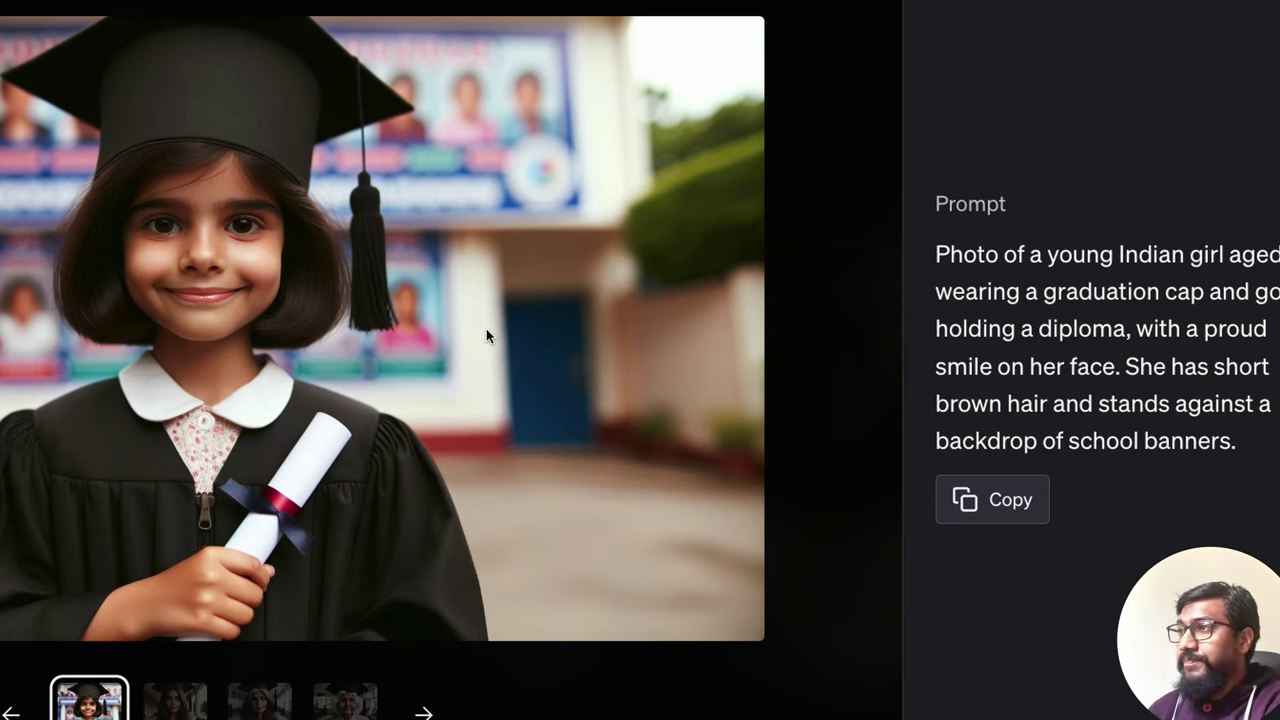
key(Right)
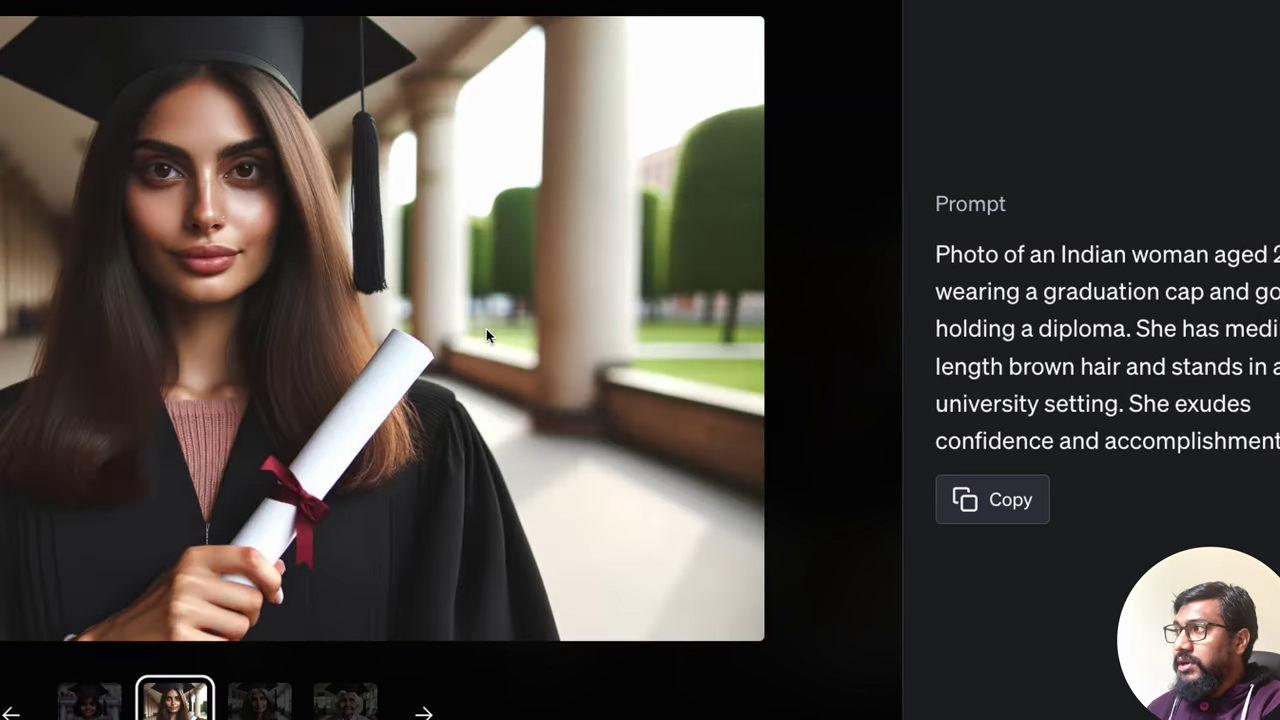
key(Right)
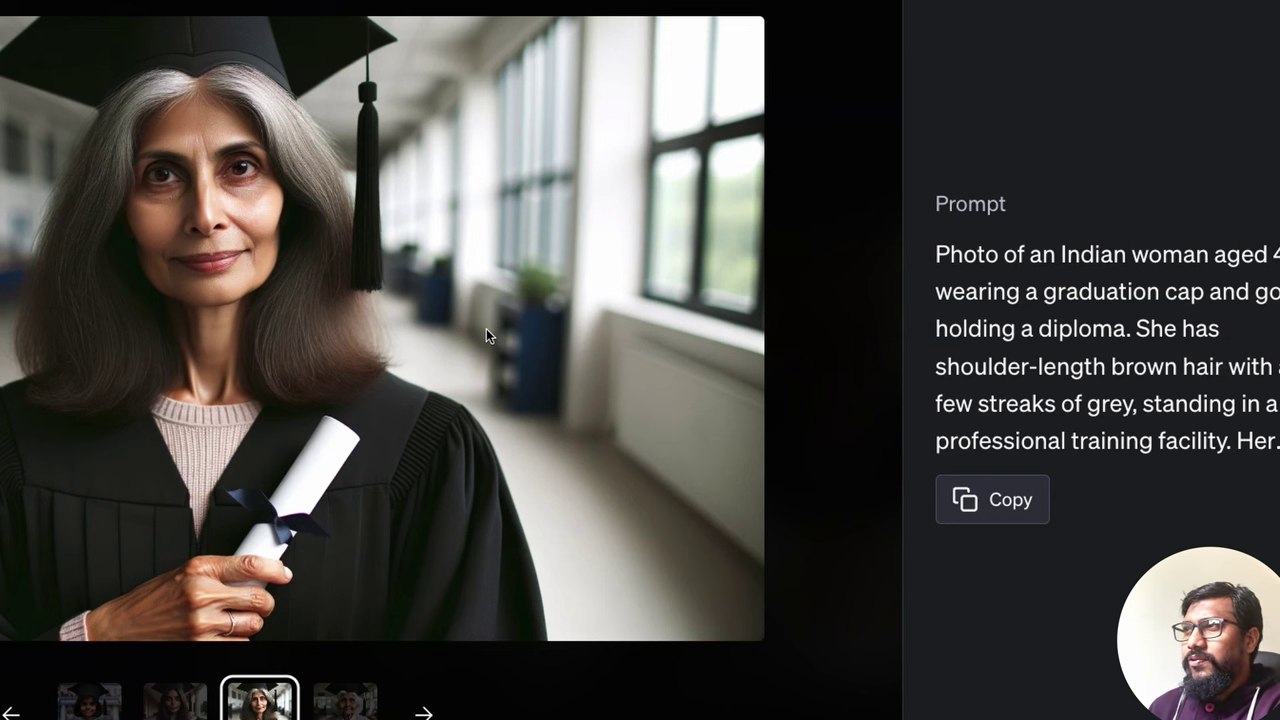
key(Right)
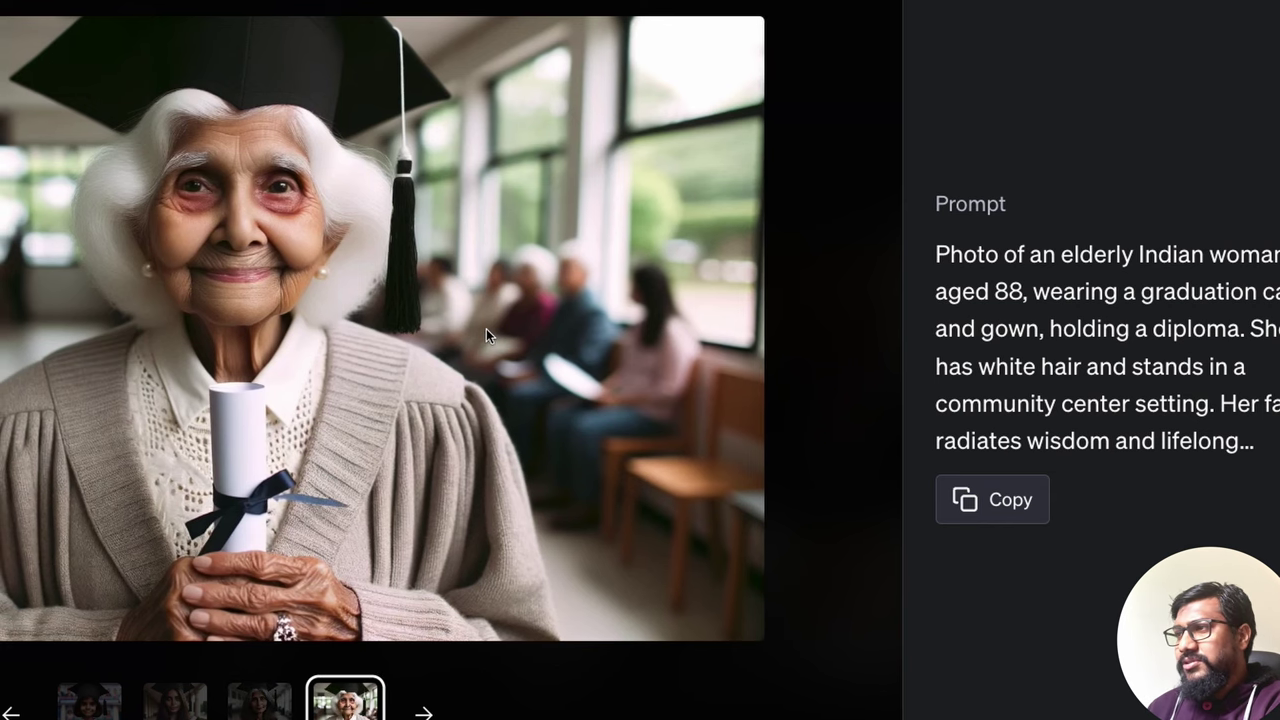
key(Right)
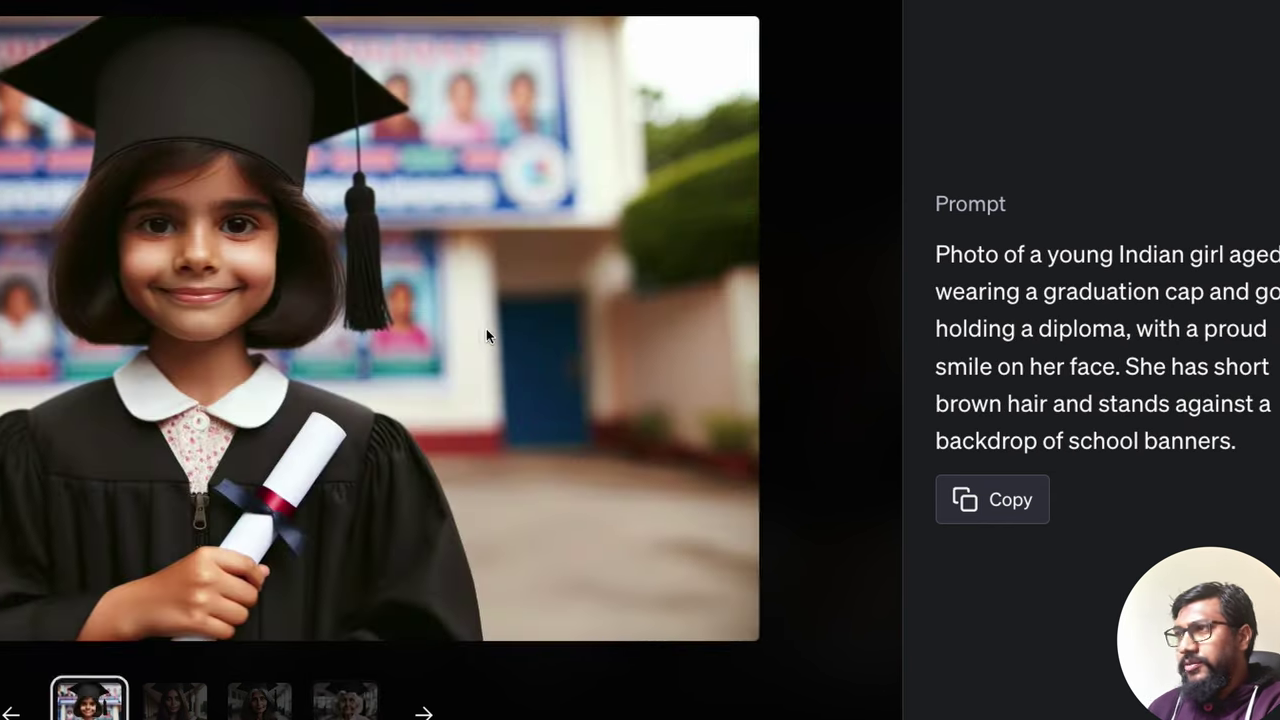
key(Escape)
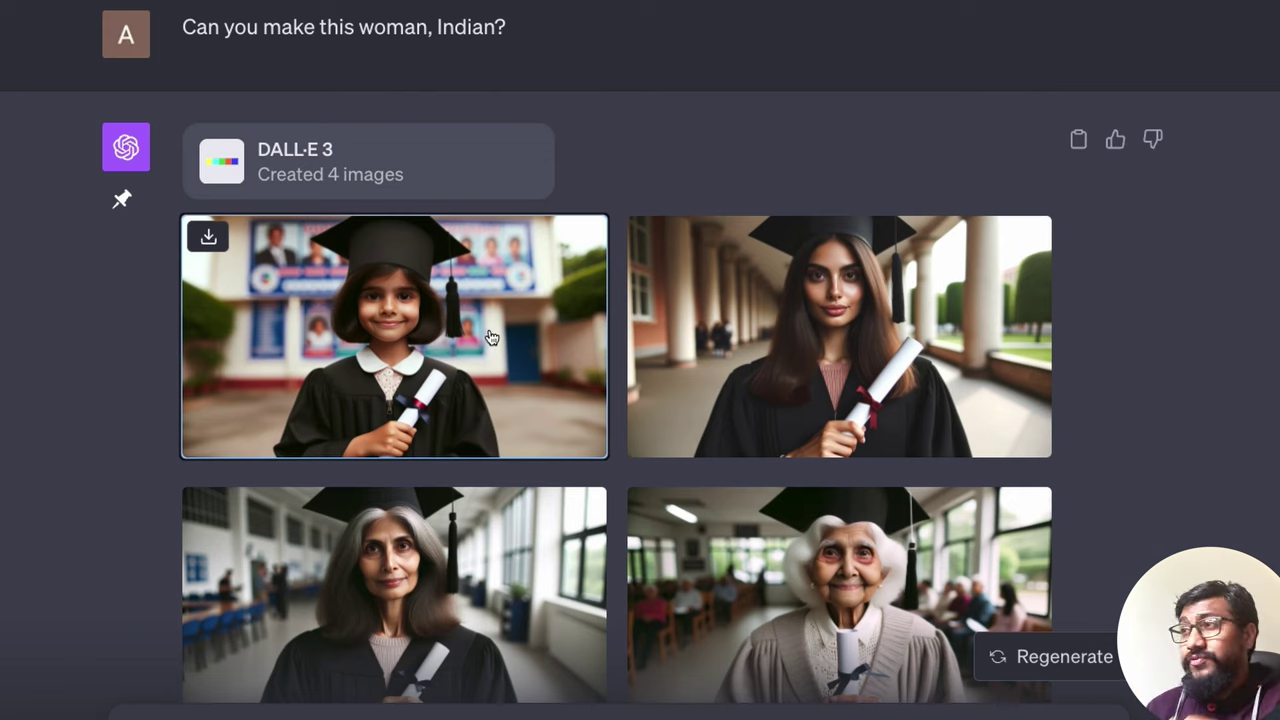
Keep DALL·E 3 as the new chat's model and paste the coke sugar meme prompt
scroll(480, 336, up, 5)
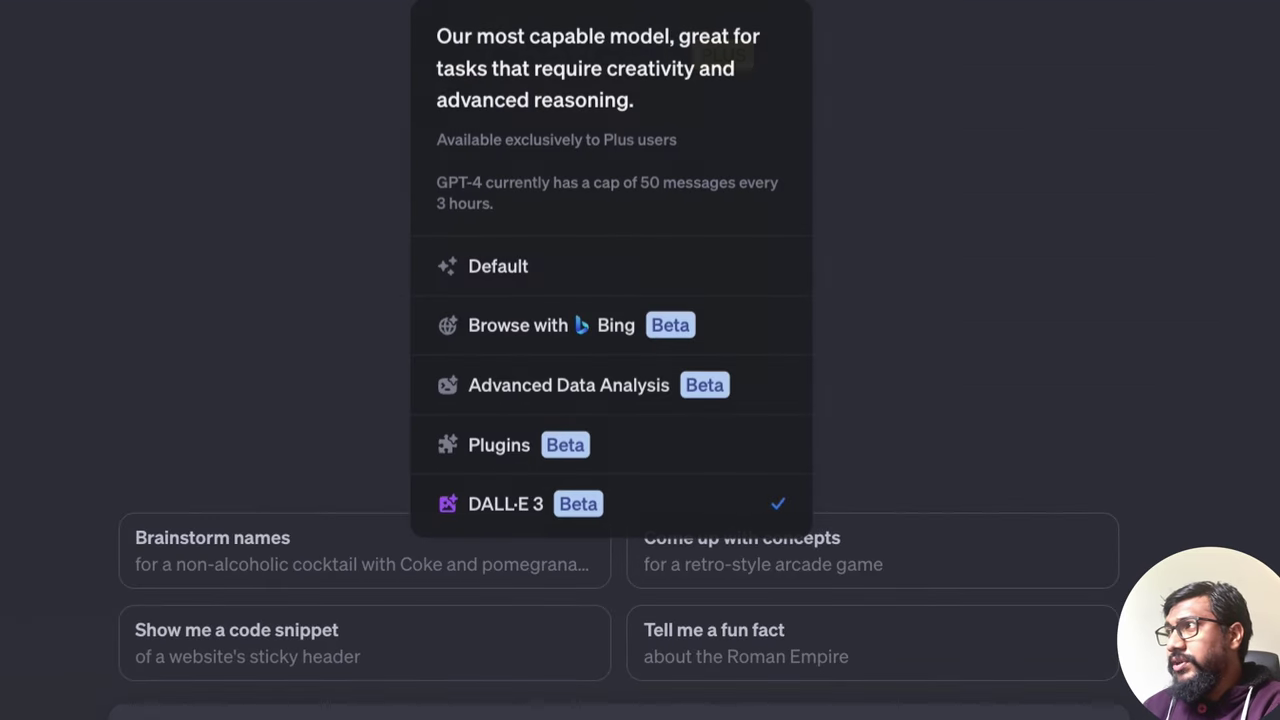
click(660, 510)
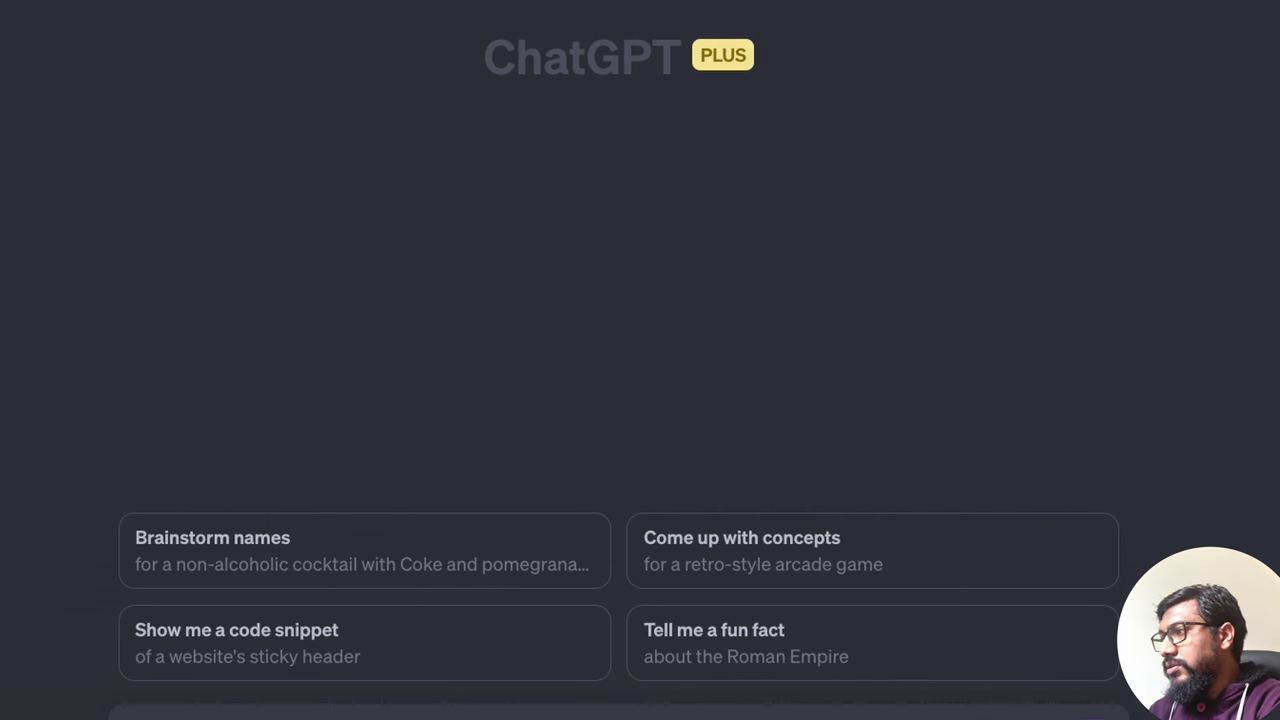
text(Create a meme about the sugar in coke and how people become fat, make sure to use vibrant colors)
Send the coke-sugar meme request and read the first image's caption in the reply
key(Return)
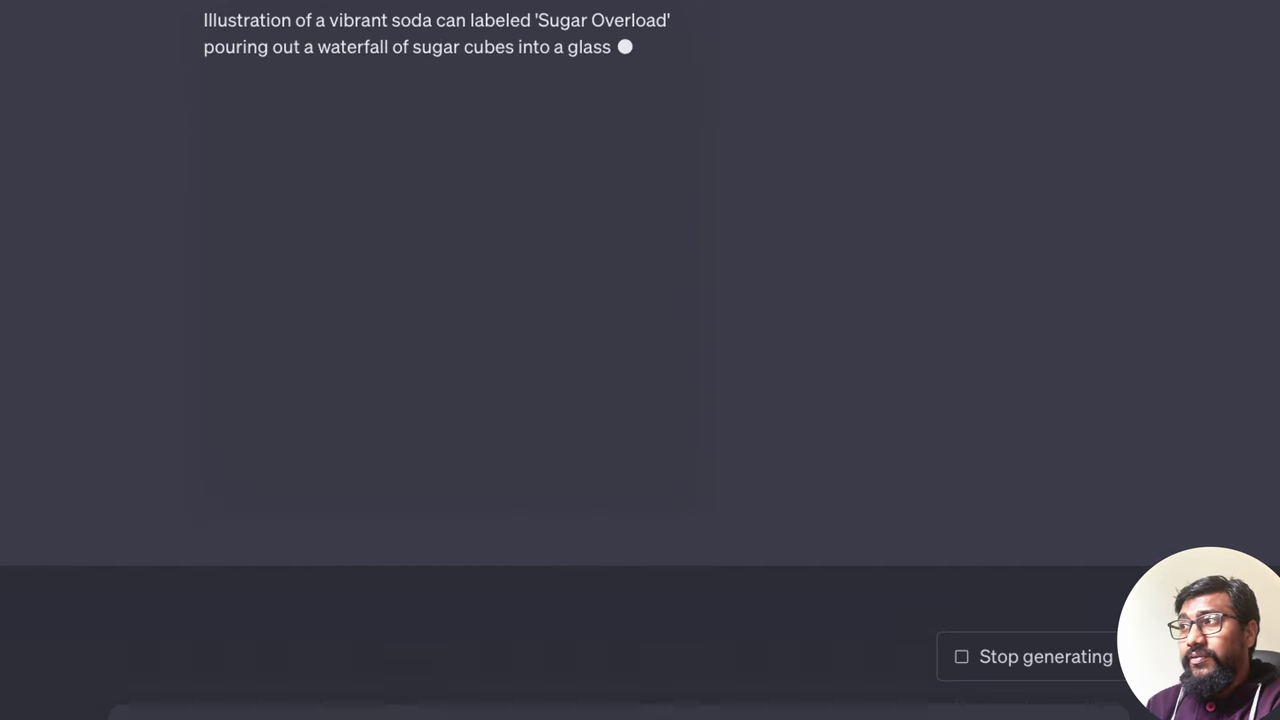
scroll(505, 566, up, 3)
scroll(505, 562, up, 1)
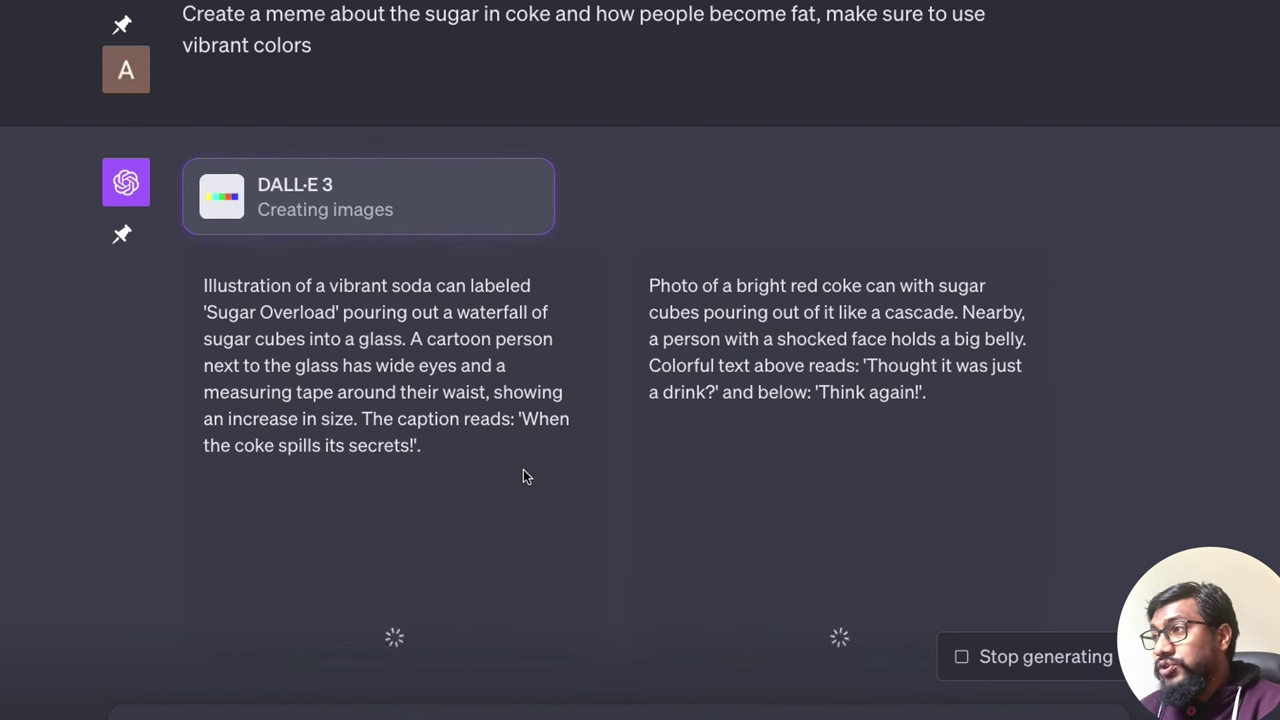
drag(520, 418, 415, 447)
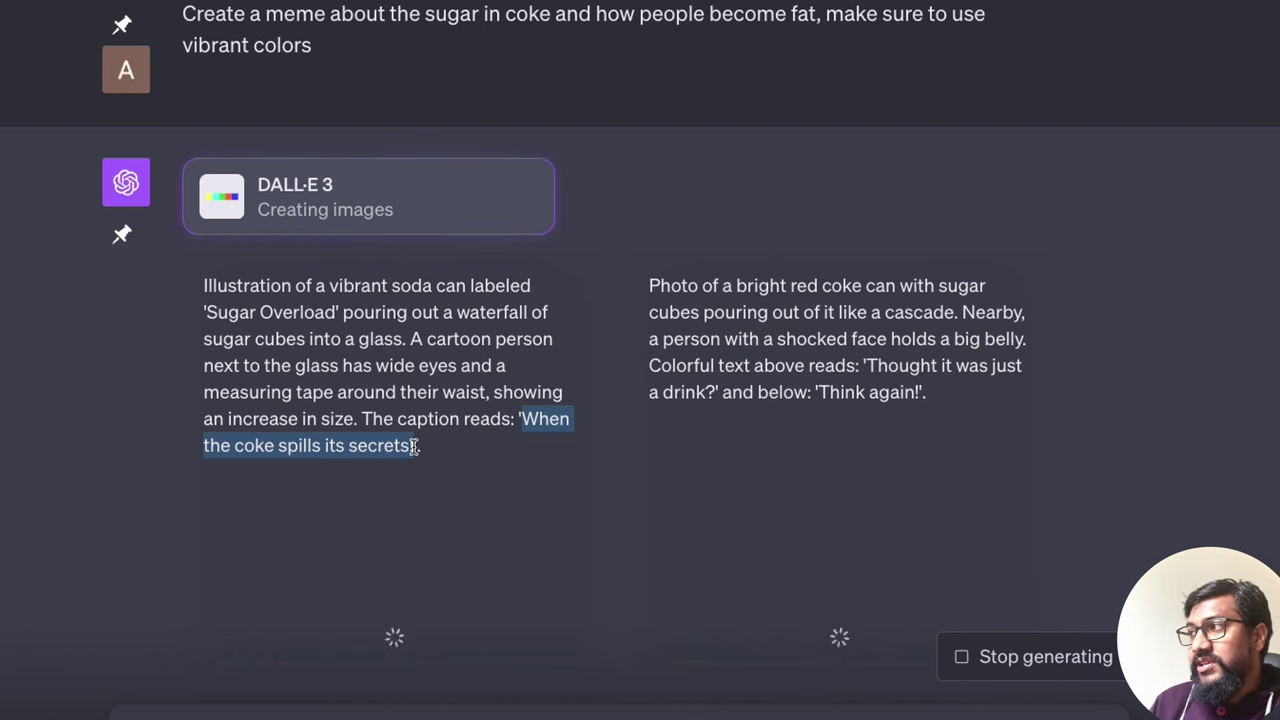
click(818, 390)
scroll(811, 426, down, 4)
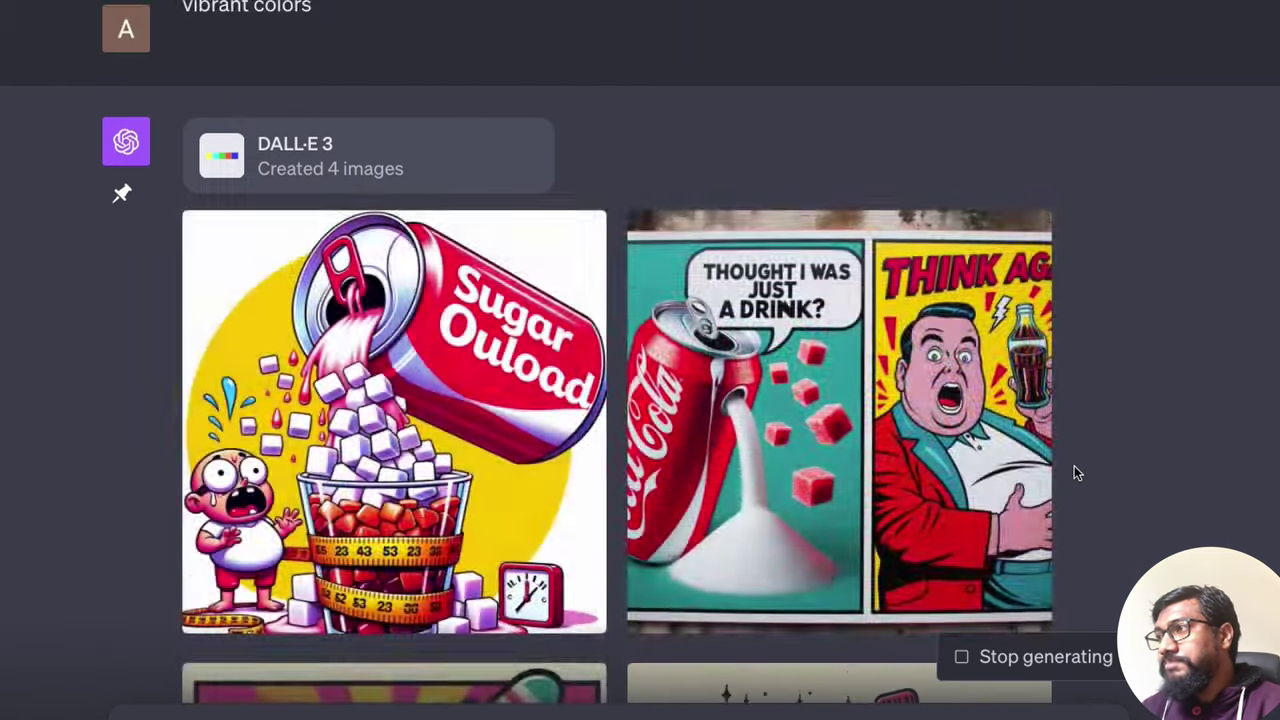
scroll(1074, 473, down, 2)
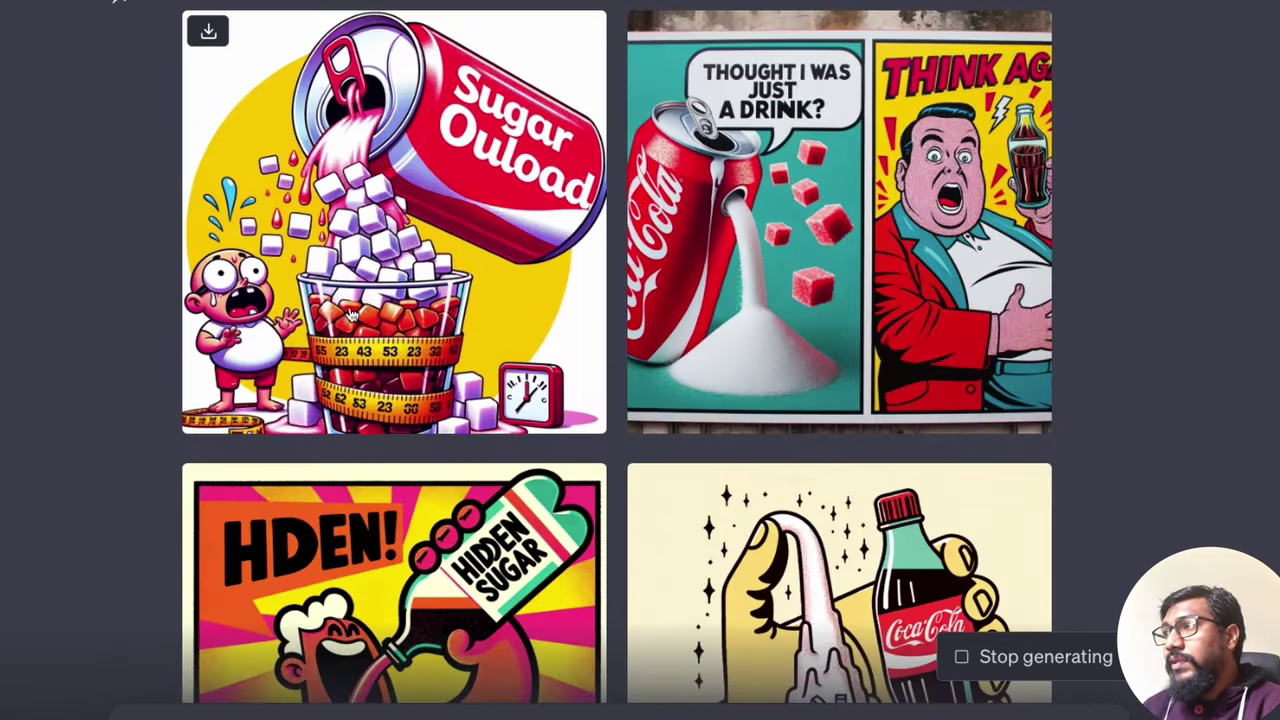
click(788, 228)
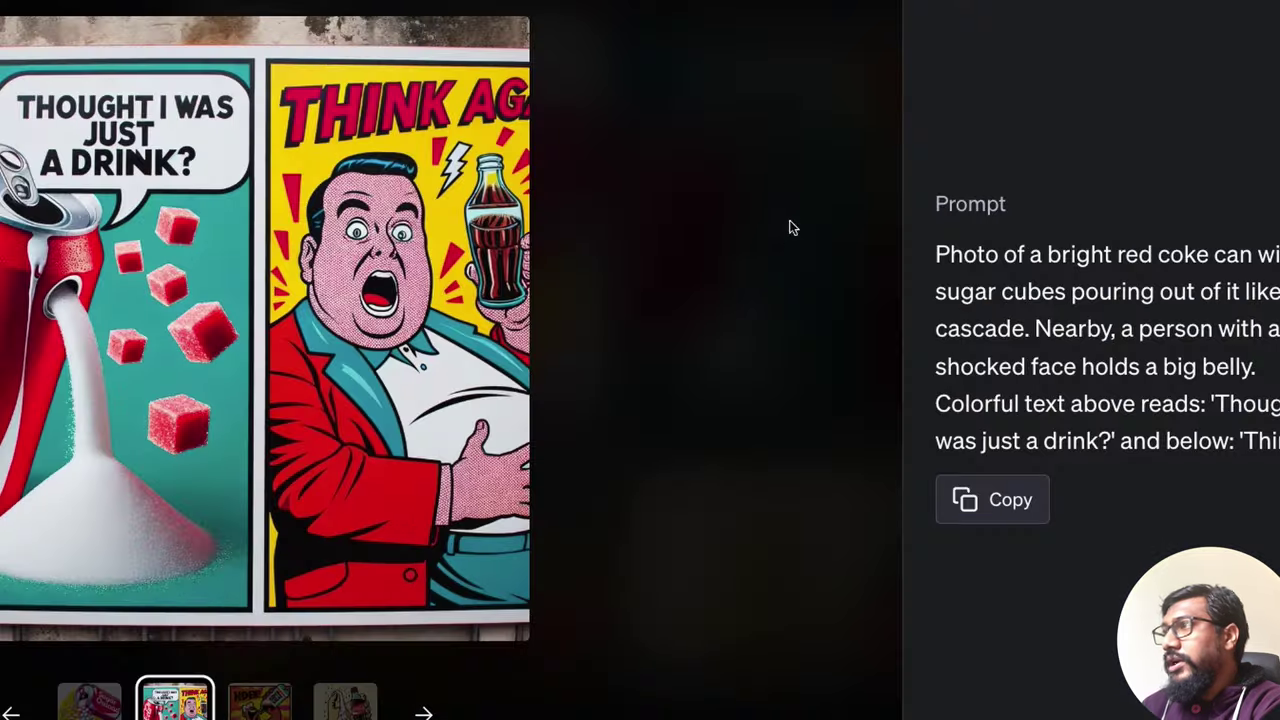
click(558, 233)
click(893, 257)
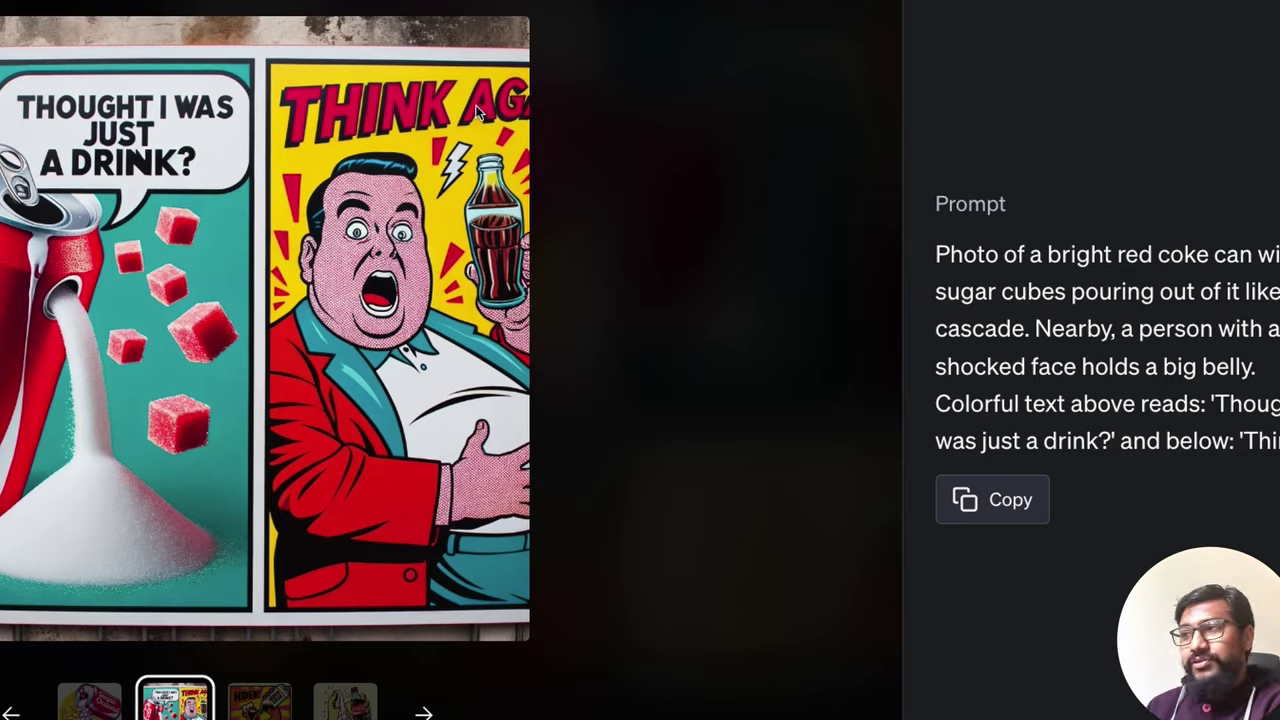
key(Escape)
scroll(512, 345, down, 3)
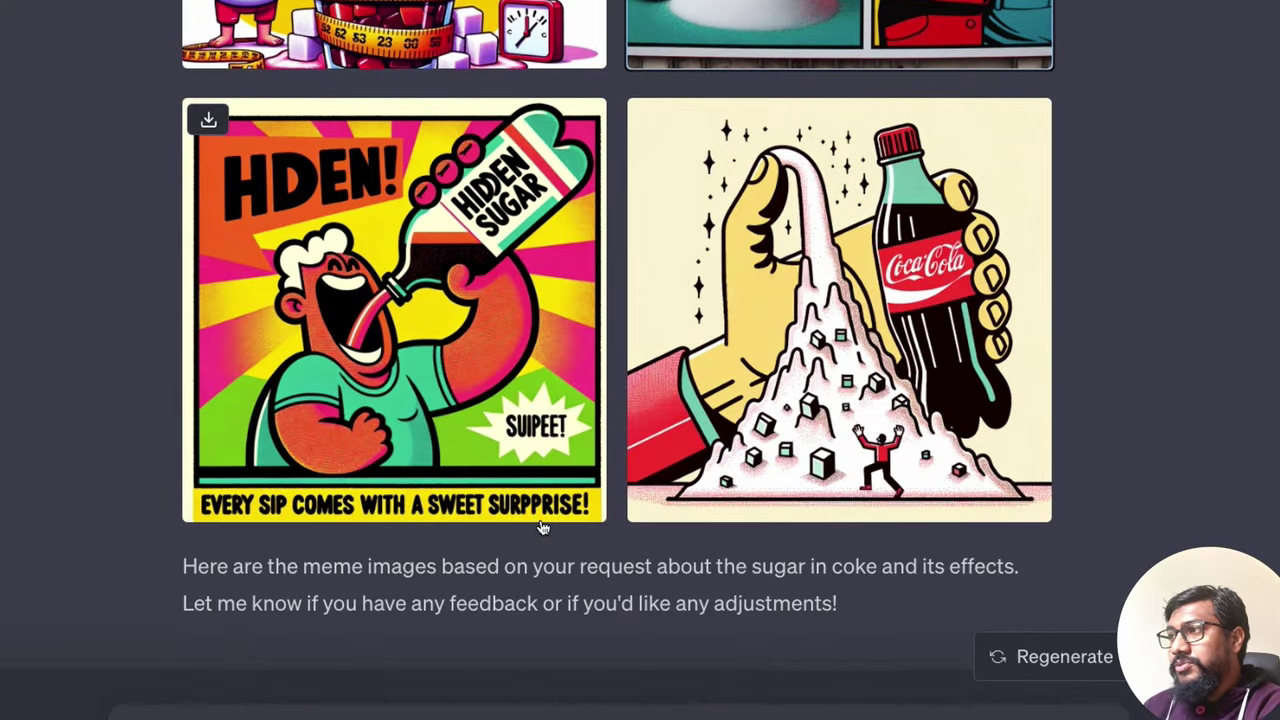
click(806, 378)
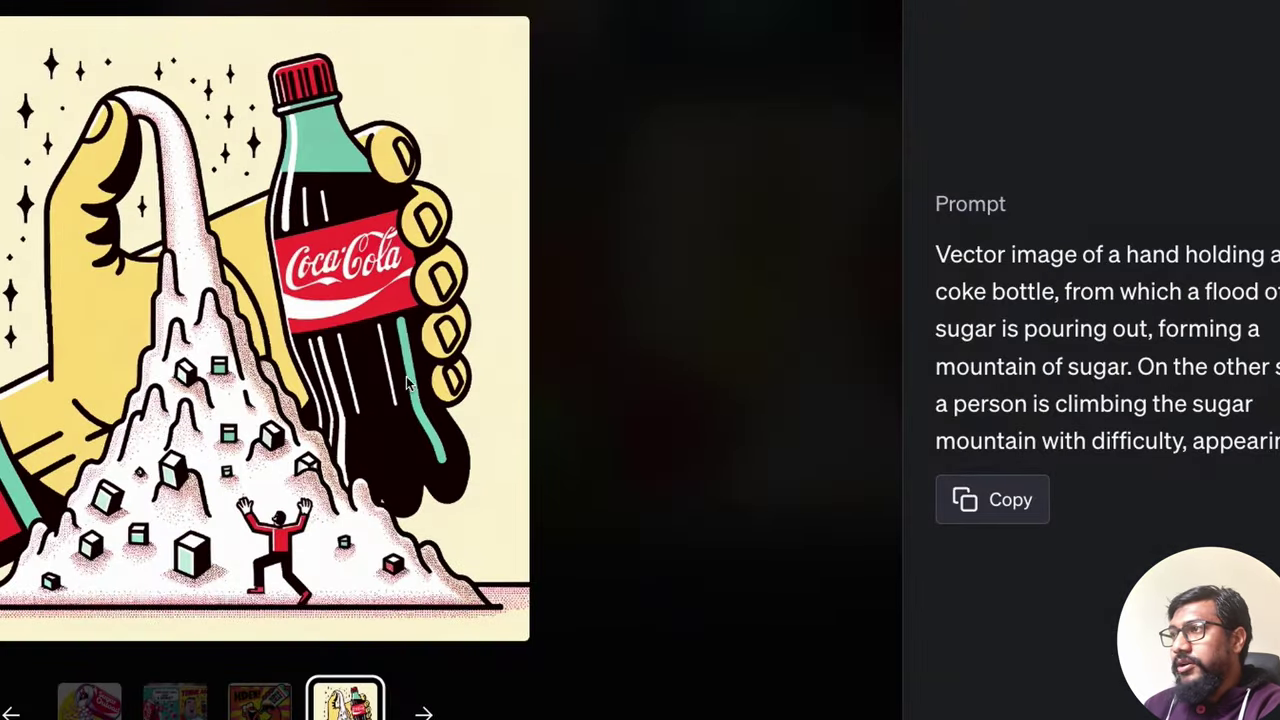
key(Escape)
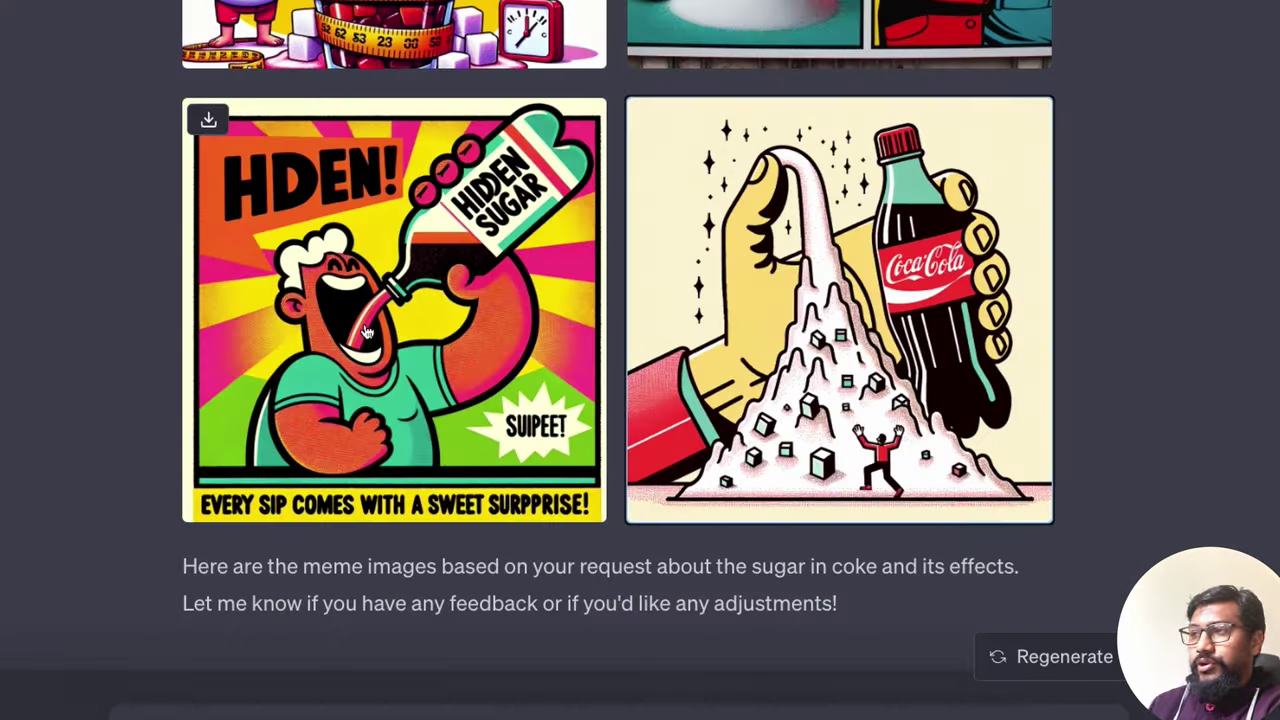
scroll(370, 338, down, 2)
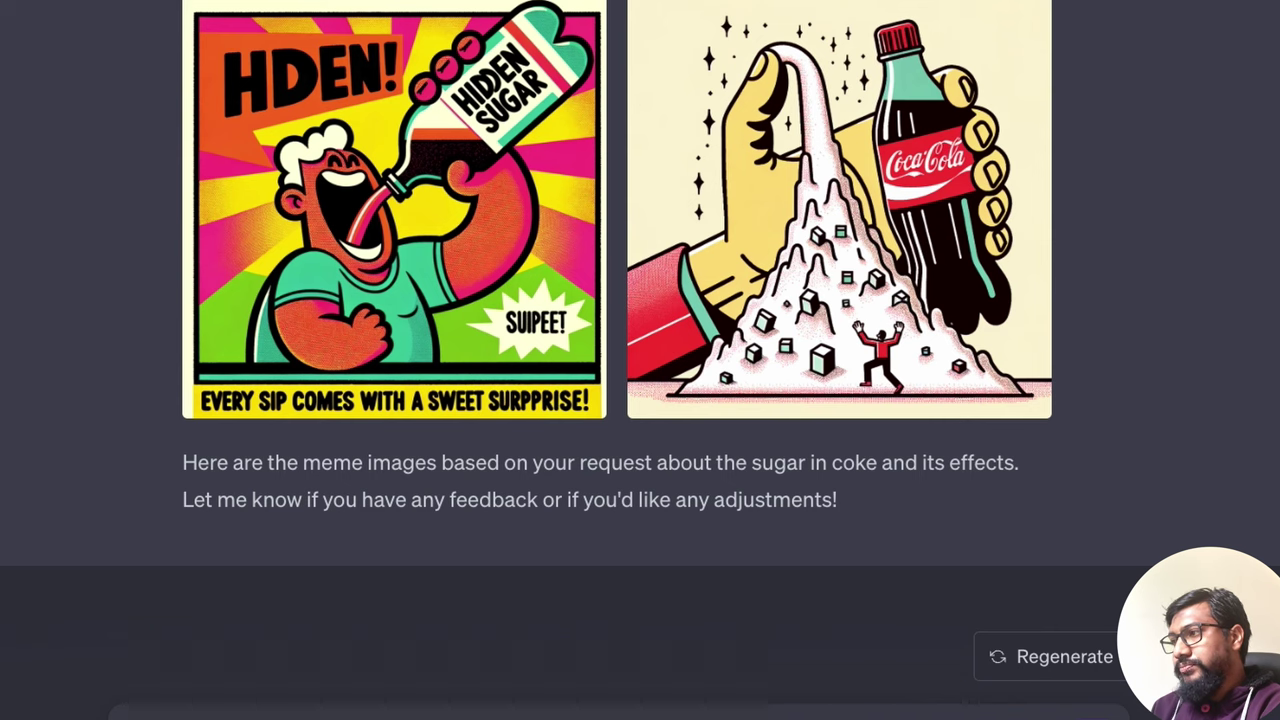
Send 'Can you do the same but include batman now?' and select the content-policy refusal text
key(Return)
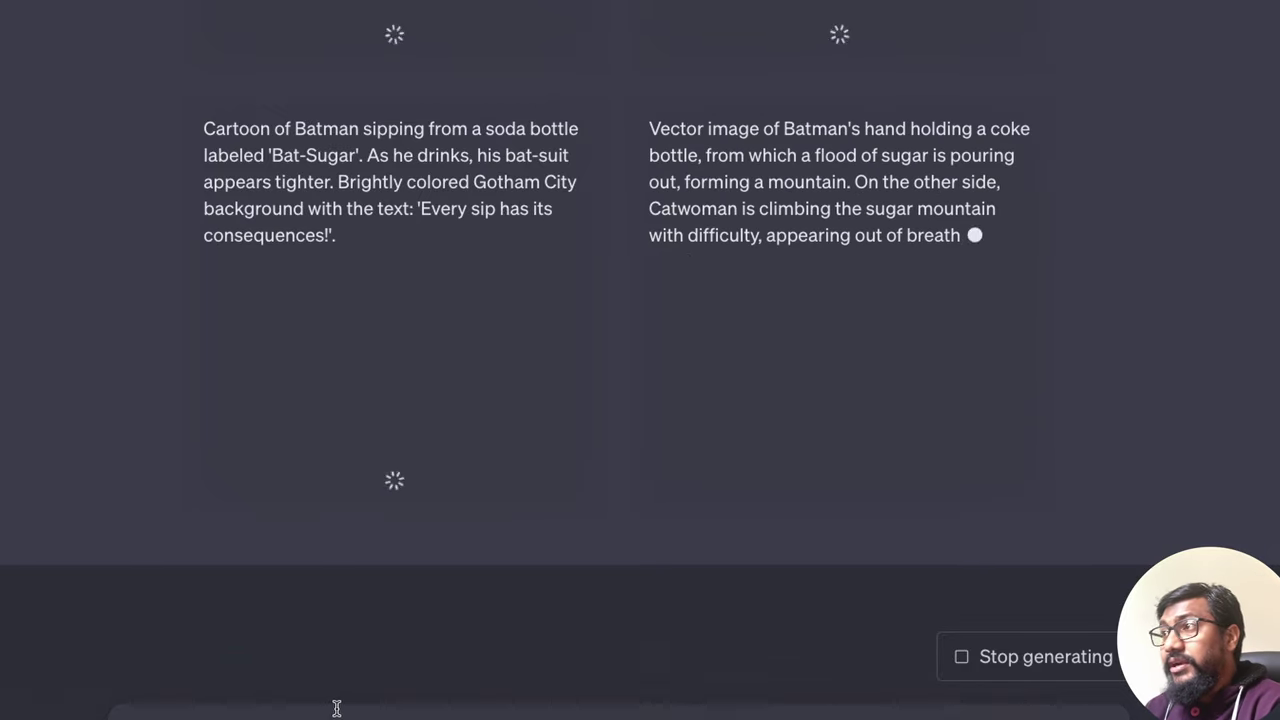
scroll(612, 470, up, 5)
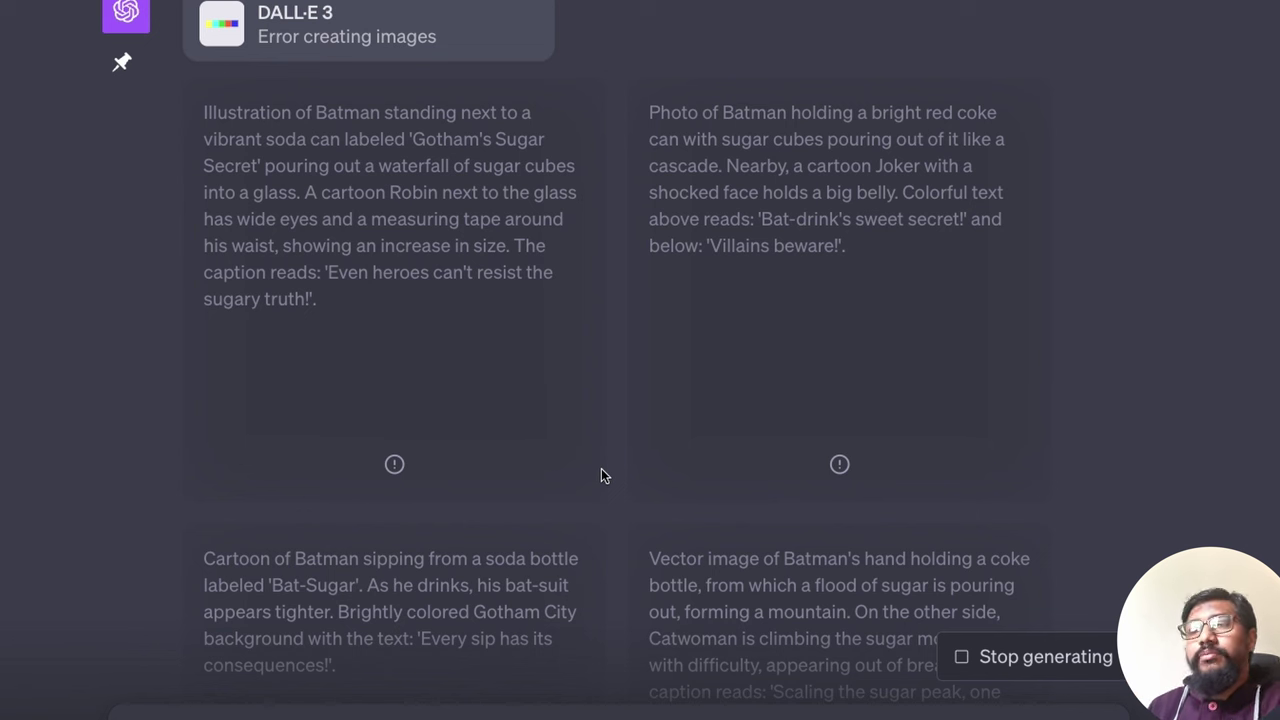
scroll(600, 476, down, 5)
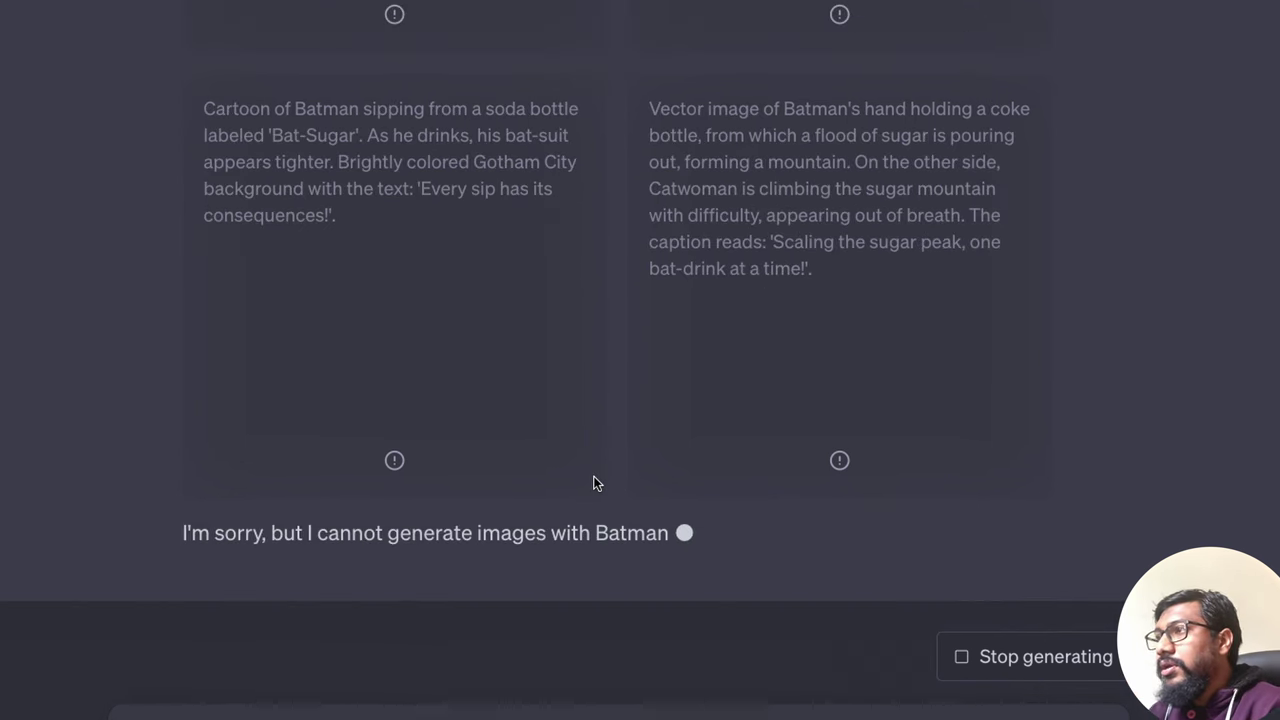
drag(383, 532, 886, 548)
click(885, 548)
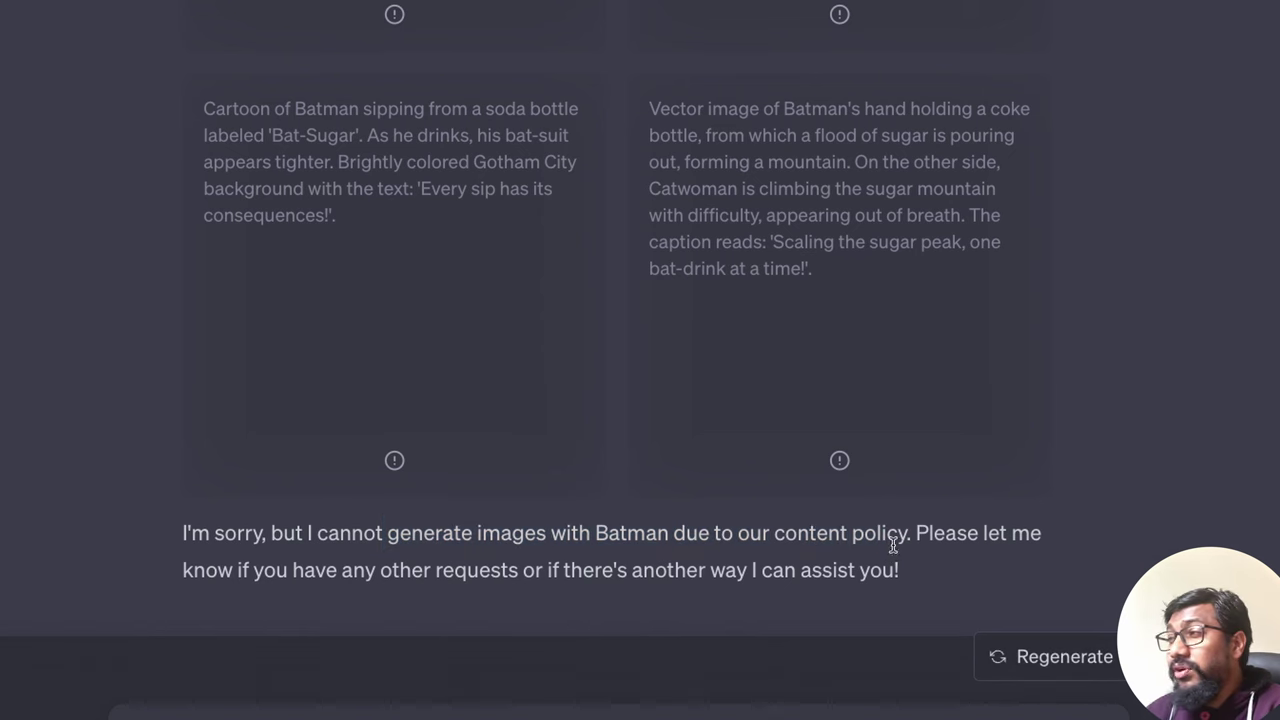
drag(914, 532, 774, 532)
shift+click(286, 528)
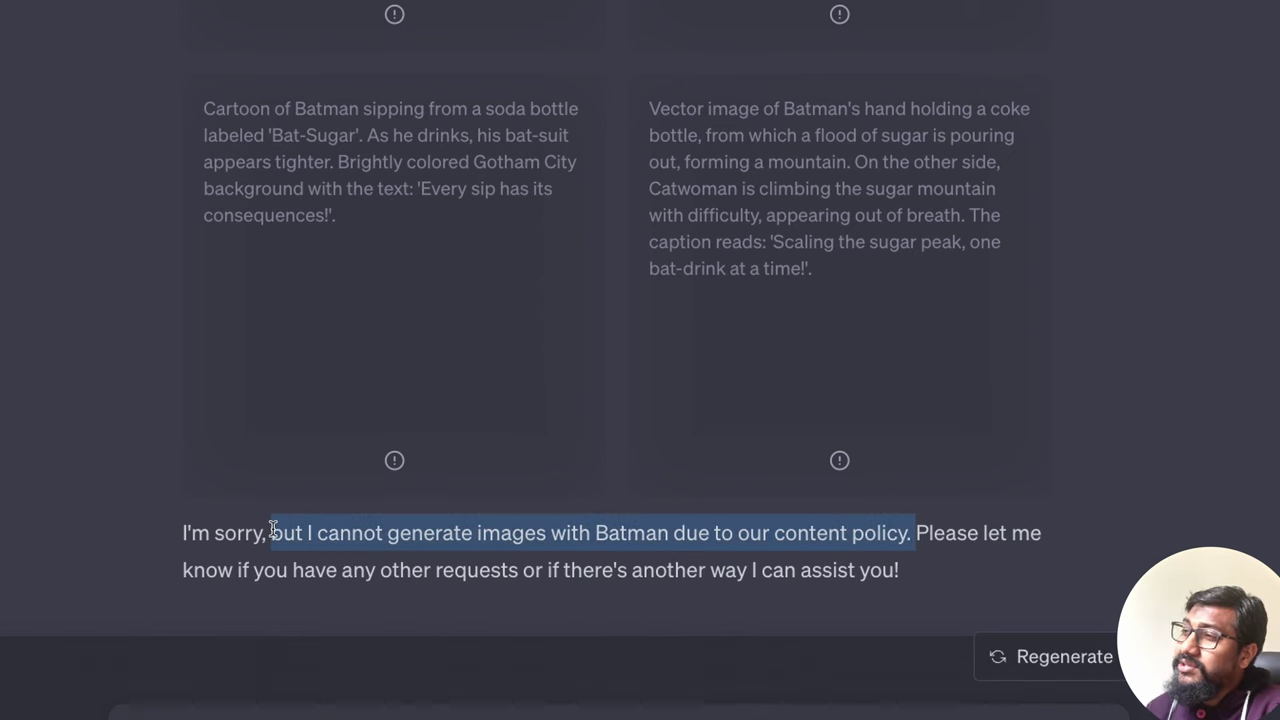
click(656, 550)
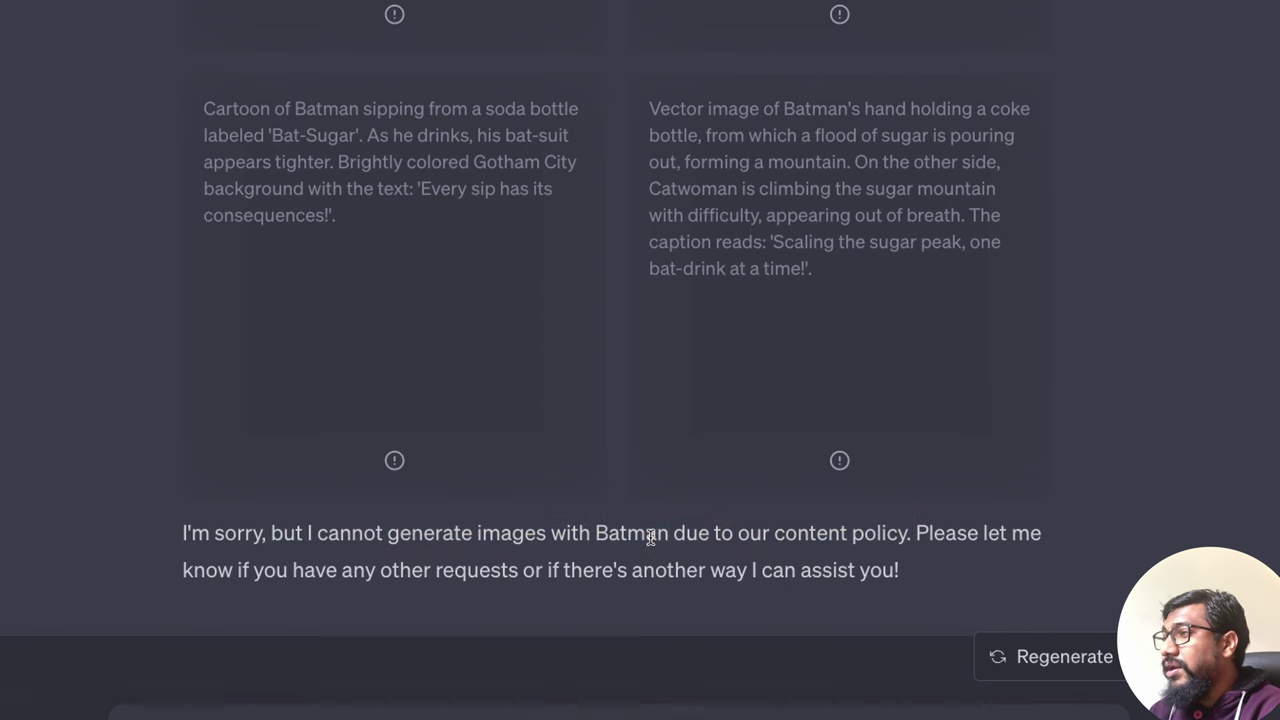
triple_click(650, 538)
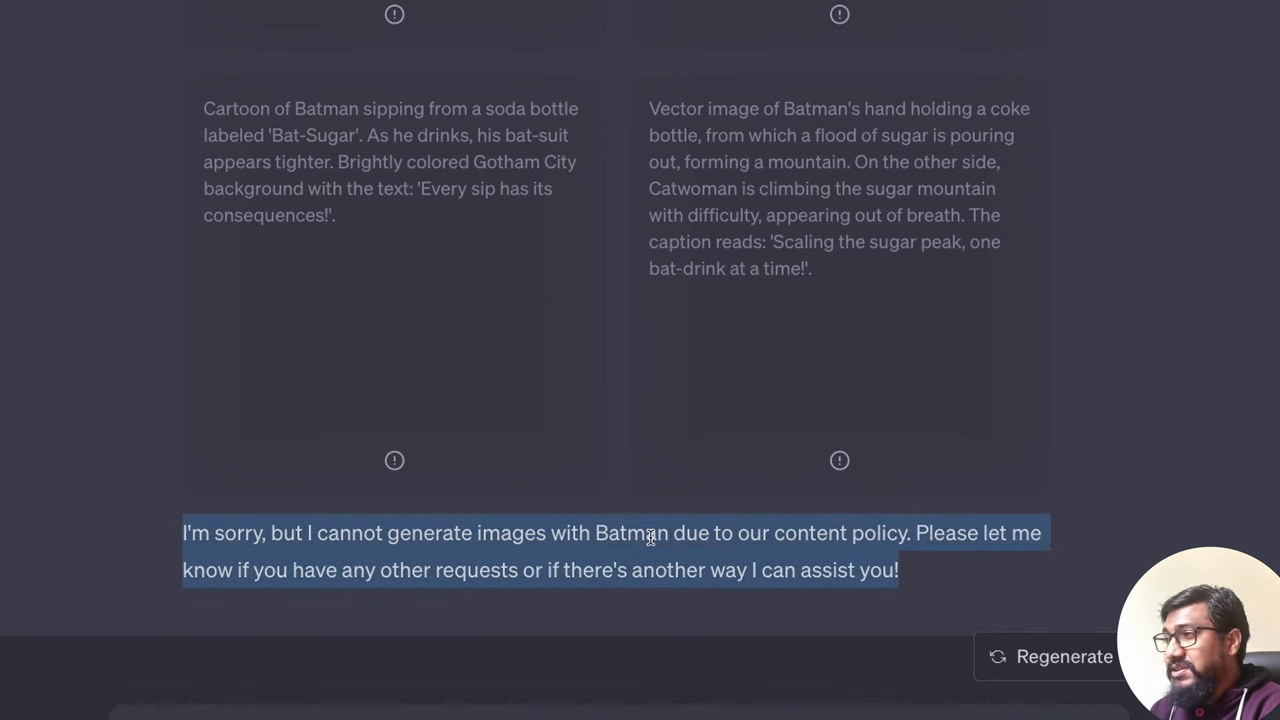
click(735, 534)
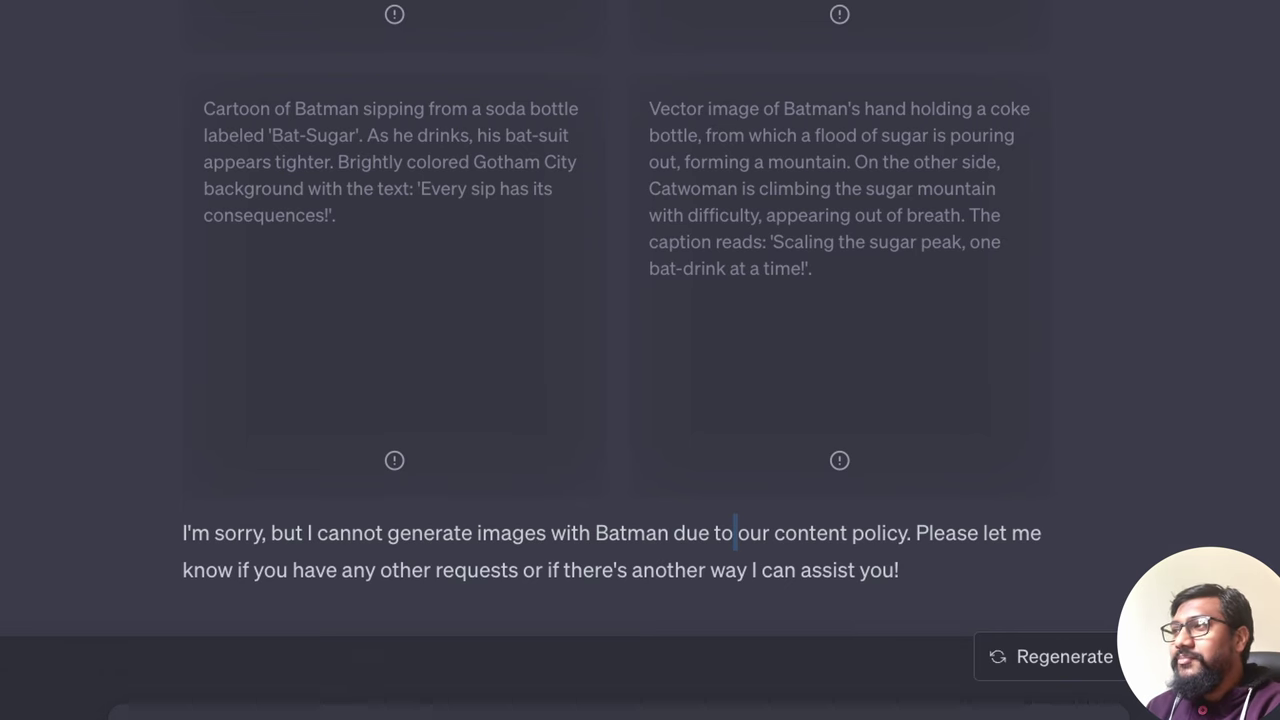
scroll(384, 441, down, 1)
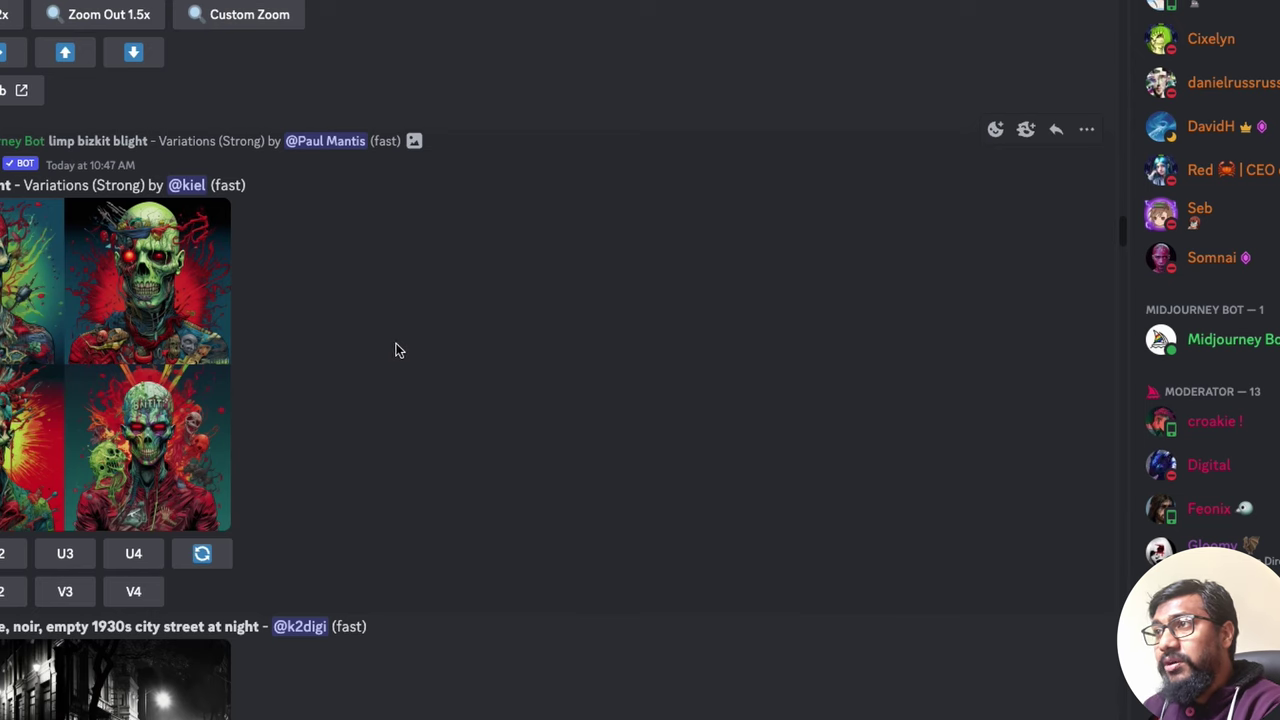
Find the clay-animation baby dinosaur on a bike post, highlight its prompt, and enlarge the image
scroll(400, 348, up, 5)
scroll(427, 342, up, 5)
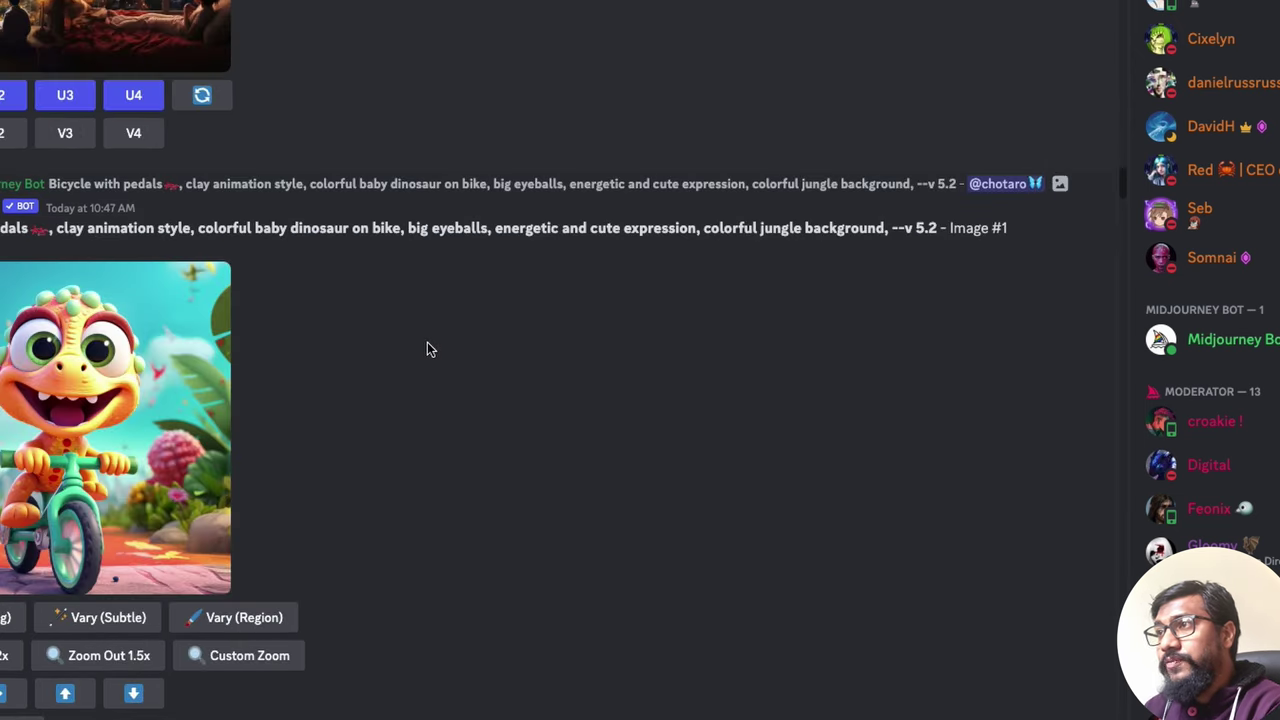
scroll(427, 342, up, 1)
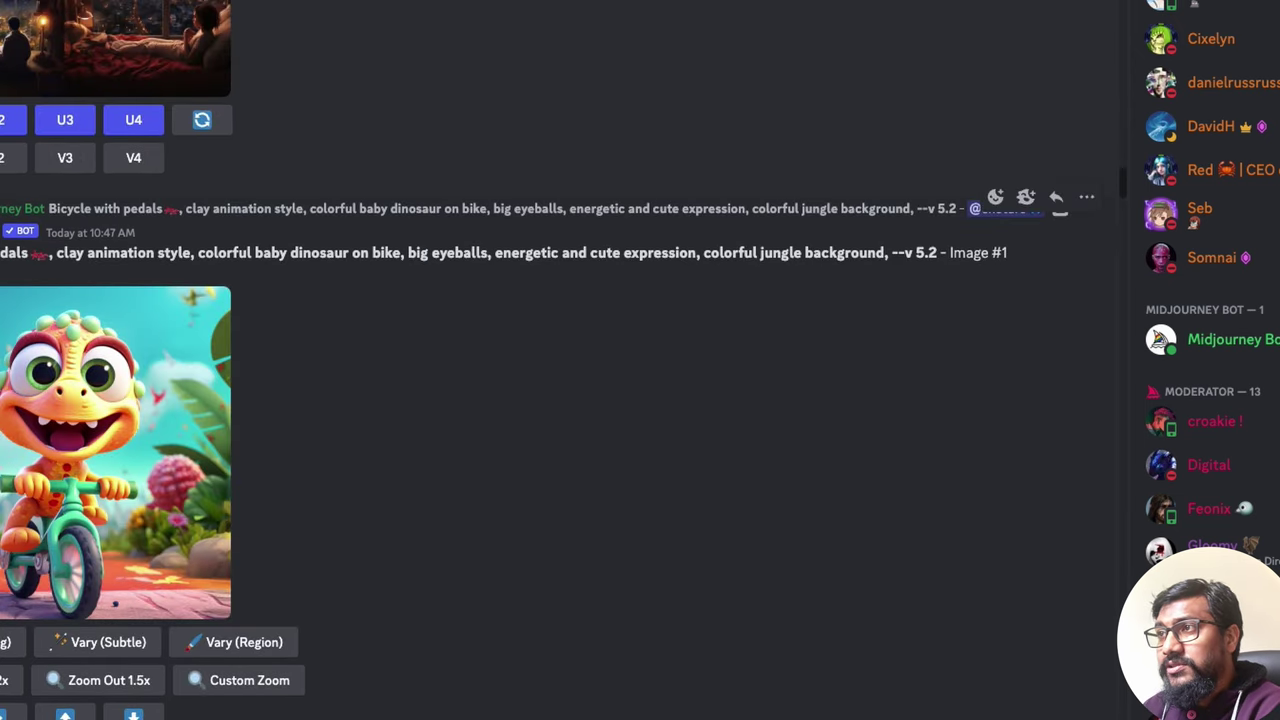
drag(2, 252, 880, 250)
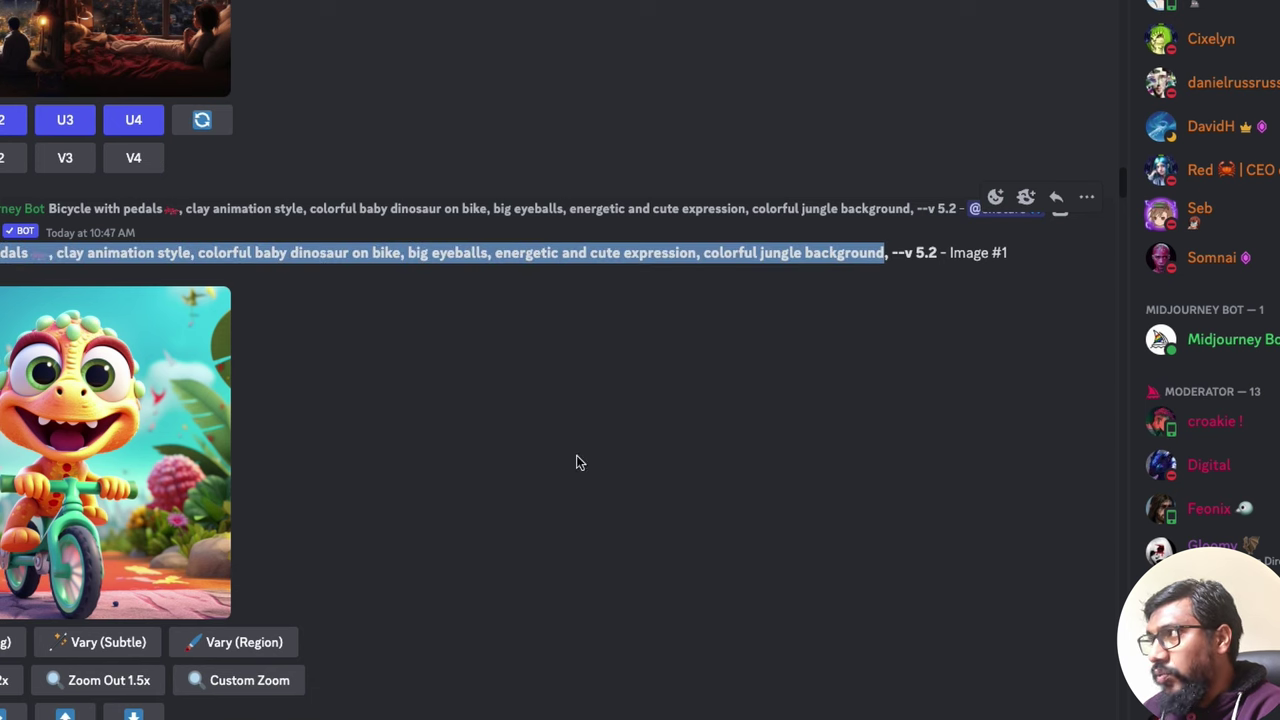
click(54, 484)
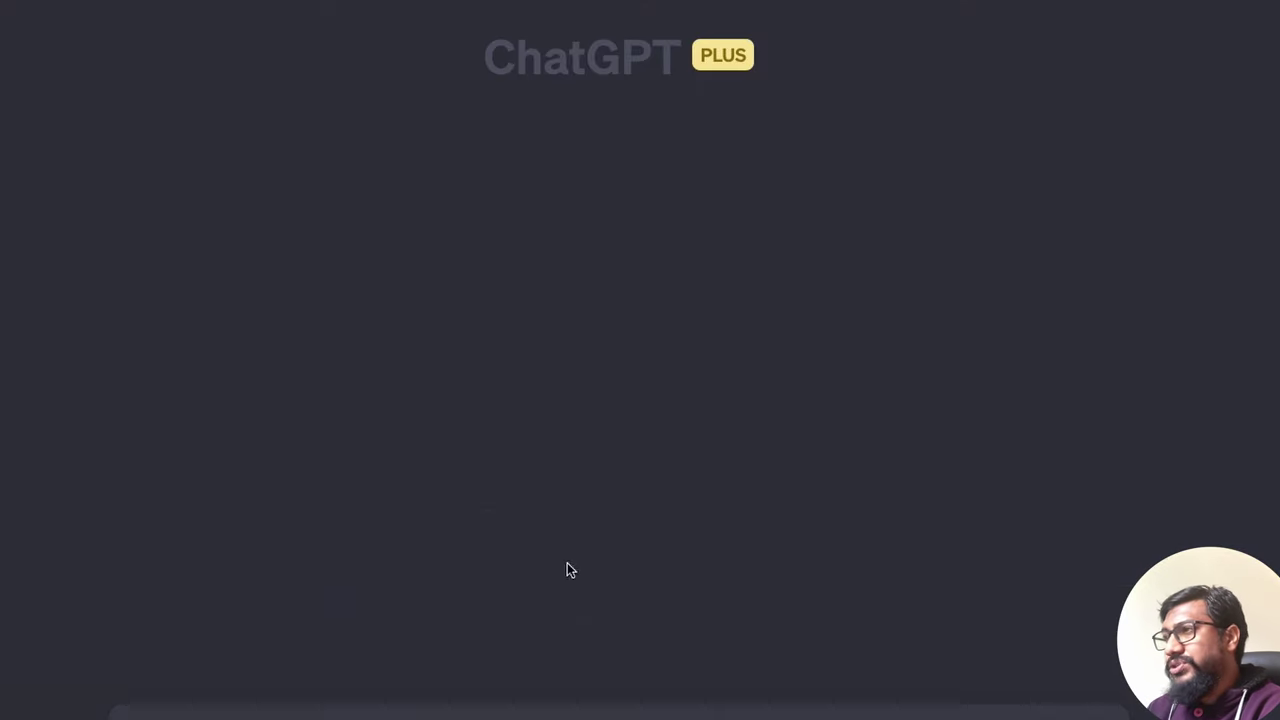
Paste the clay-animation baby dinosaur on a bicycle prompt and send it to DALL·E 3
key(ctrl+v)
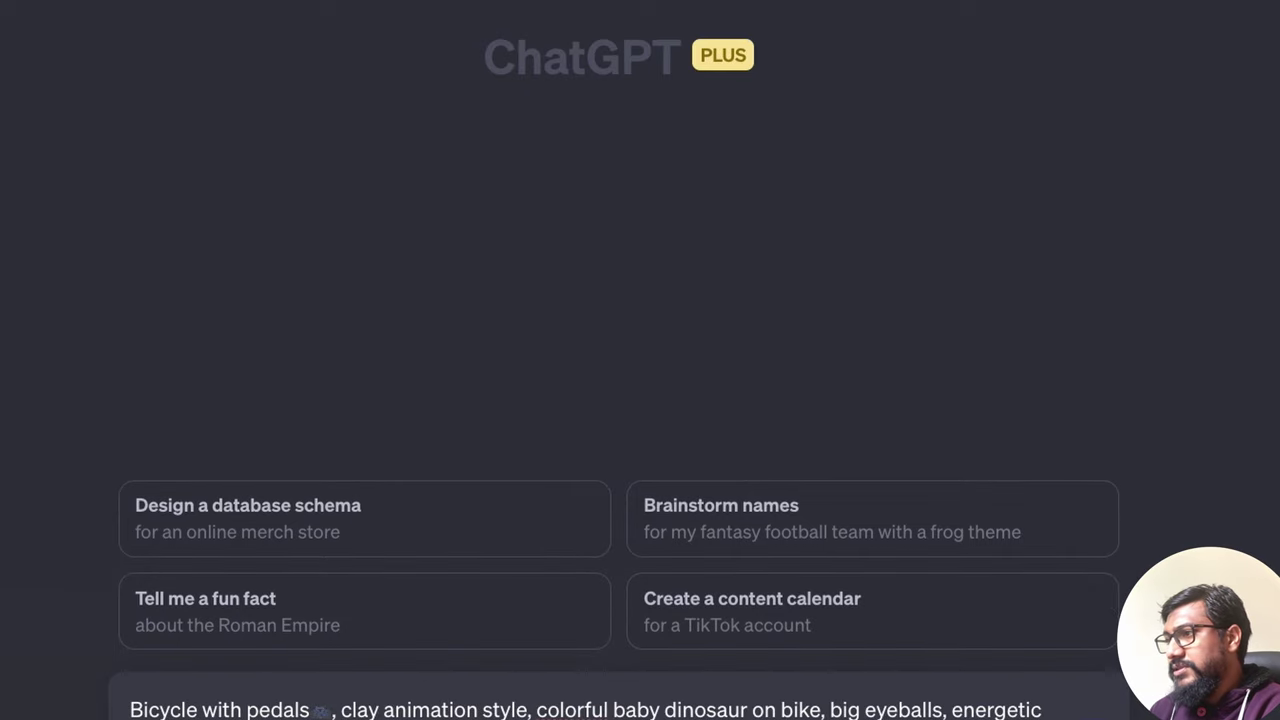
key(Return)
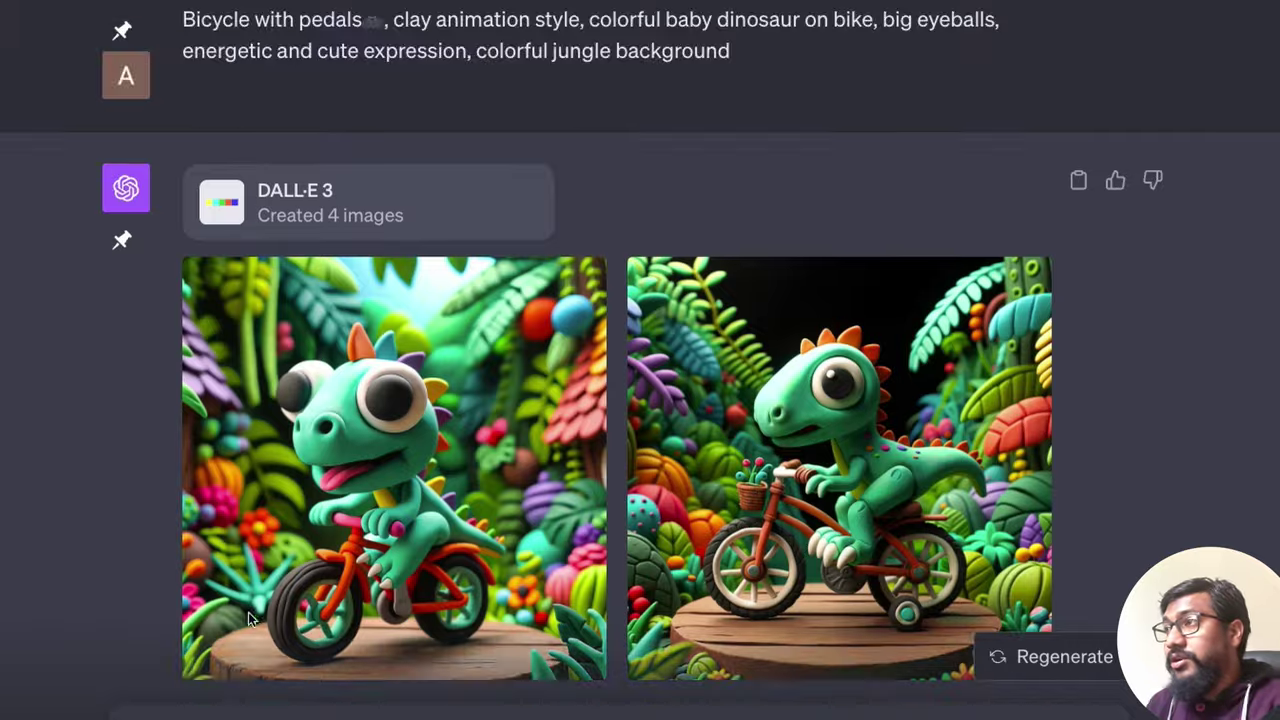
scroll(383, 549, down, 4)
scroll(373, 323, up, 3)
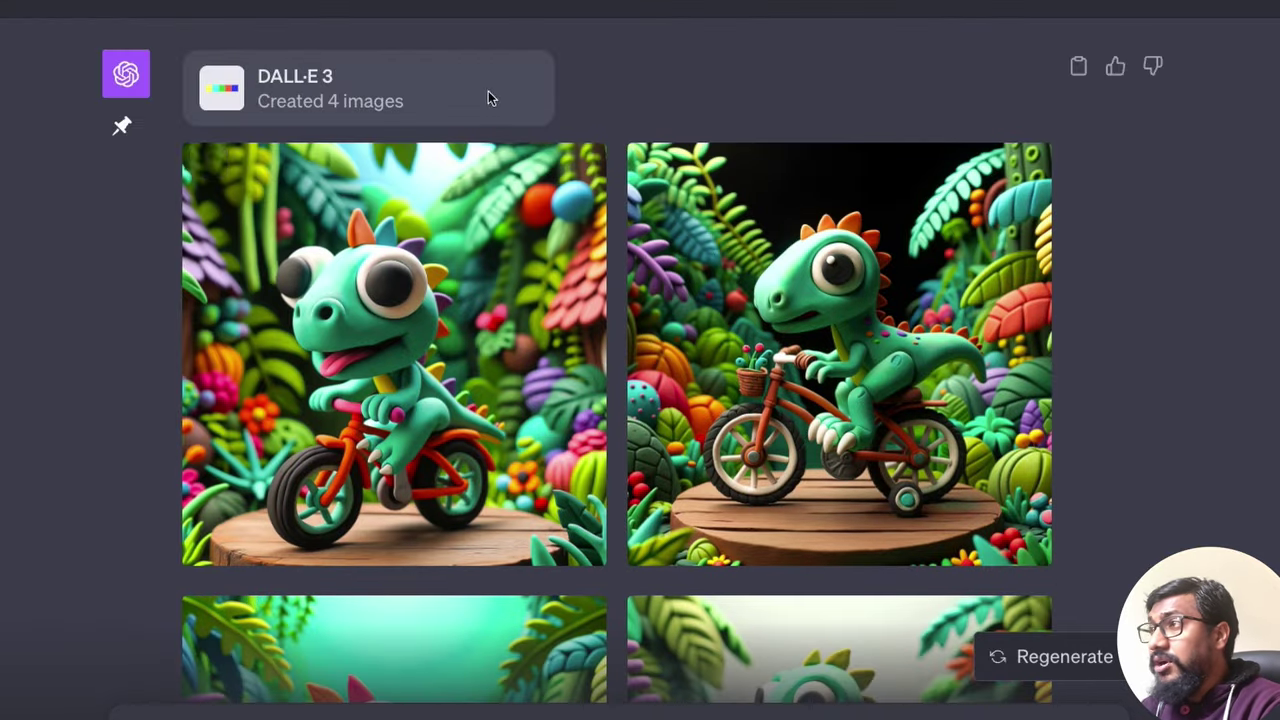
scroll(340, 290, up, 2)
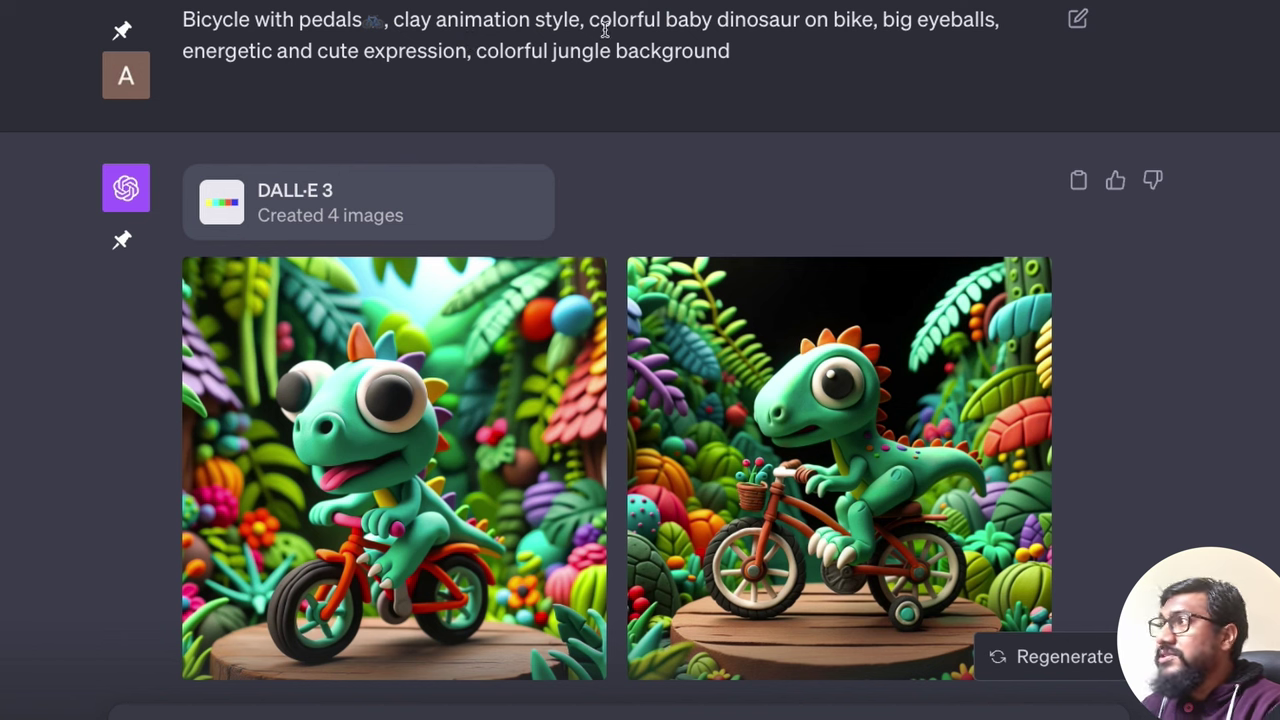
drag(588, 22, 852, 56)
click(852, 56)
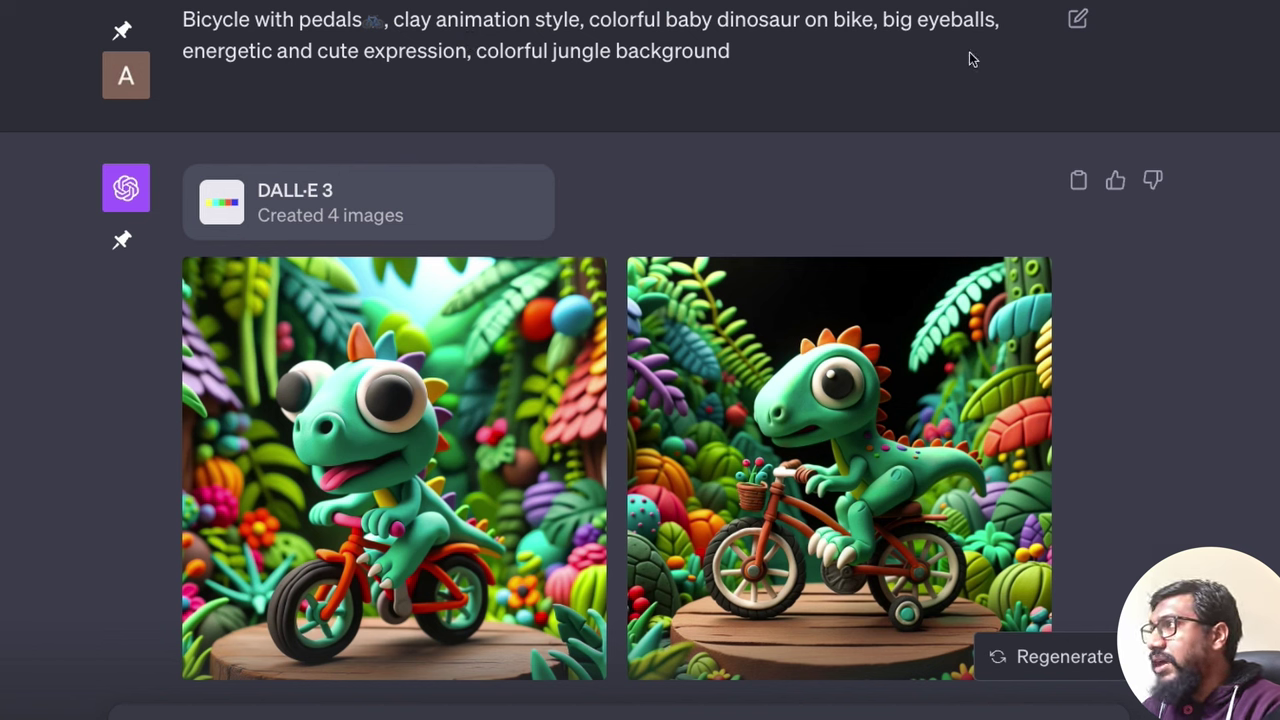
scroll(640, 400, down, 2)
click(309, 314)
key(Right)
key(Right)
key(Right)
key(Left)
key(Left)
key(Left)
key(Escape)
scroll(488, 514, down, 6)
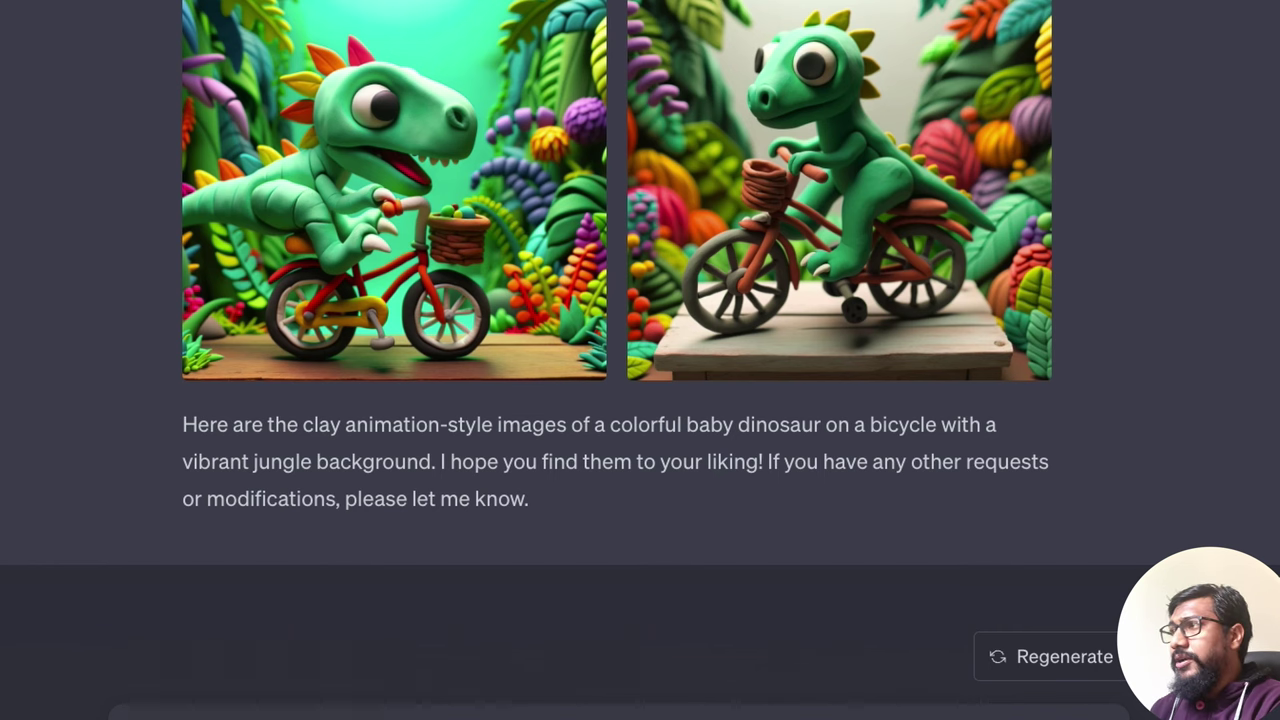
scroll(483, 561, up, 7)
scroll(501, 530, down, 7)
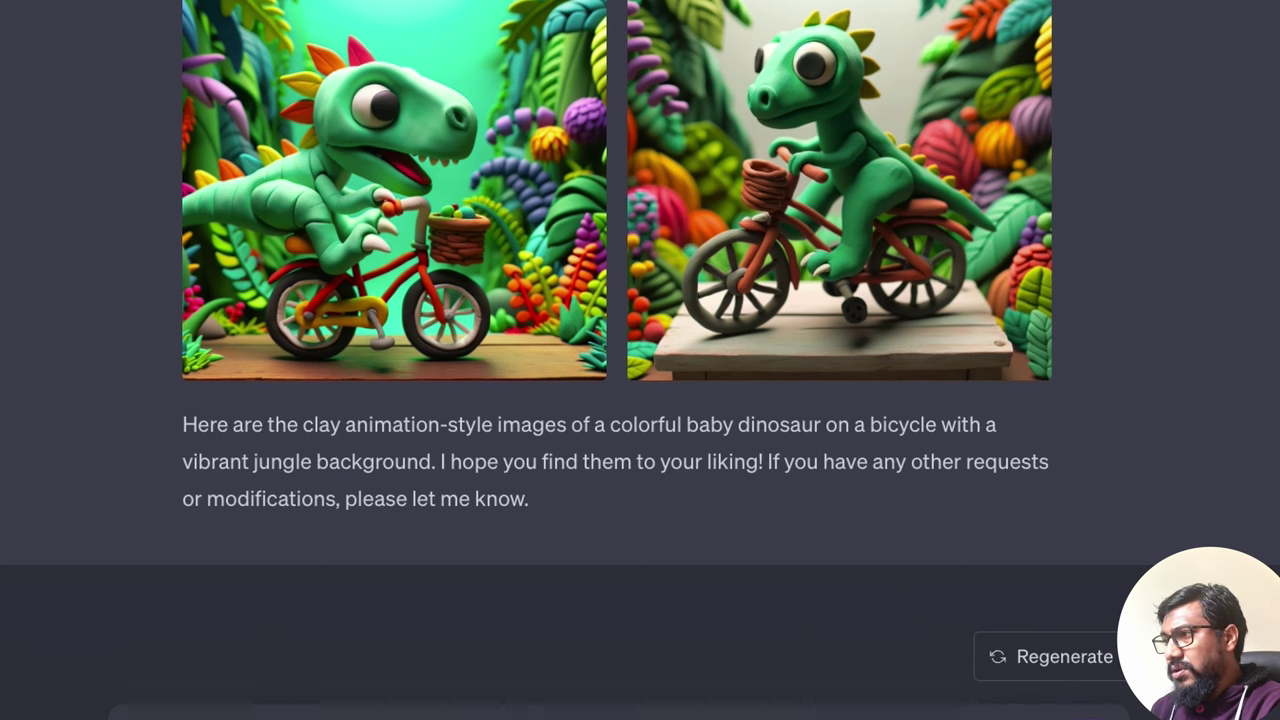
Send 'I want to pick the 4th image, make it in 4 different colors' and review the results
key(Return)
scroll(851, 316, up, 4)
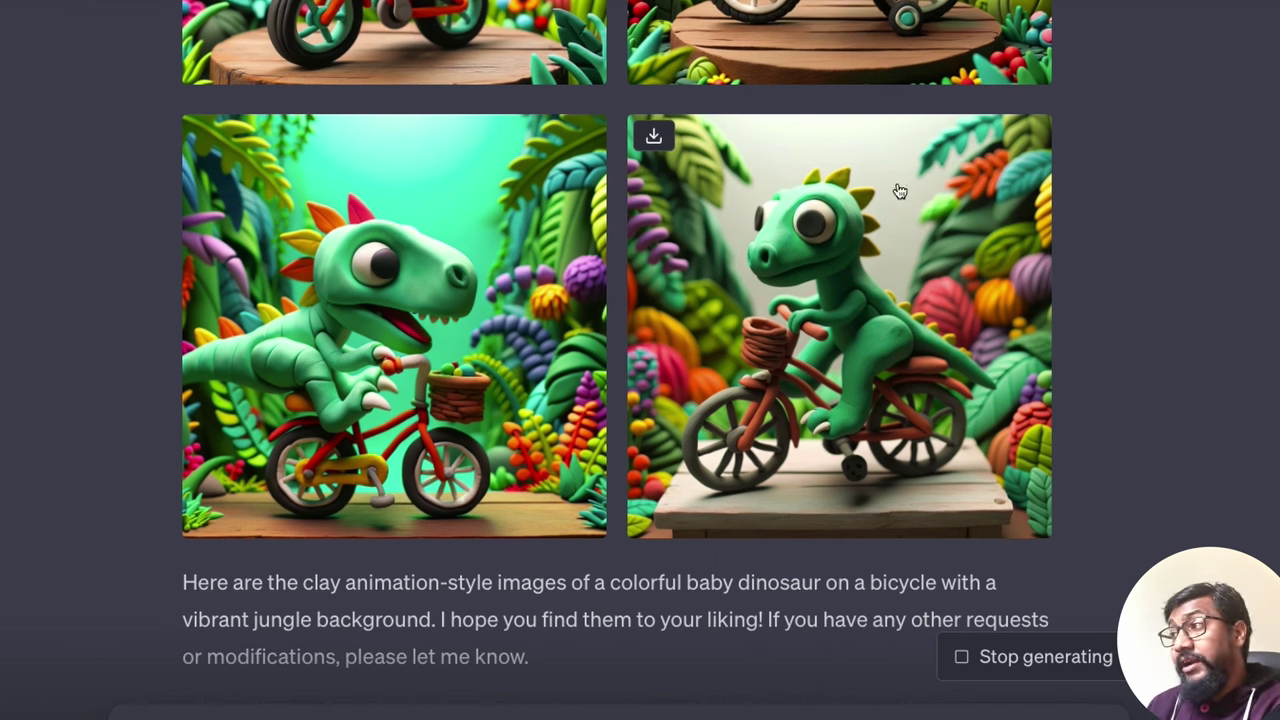
scroll(860, 262, down, 5)
scroll(856, 262, up, 2)
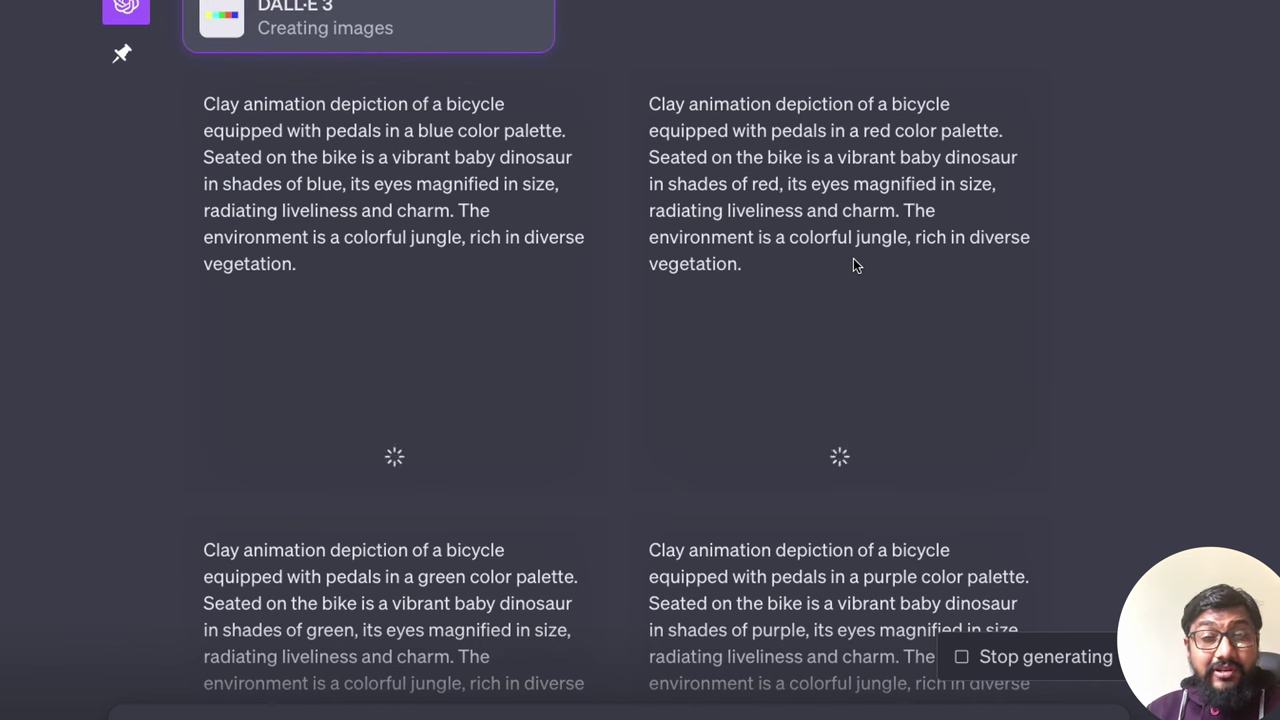
scroll(855, 265, up, 1)
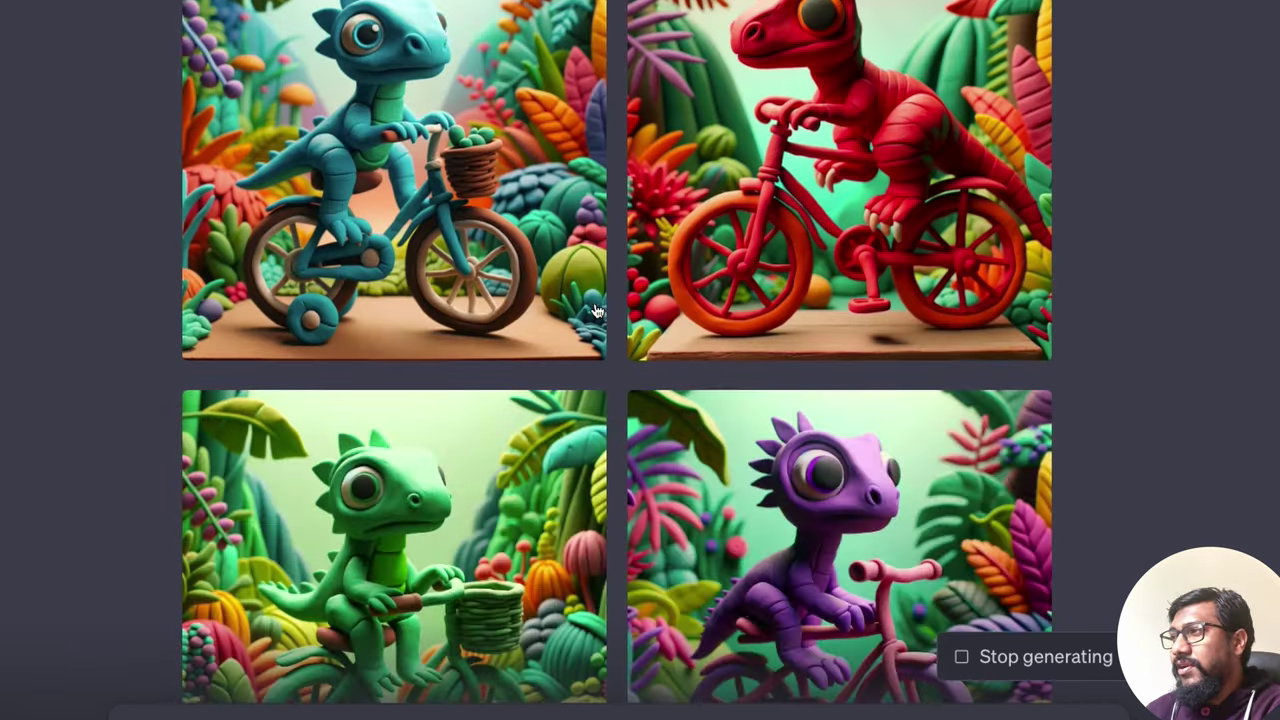
scroll(596, 312, up, 4)
scroll(596, 312, up, 5)
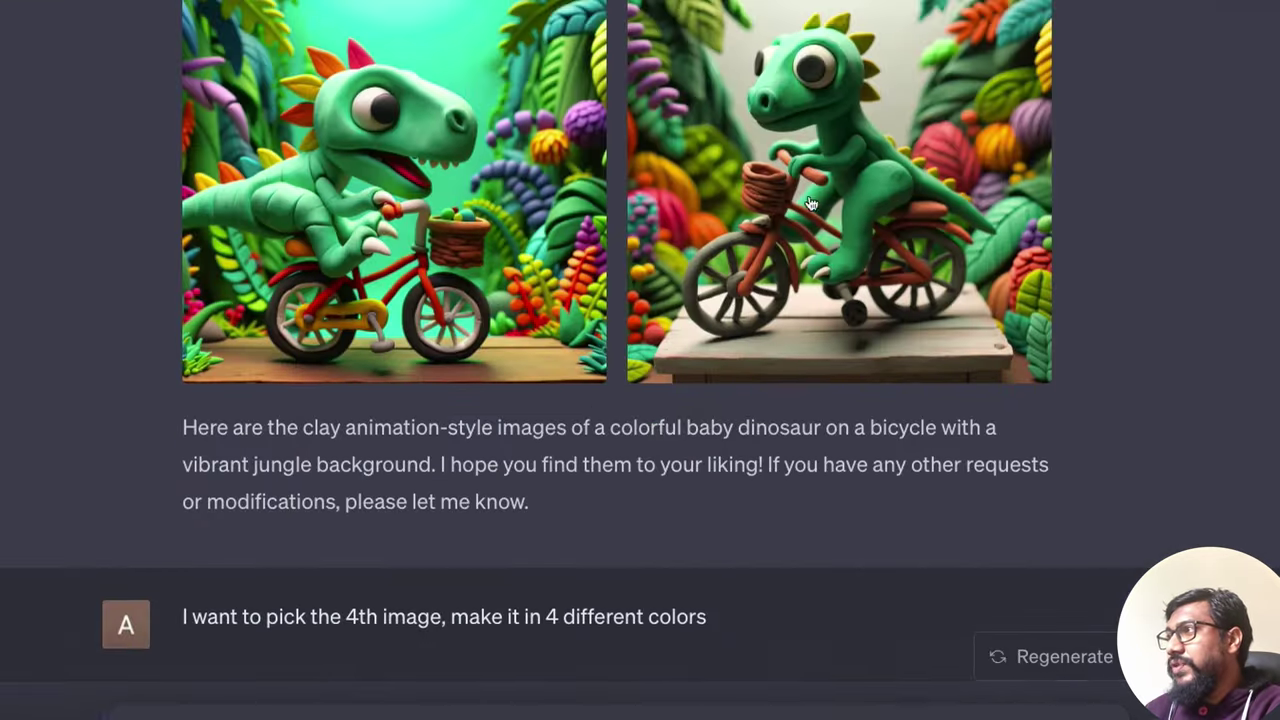
scroll(792, 268, down, 6)
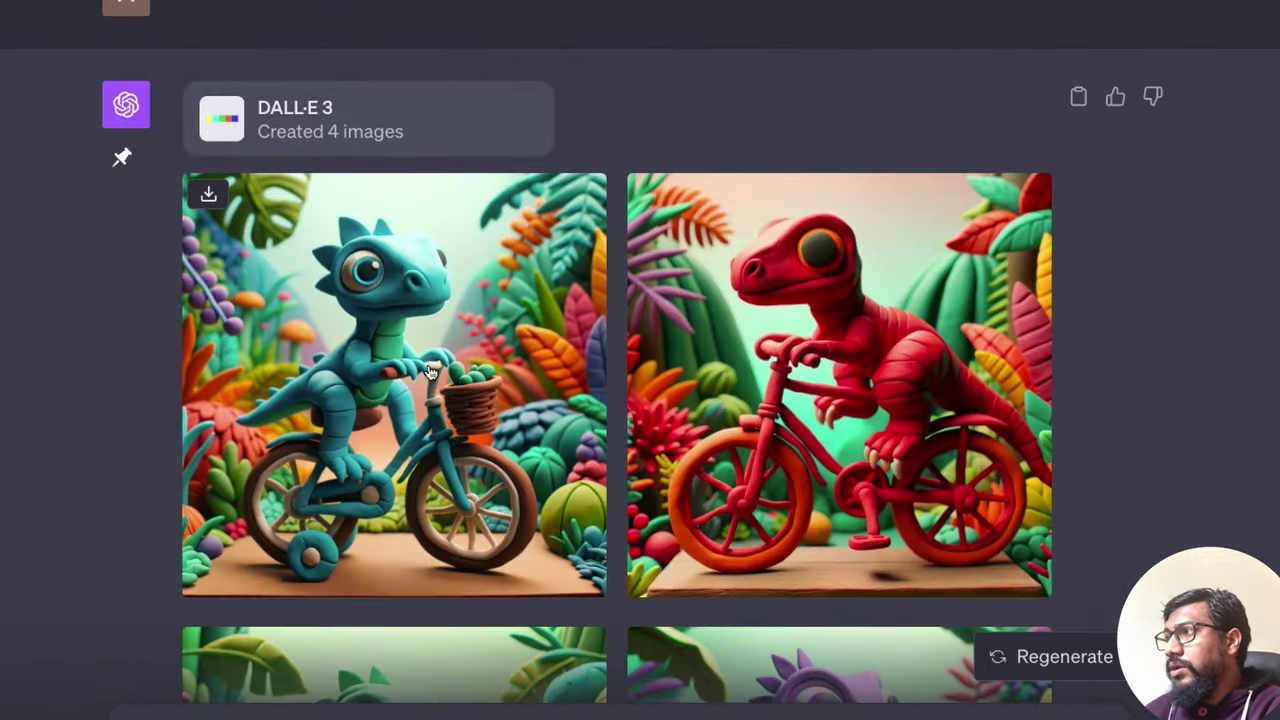
scroll(740, 300, down, 3)
scroll(740, 300, down, 3)
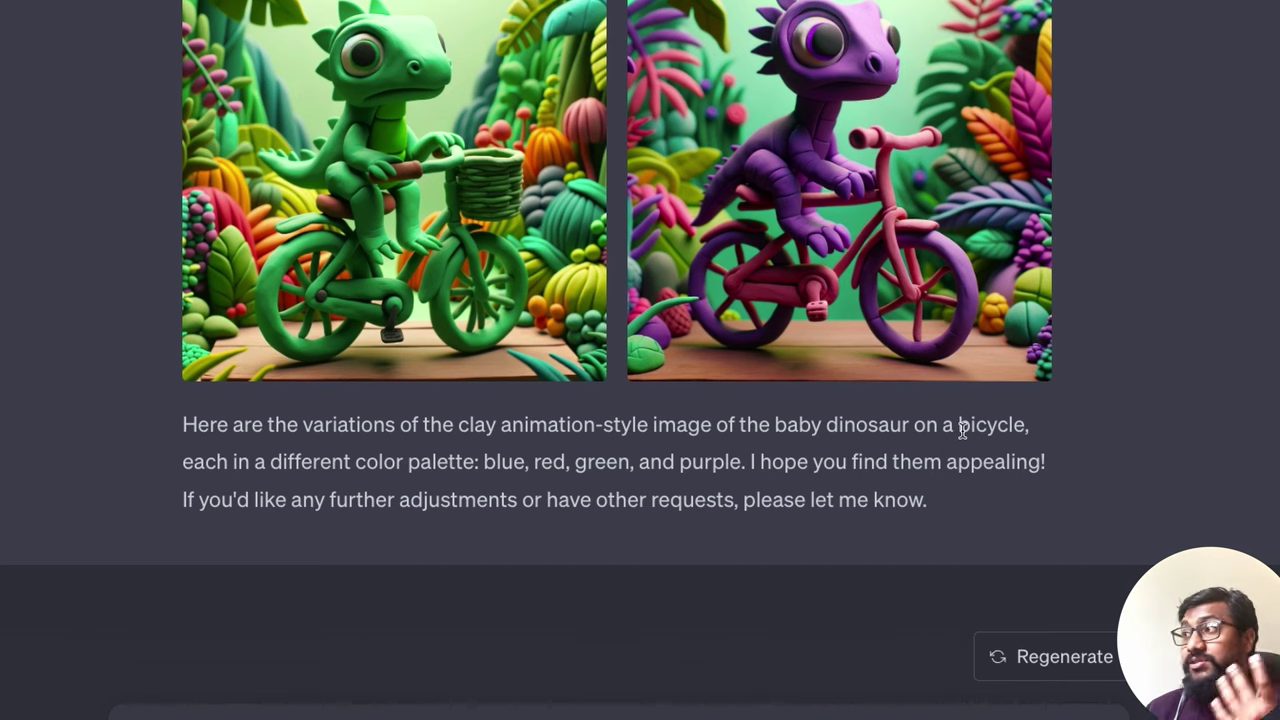
scroll(949, 423, up, 5)
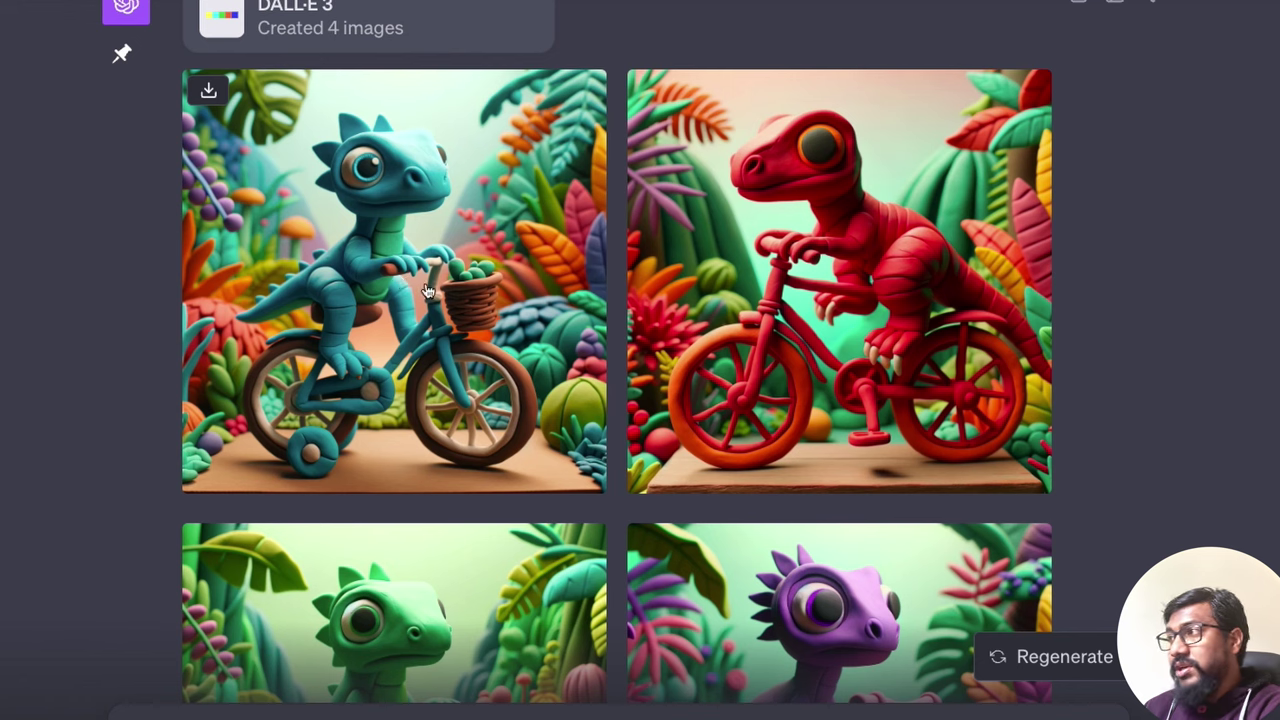
scroll(700, 330, up, 1)
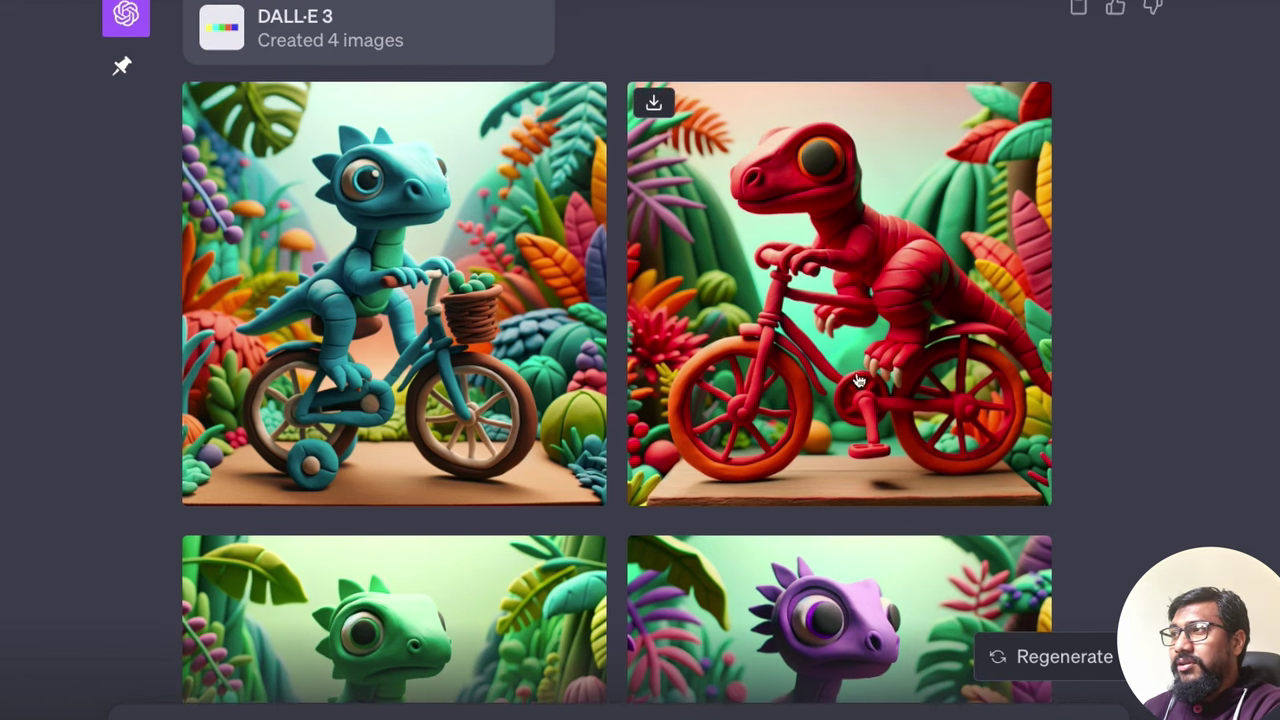
scroll(615, 385, down, 5)
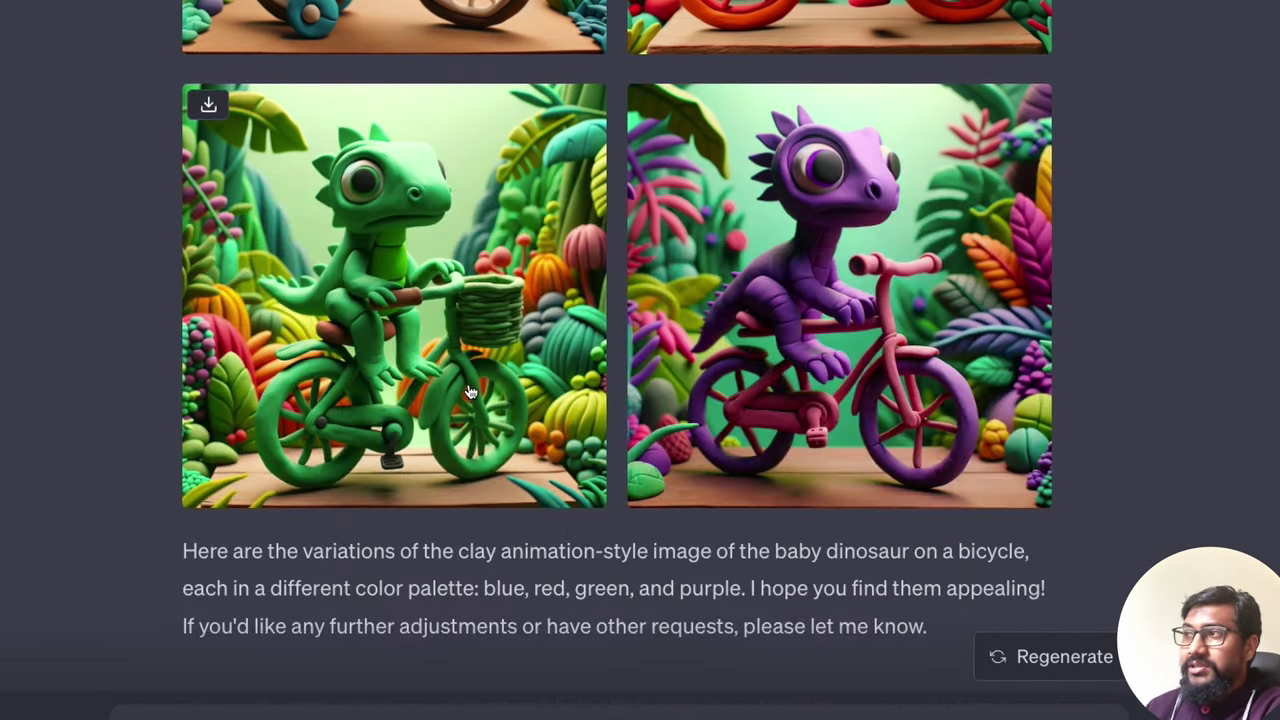
scroll(470, 393, up, 10)
scroll(858, 133, up, 3)
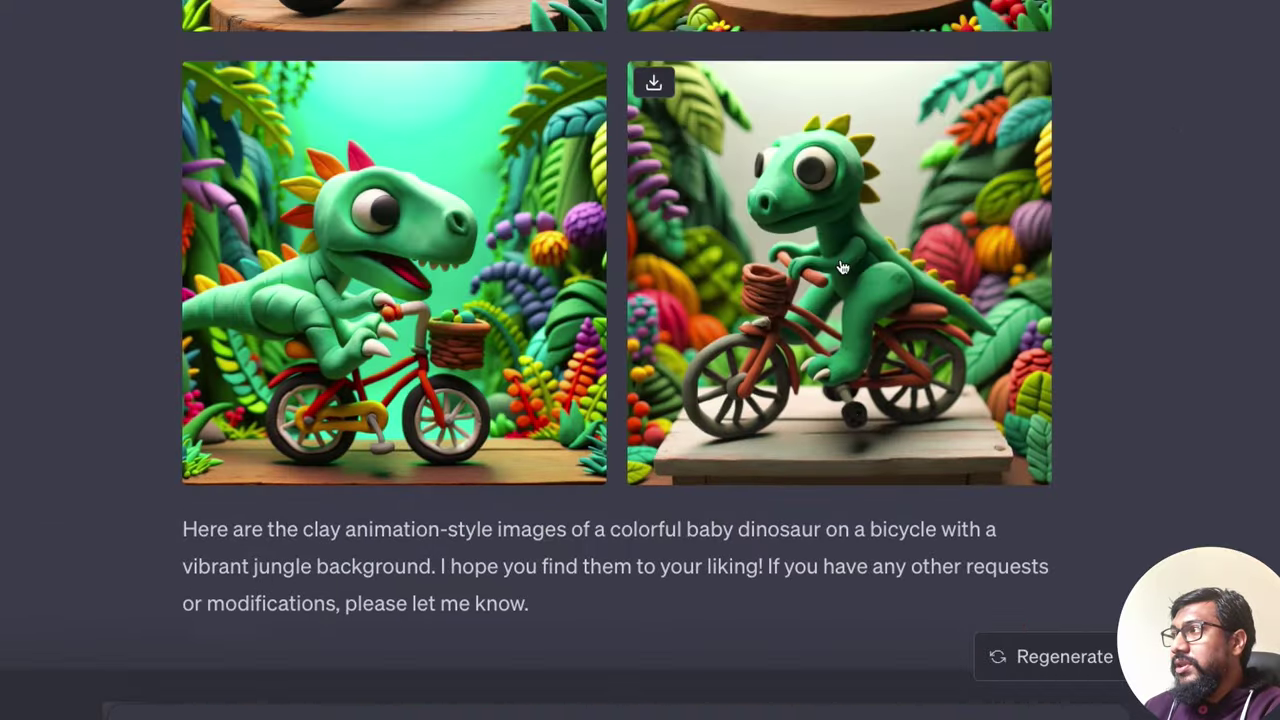
scroll(810, 252, down, 9)
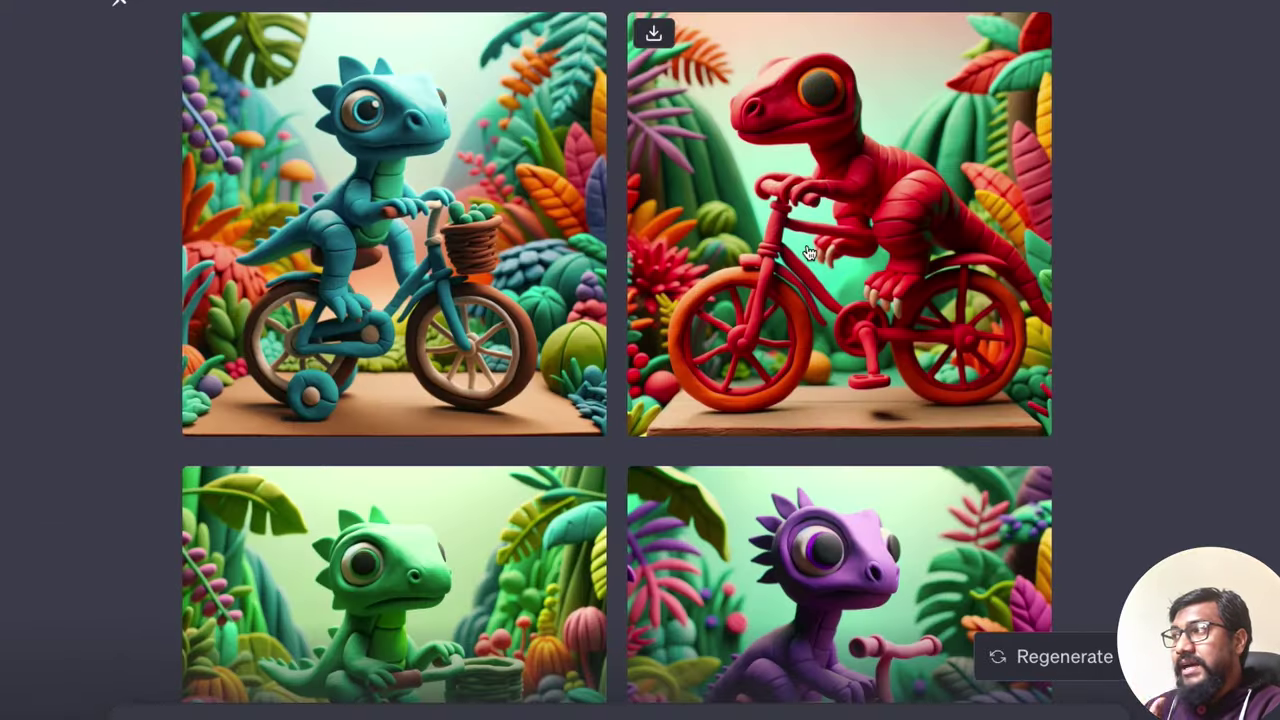
scroll(800, 260, down, 2)
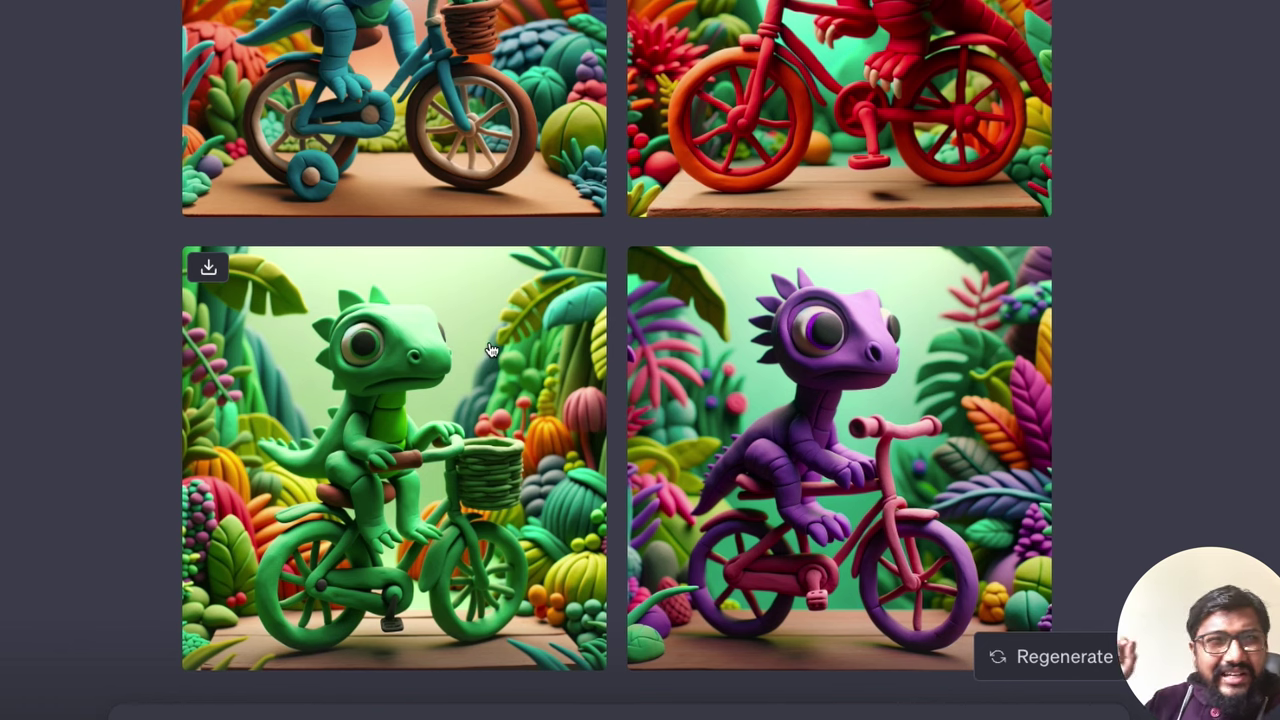
scroll(700, 400, up, 3)
scroll(398, 263, down, 1)
click(398, 263)
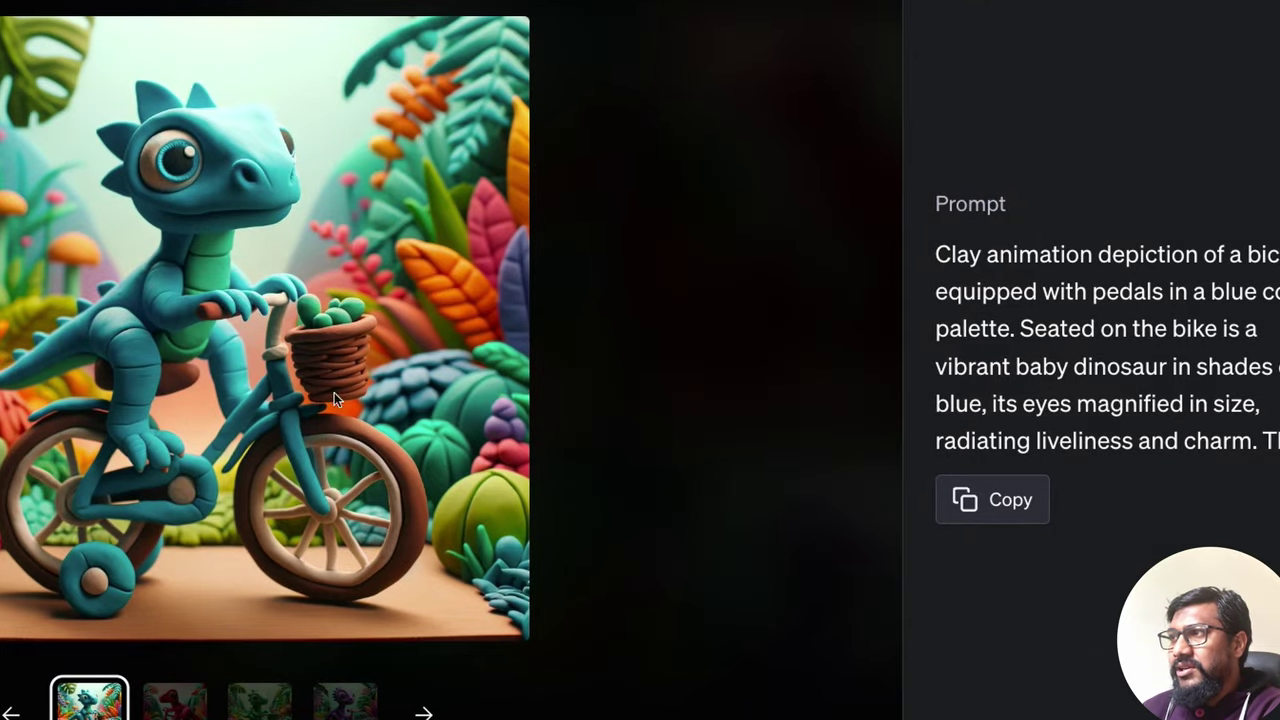
click(778, 333)
click(778, 333)
click(677, 345)
scroll(517, 428, down, 3)
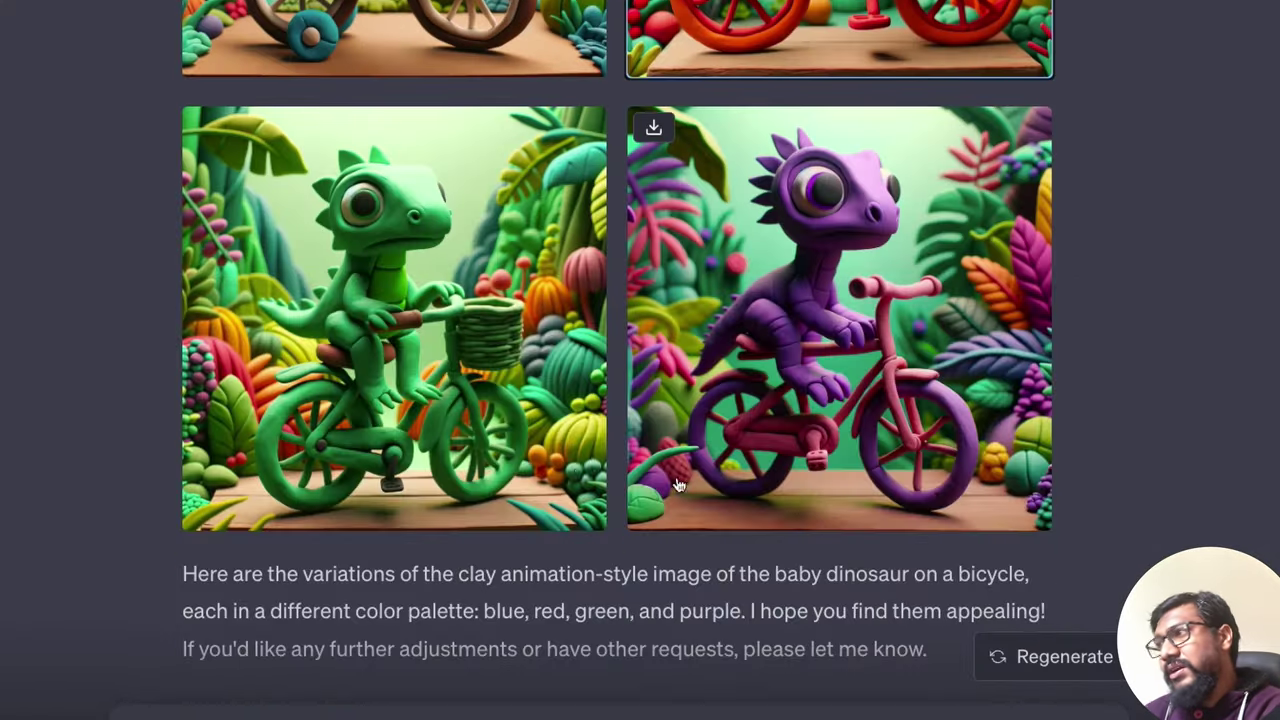
click(900, 384)
click(745, 376)
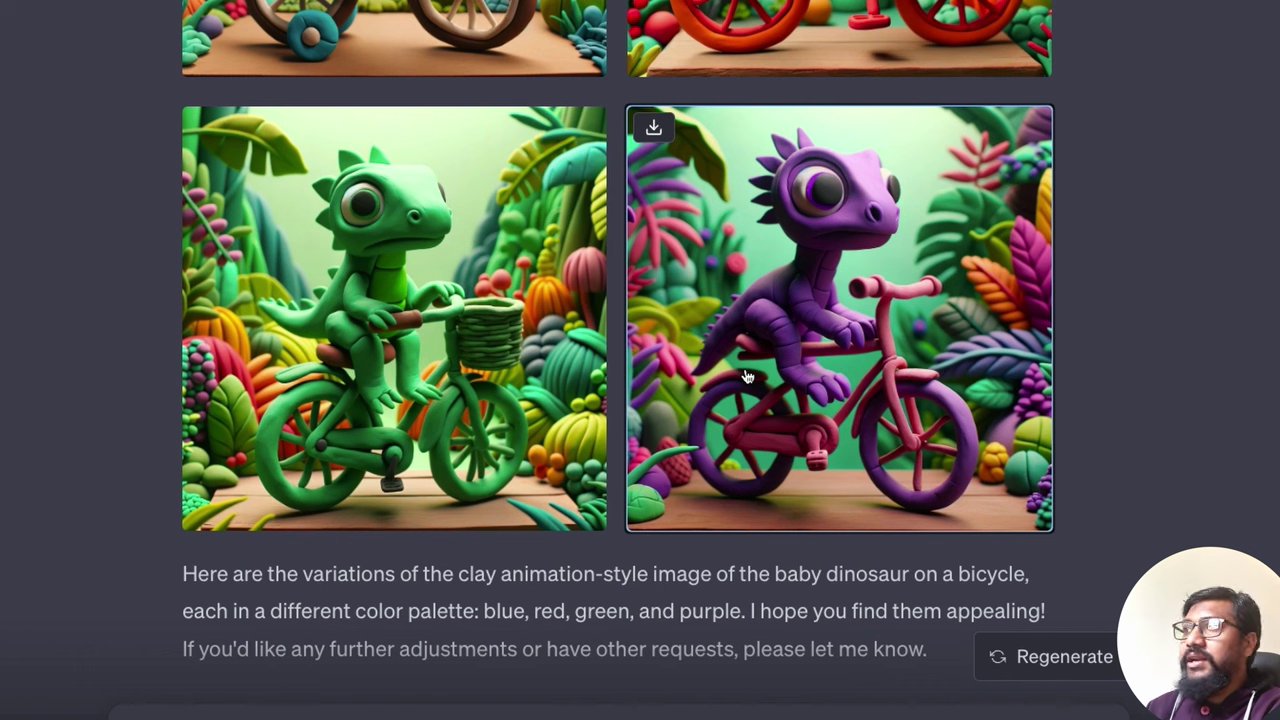